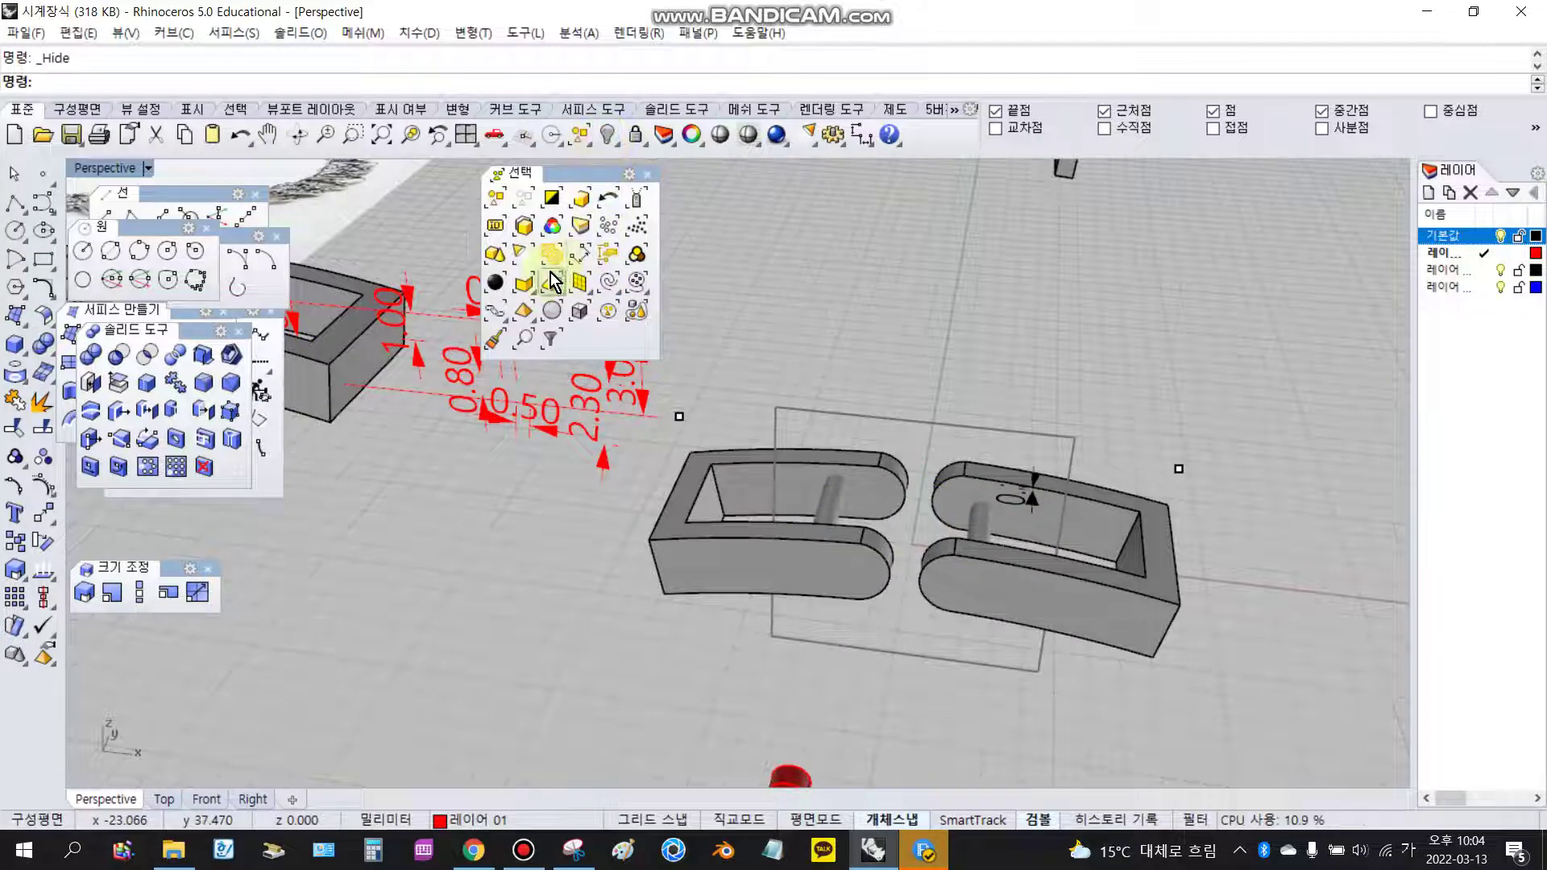
Hide the red dimensions and the rectangular curve around the two open clasp frames.
left_click(572, 257)
left_click(606, 139)
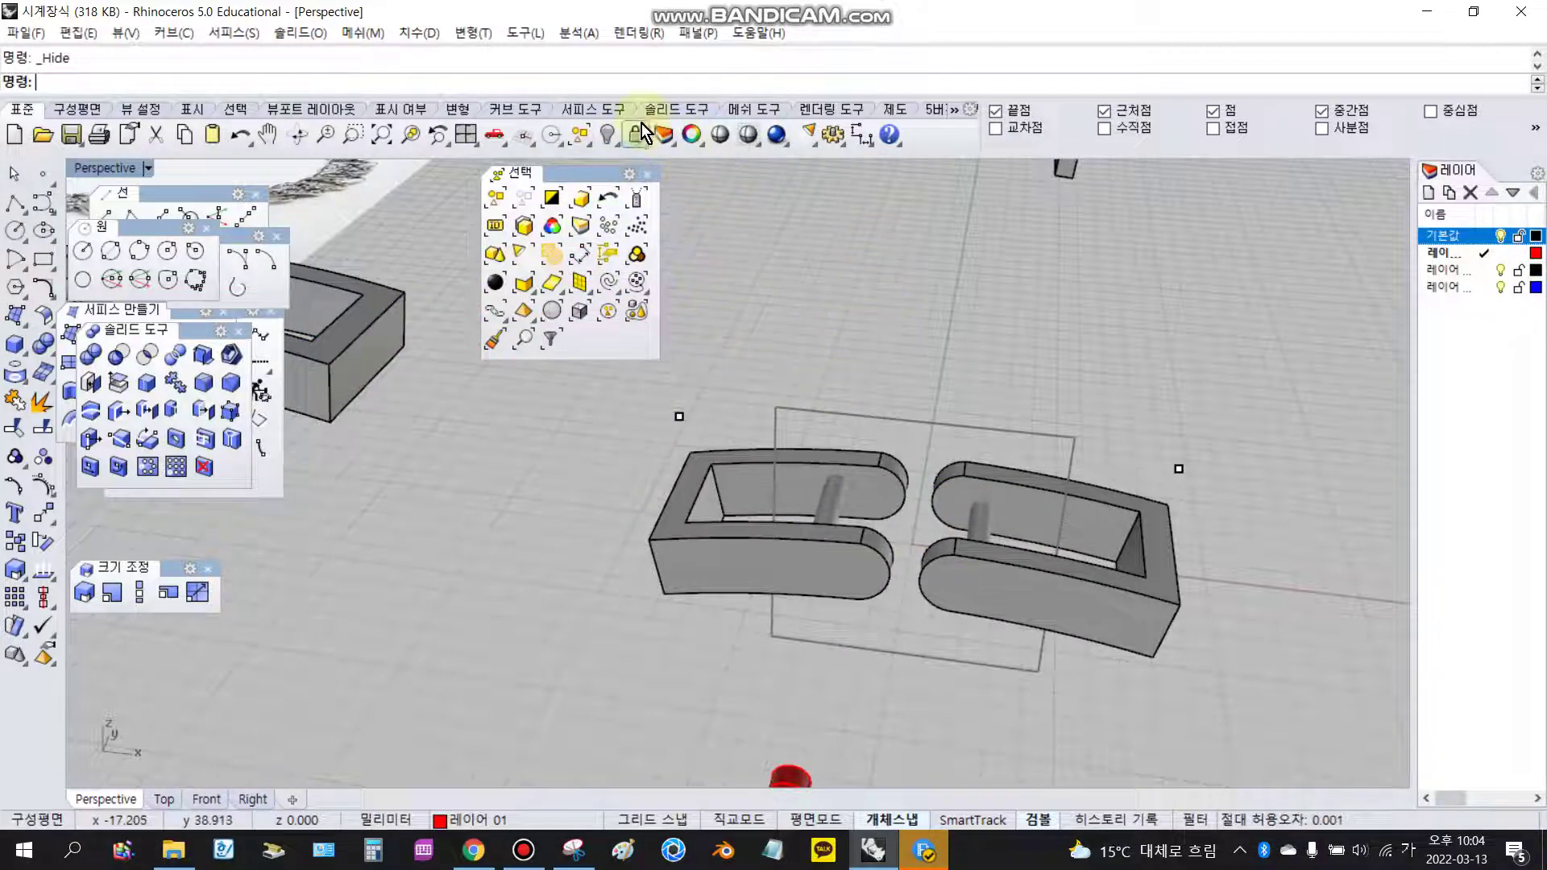
right_click(642, 131)
left_click(815, 412)
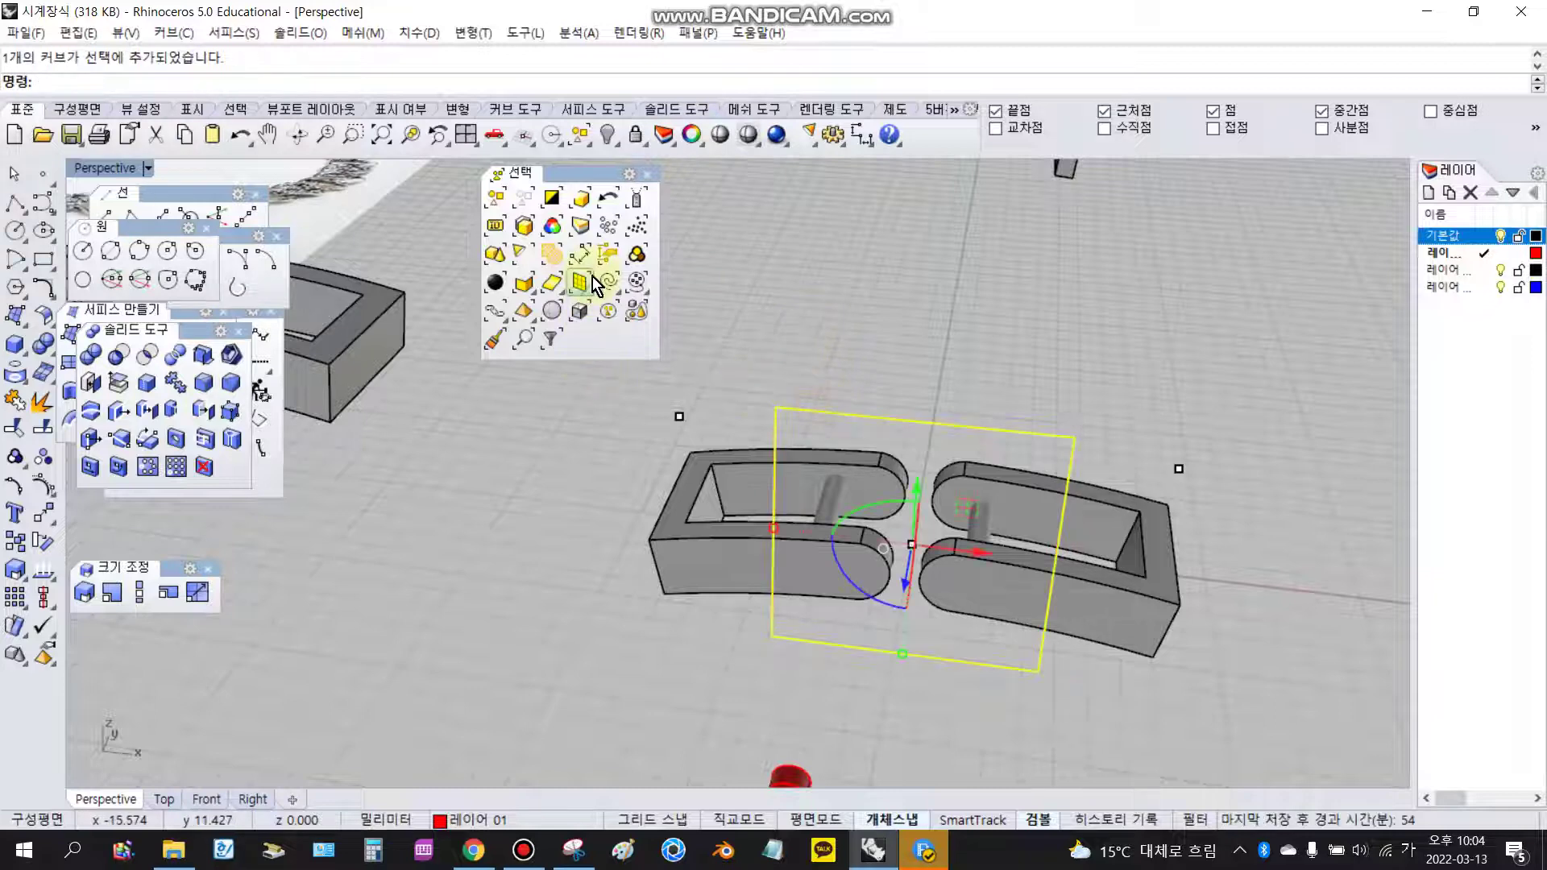
left_click(604, 137)
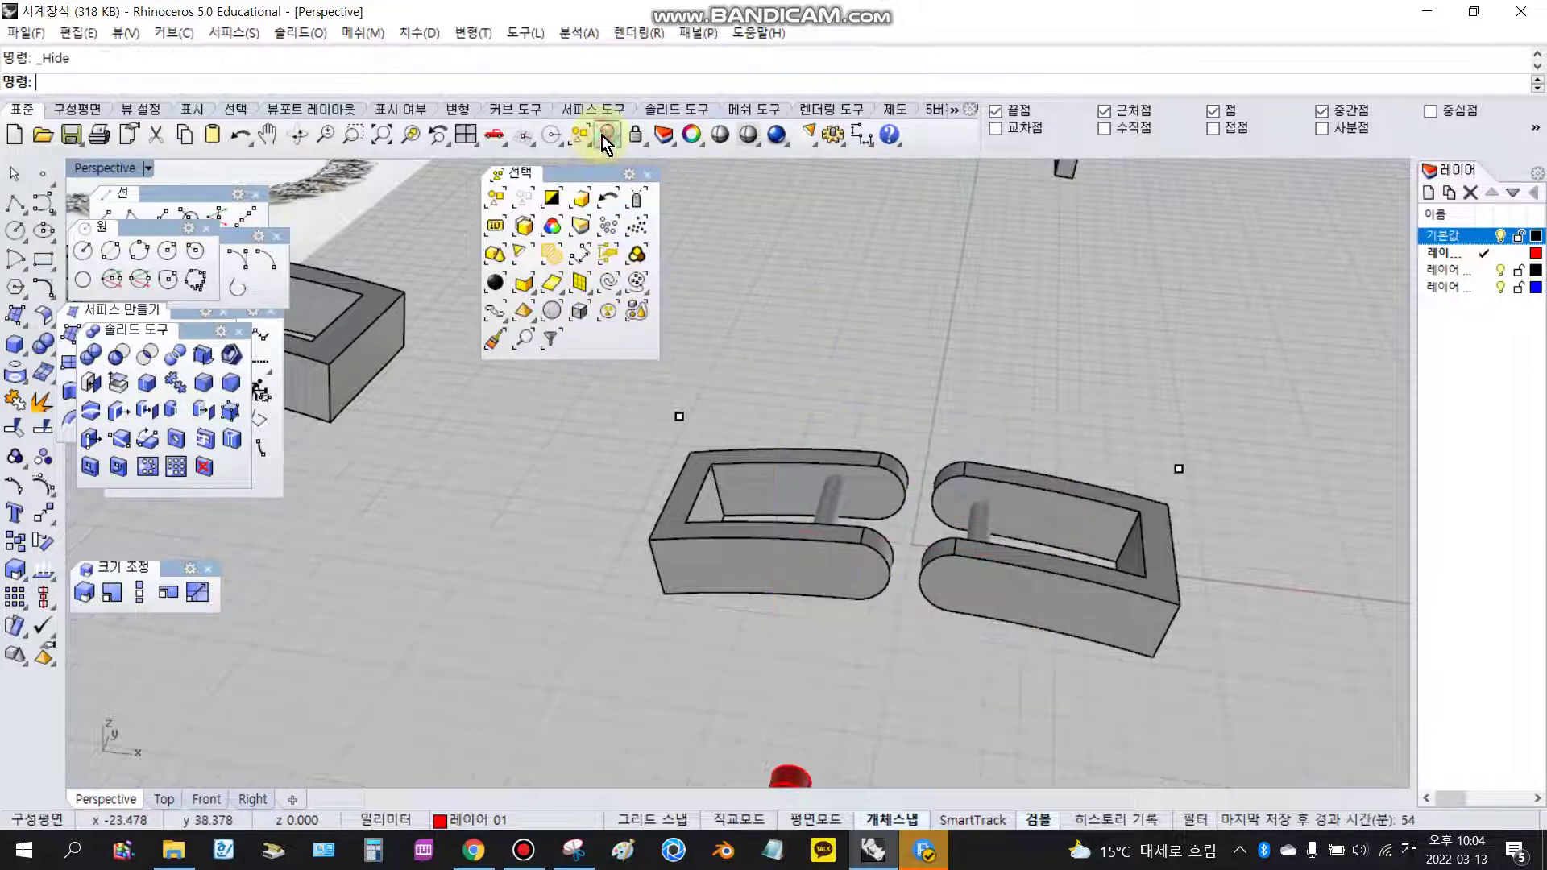
Examine the separated clasp parts: the two open frames, the cover link above and the hinge link below.
scroll(806, 378, "down", 3)
right_click_drag(859, 520, 875, 423)
left_click(863, 469)
left_click(911, 476)
left_click(882, 699)
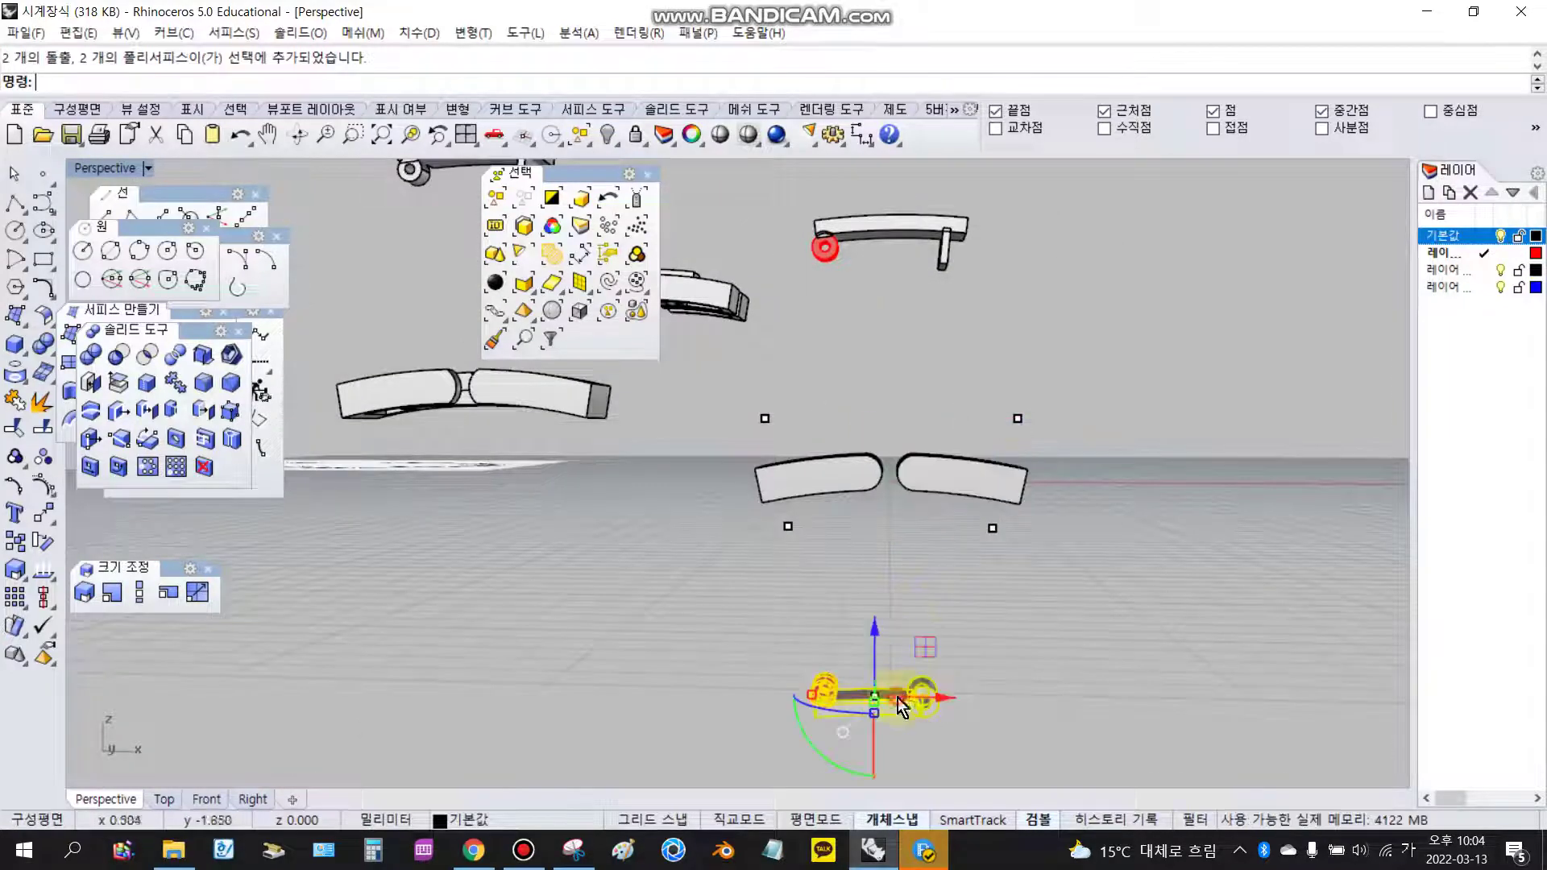
left_click(860, 241)
left_click(923, 370)
right_click_drag(923, 369, 911, 500)
left_click(887, 609)
scroll(967, 578, "down", 10)
scroll(839, 438, "up", 11)
right_click_drag(799, 459, 901, 483)
scroll(901, 480, "down", 15)
scroll(970, 569, "up", 7)
mouse_move(994, 597)
right_mouse_down()
mouse_move(1001, 675)
mouse_move(967, 525)
mouse_move(983, 604)
right_mouse_up()
scroll(989, 603, "up", 3)
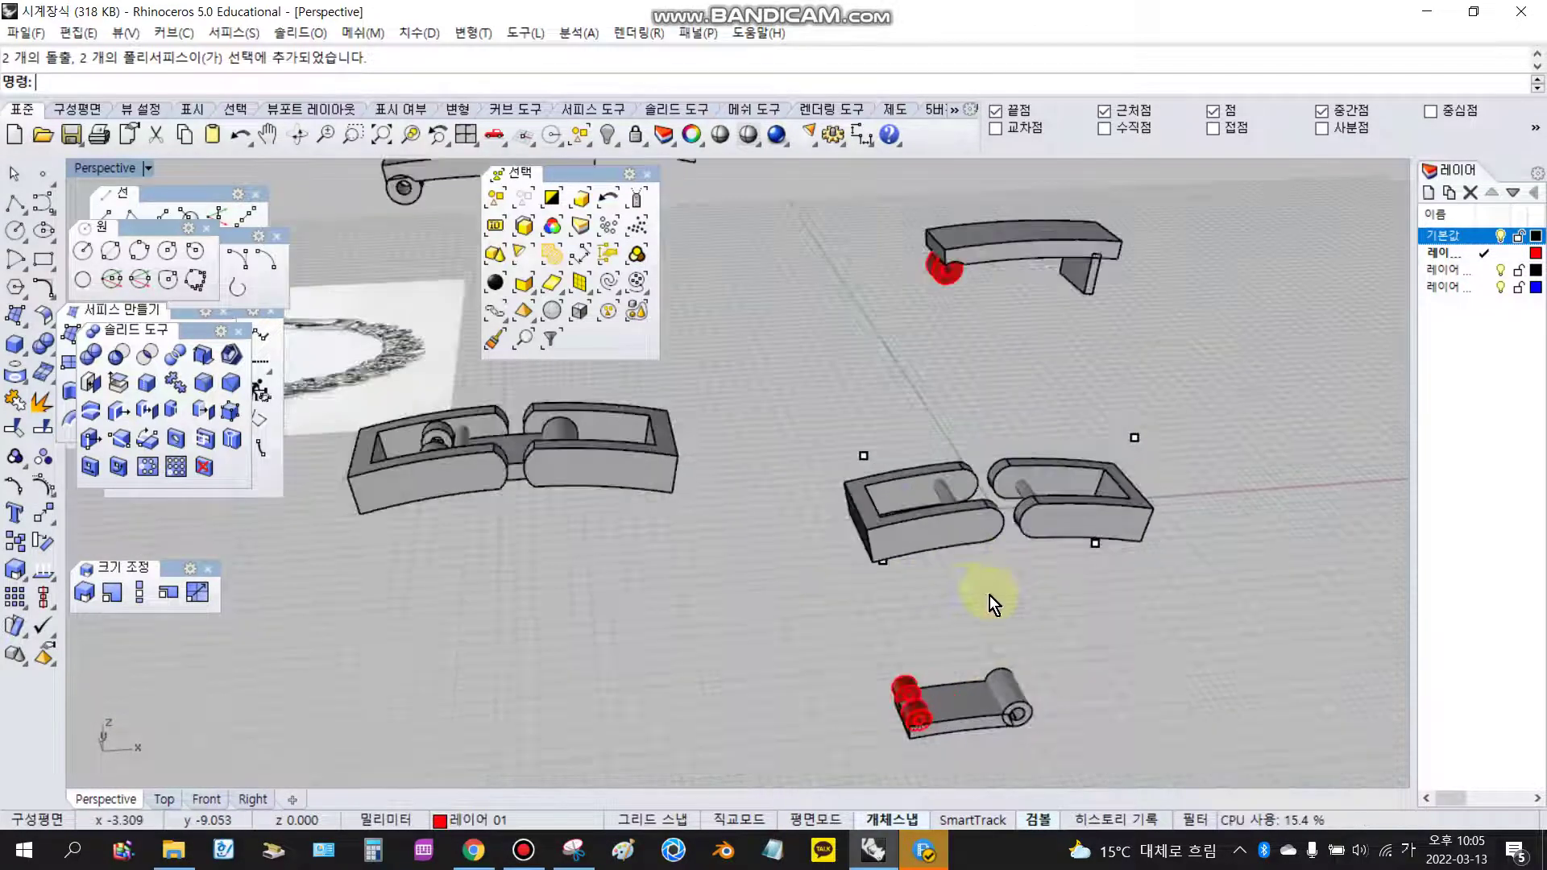
Lower the upper cover link into the open frames and raise the bottom hinge link vertically by 15 mm.
left_click(1021, 259)
left_click(1025, 218)
type("-1")
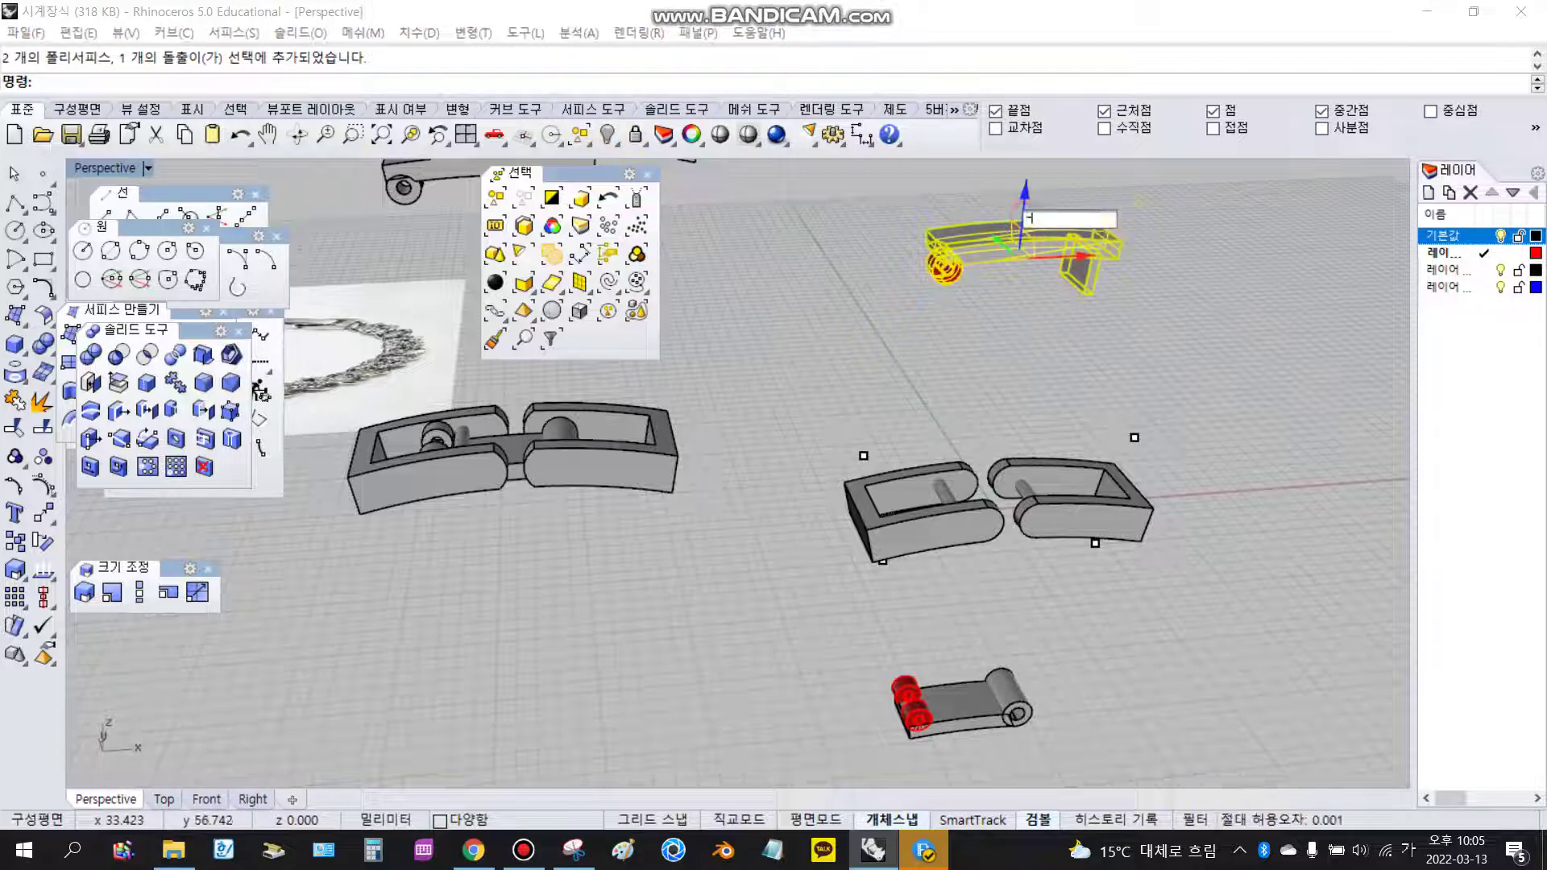
key("Return")
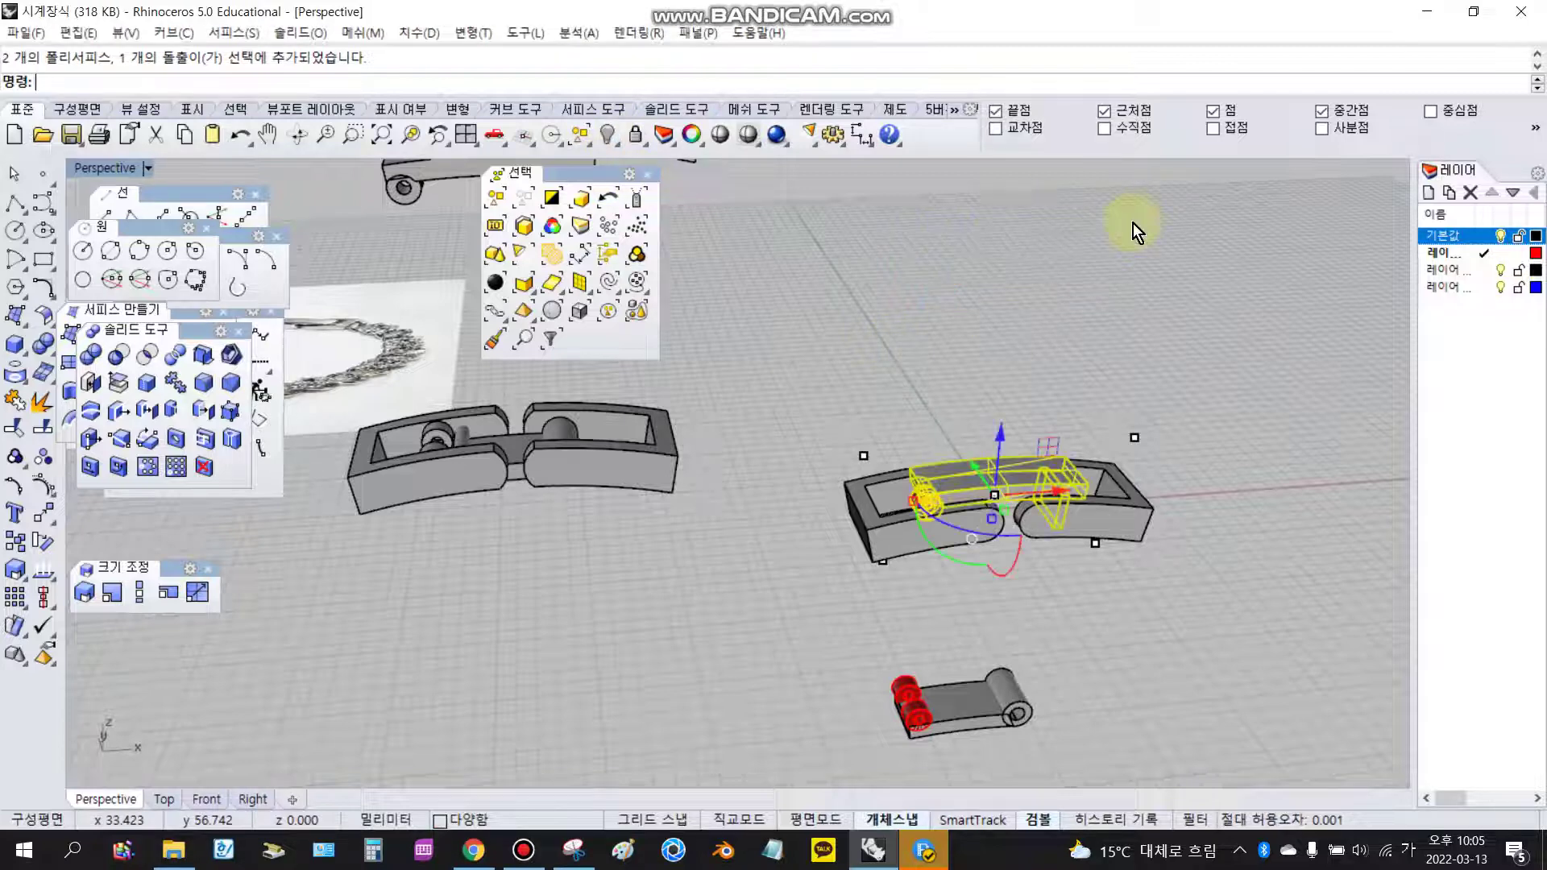
left_click(1017, 675)
left_click(967, 645)
type("15")
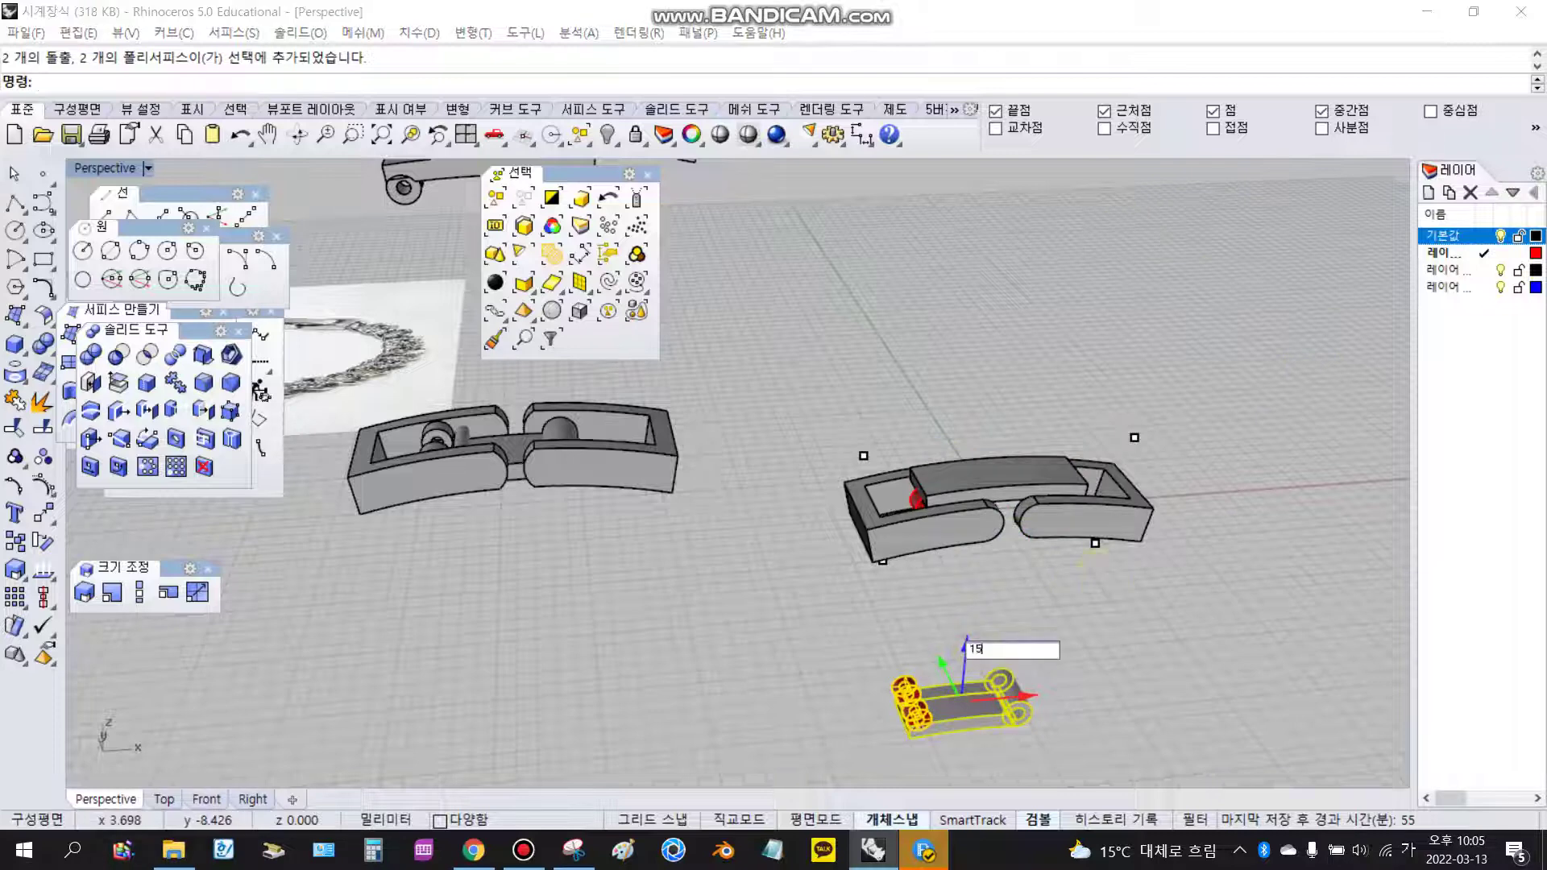
key("Return")
left_click(1101, 578)
scroll(945, 494, "up", 6)
right_click_drag(1007, 591, 907, 625)
key("ctrl+h")
scroll(905, 637, "down", 3)
scroll(904, 649, "up", 2)
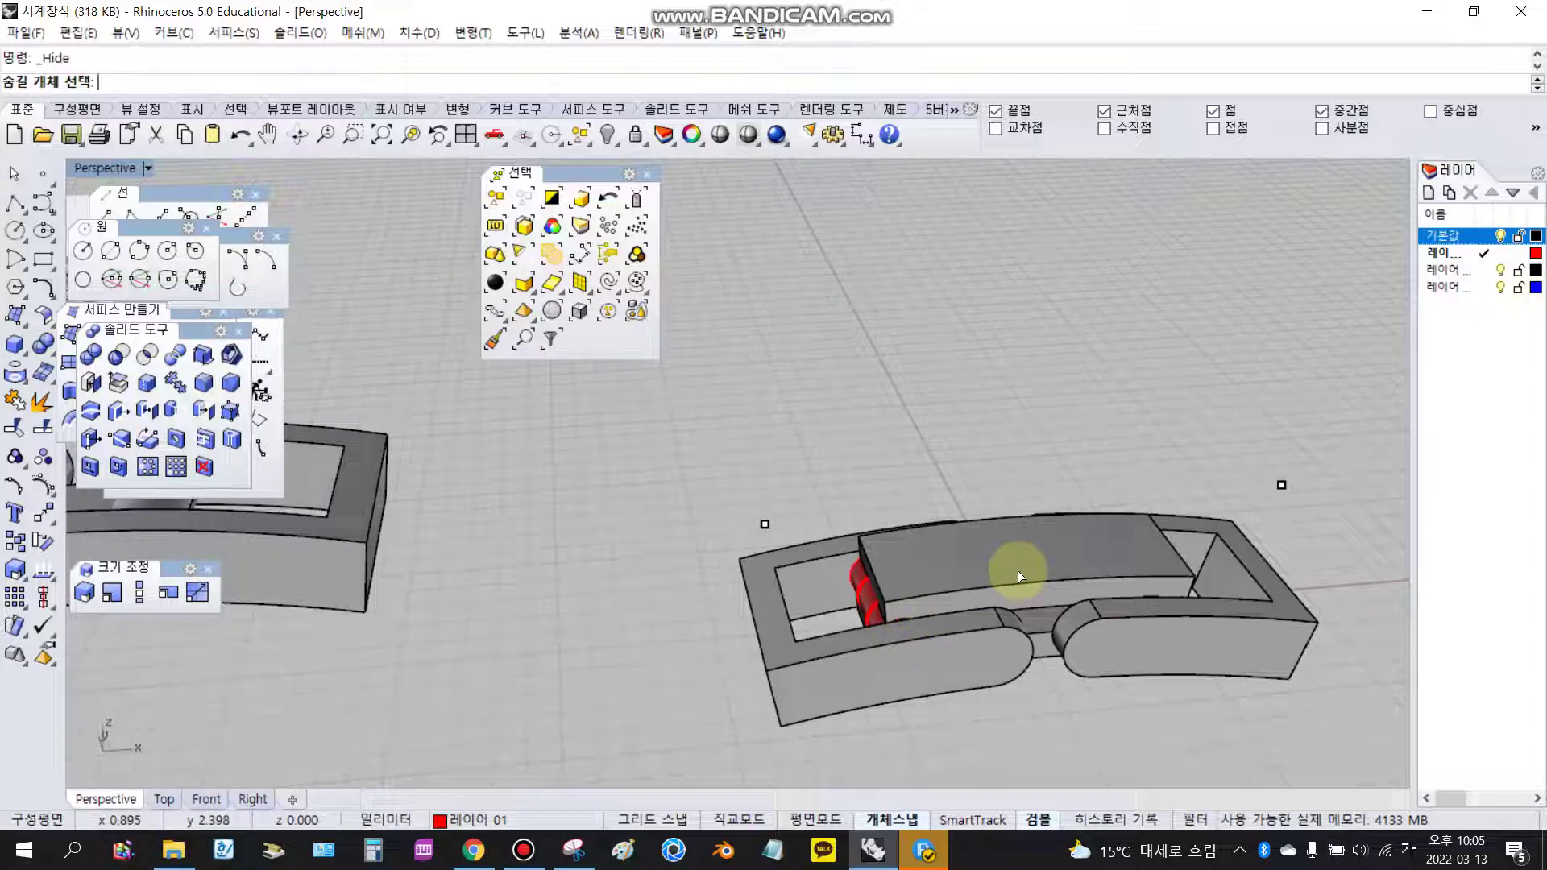
left_click(902, 654)
left_click(860, 574)
left_click(20, 175)
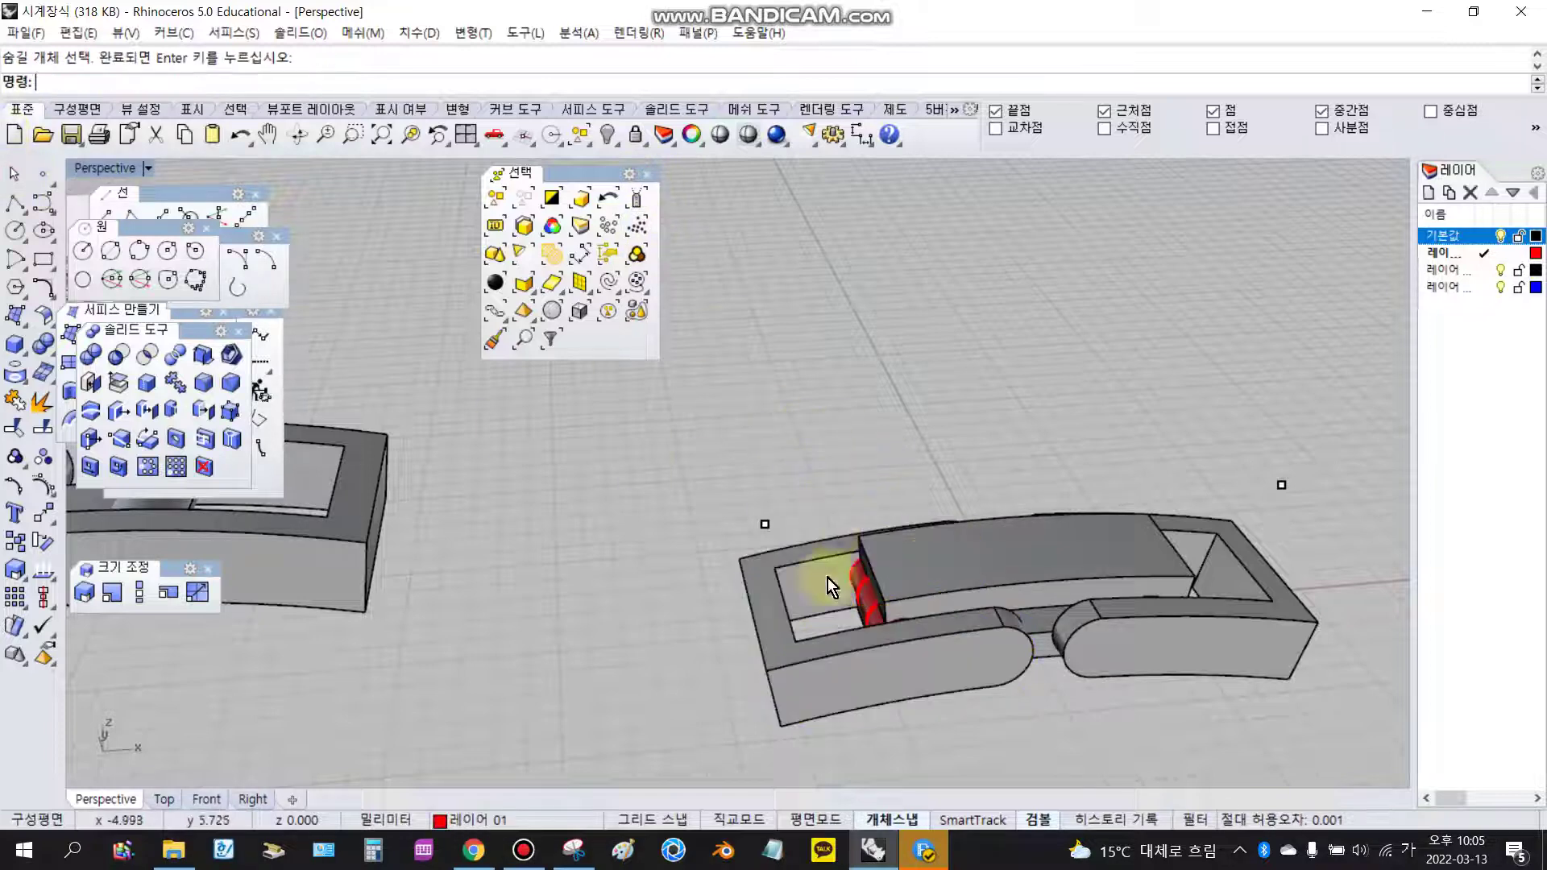
Move the left open frame together with its pin vertically up by 15 mm.
left_click(817, 622)
left_click(881, 566)
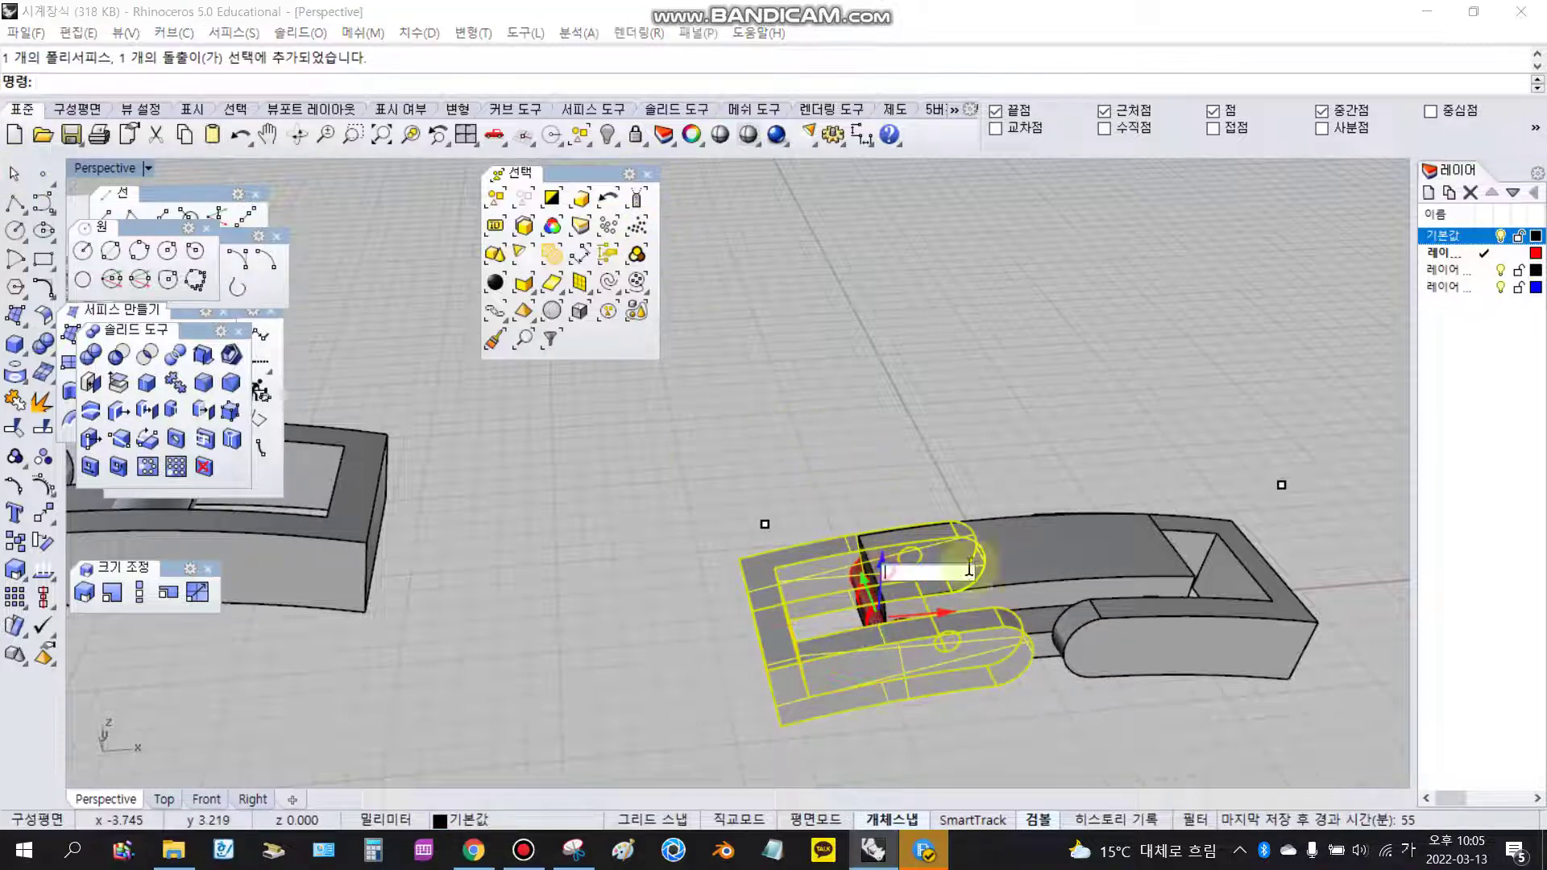
type("15")
key("Return")
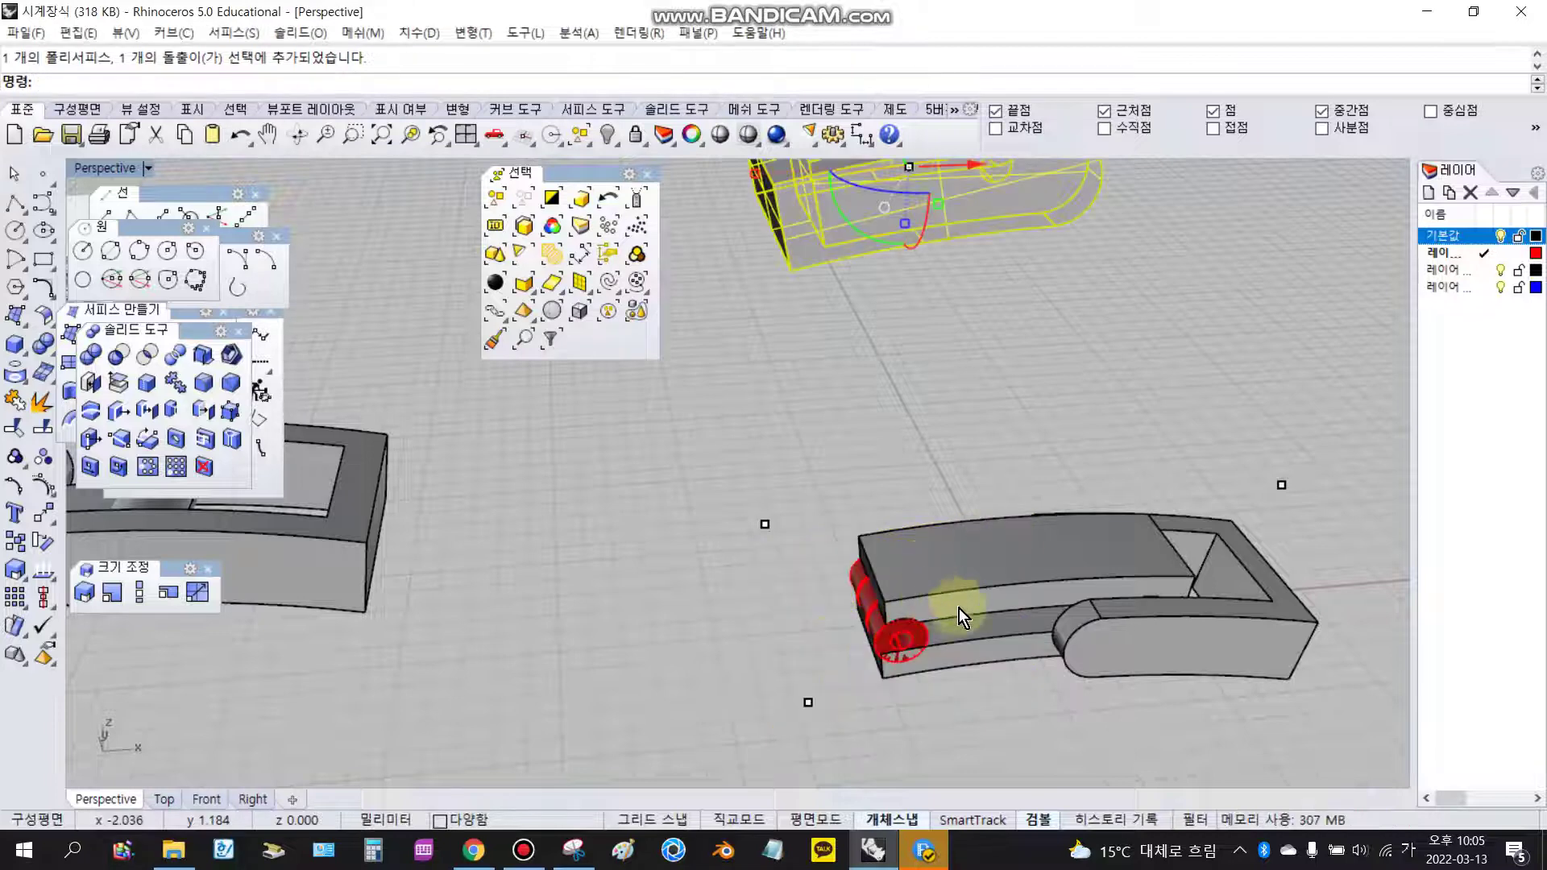
Examine how the red hinge barrels of the cover link and the lower link fit together.
scroll(945, 598, "up", 2)
scroll(854, 448, "up", 4)
right_click_drag(858, 437, 772, 385)
right_click_drag(883, 335, 944, 356)
left_click(955, 361)
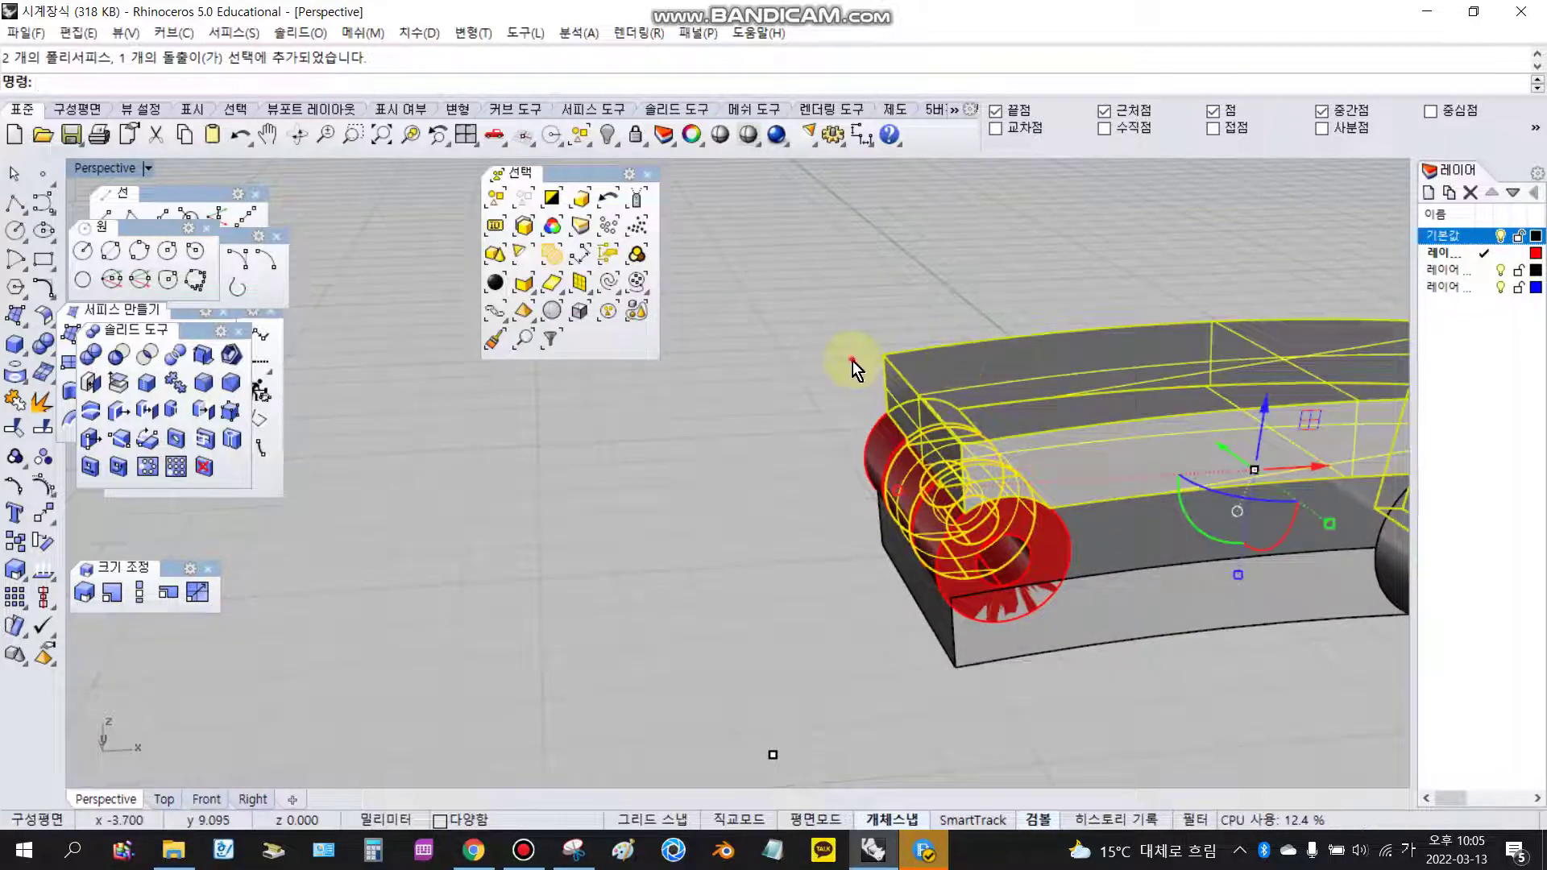
left_click(888, 428)
right_click_drag(1016, 542, 997, 539)
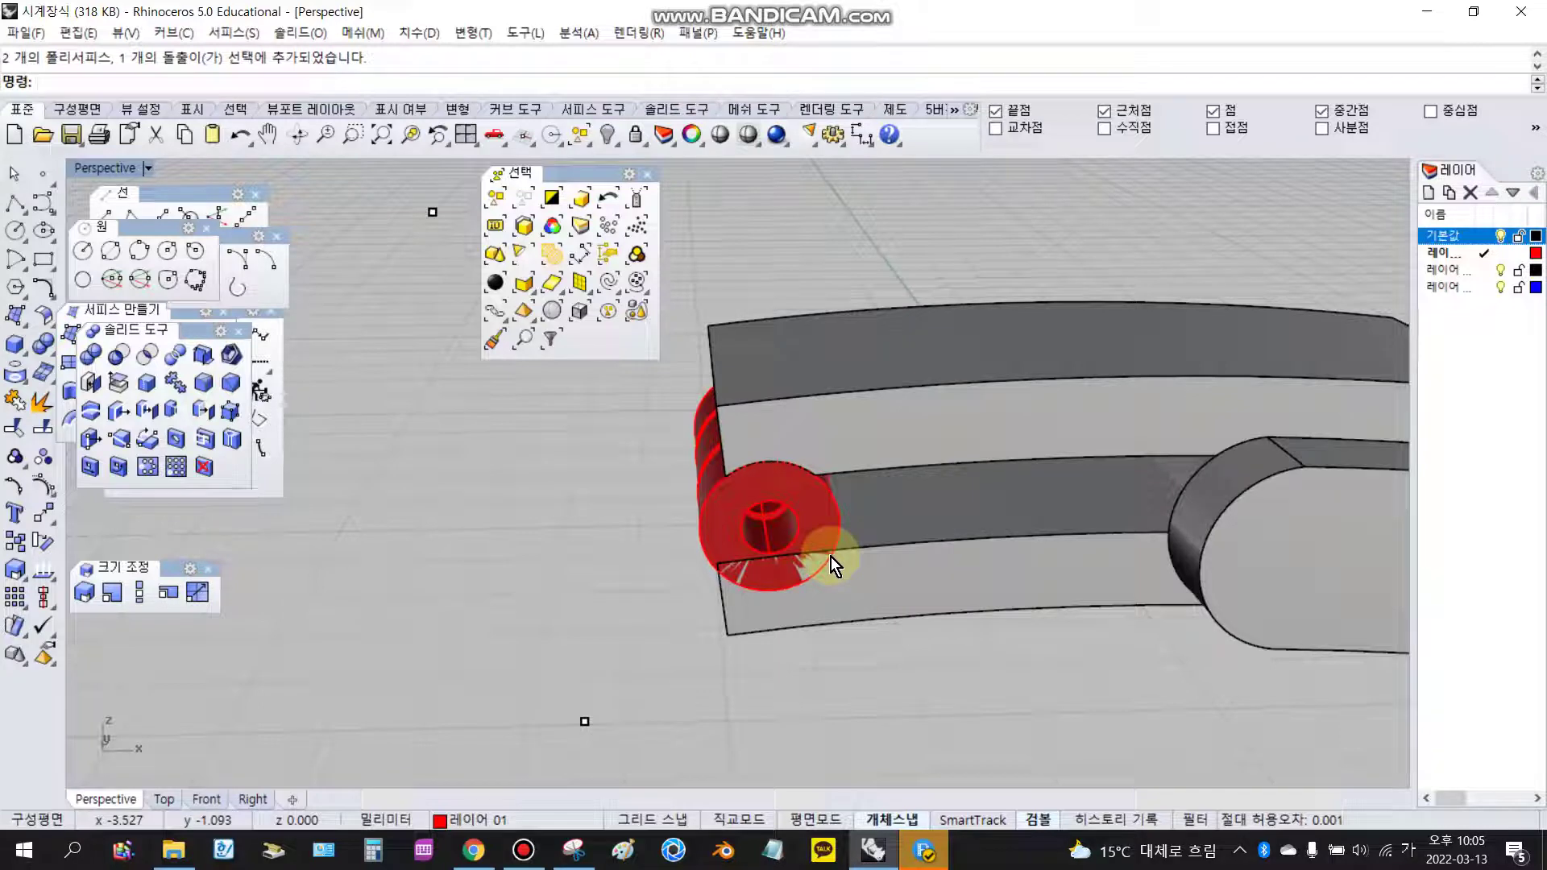
right_click_drag(785, 541, 851, 568)
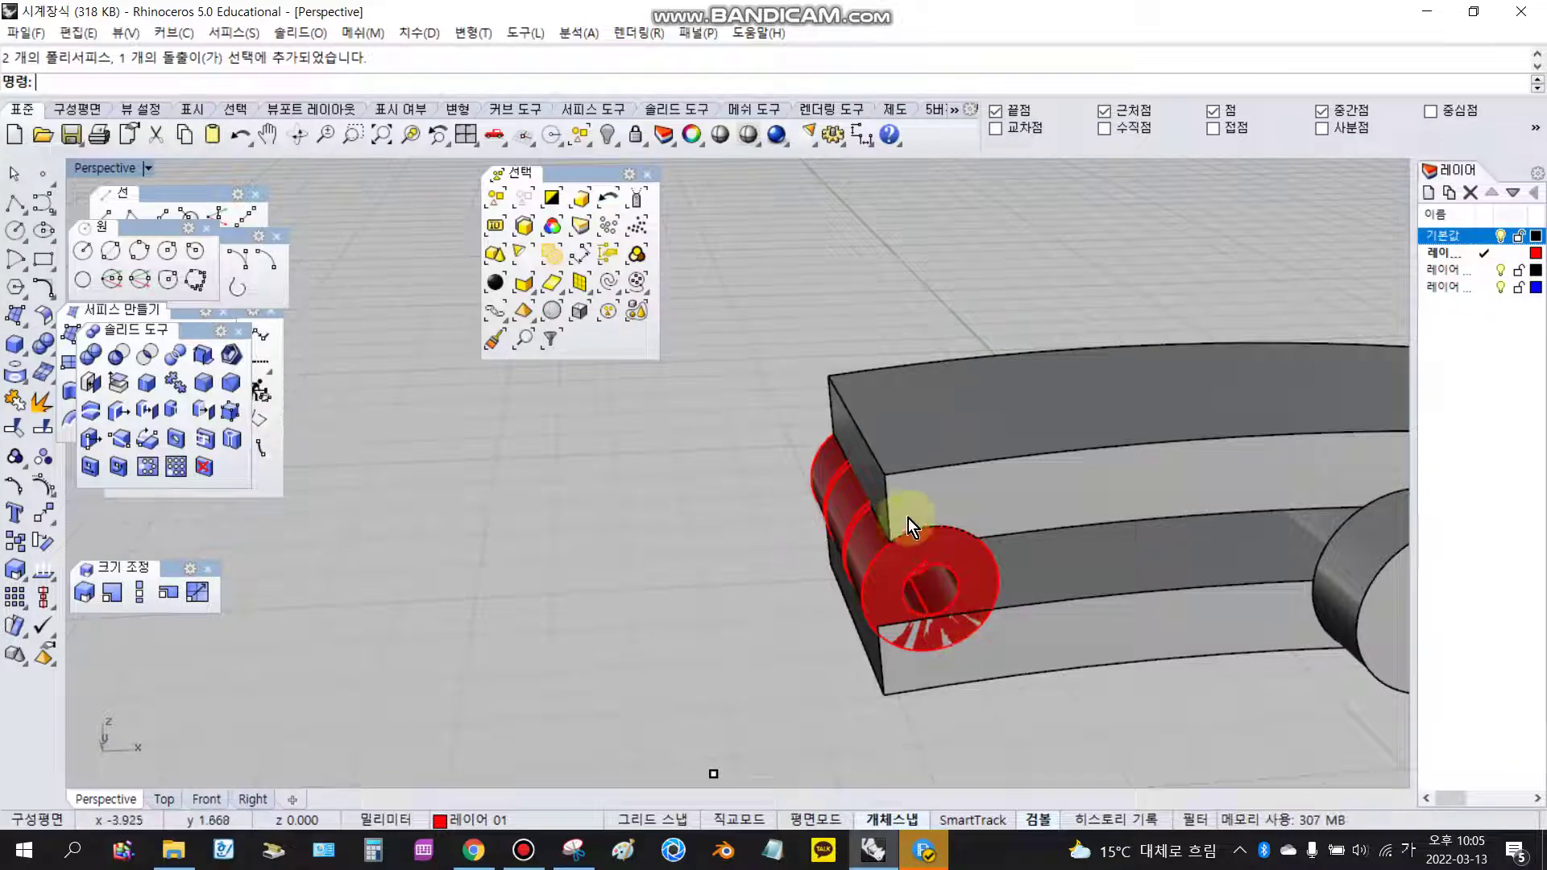
left_click(956, 480)
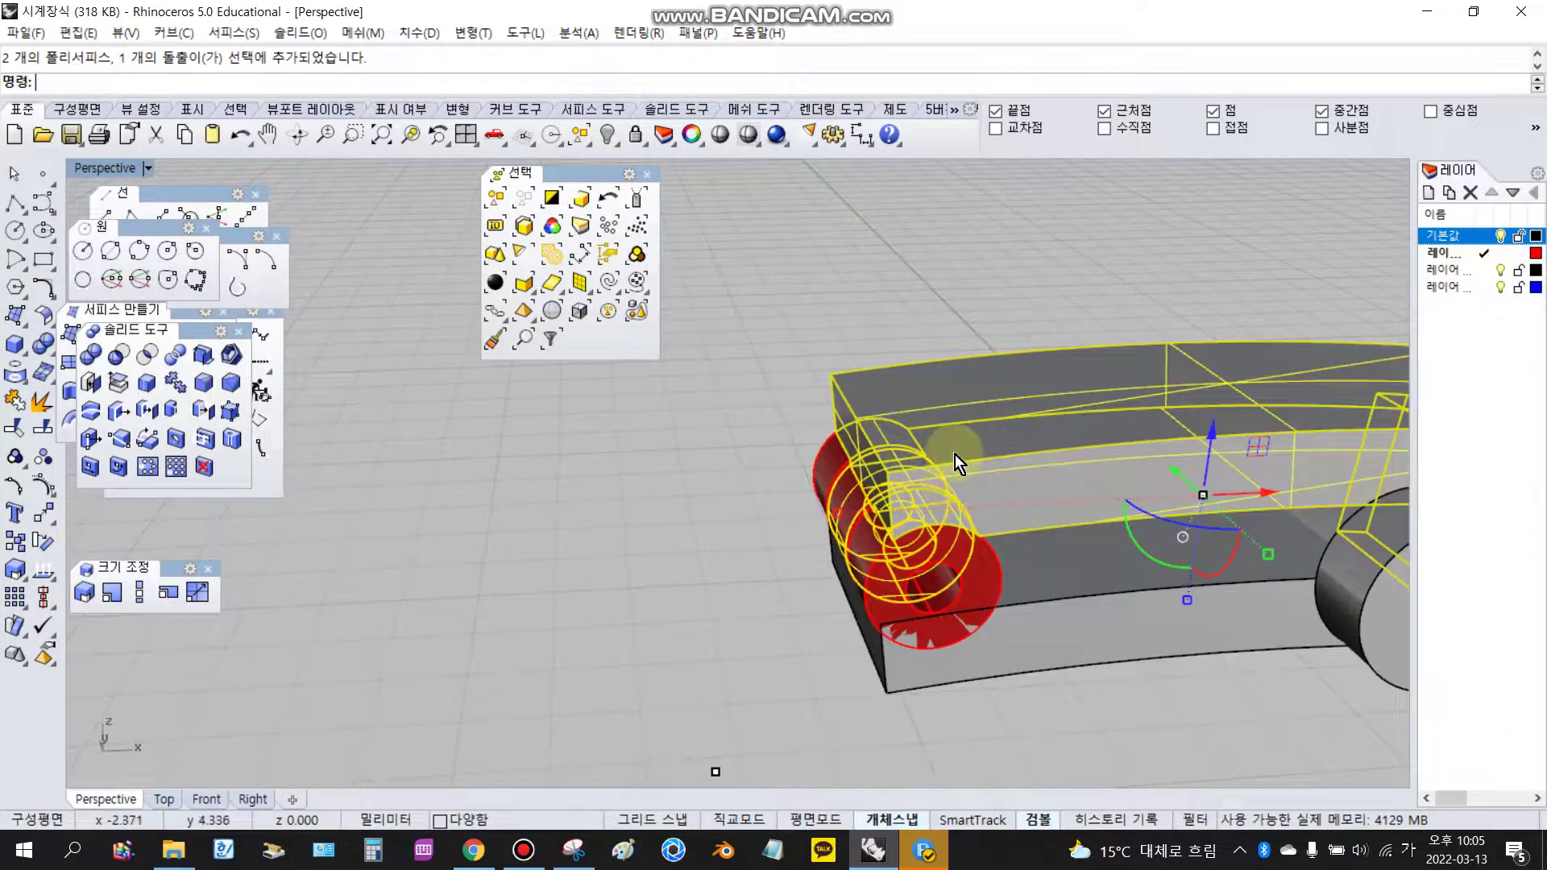
left_click(978, 599)
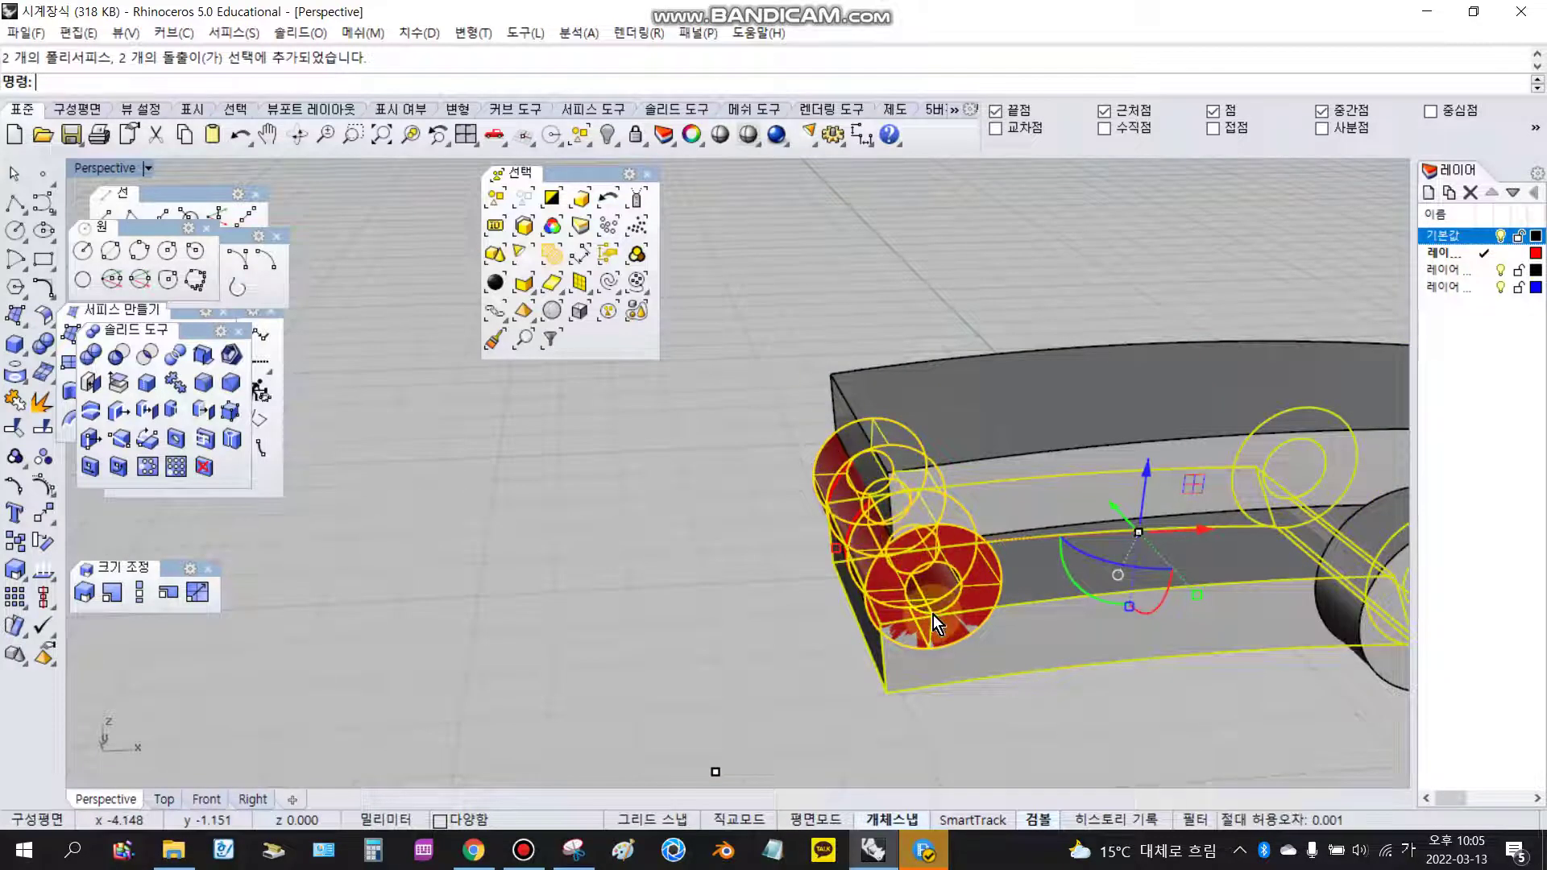
left_click(738, 522)
Move the cover link with its red barrel straight up, clear of the lower hinge link.
left_click(956, 568)
scroll(1055, 429, "down", 4)
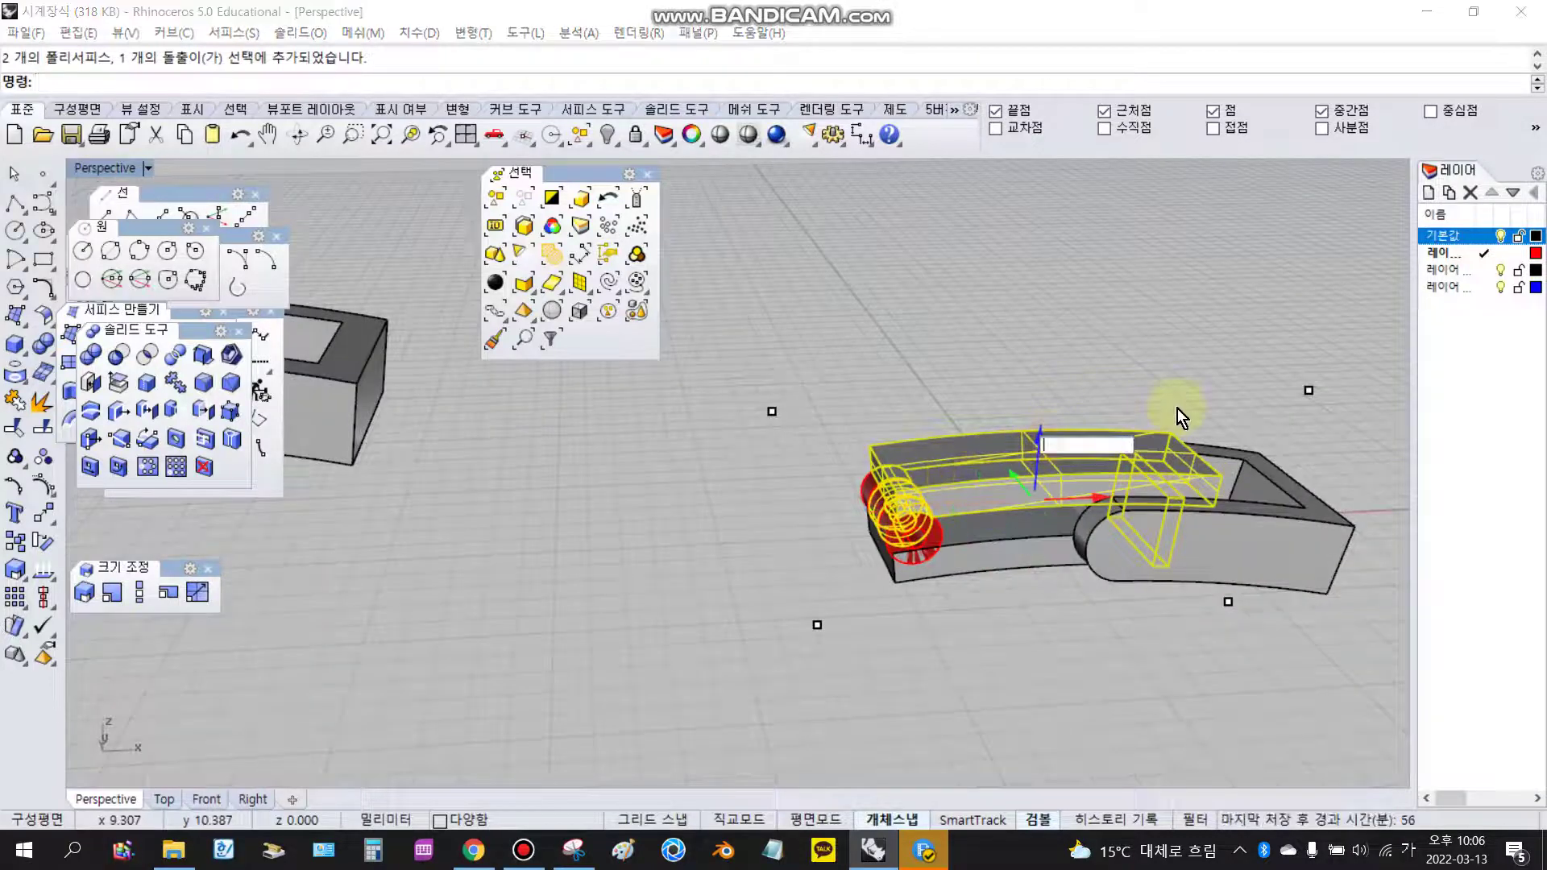
key("Delete")
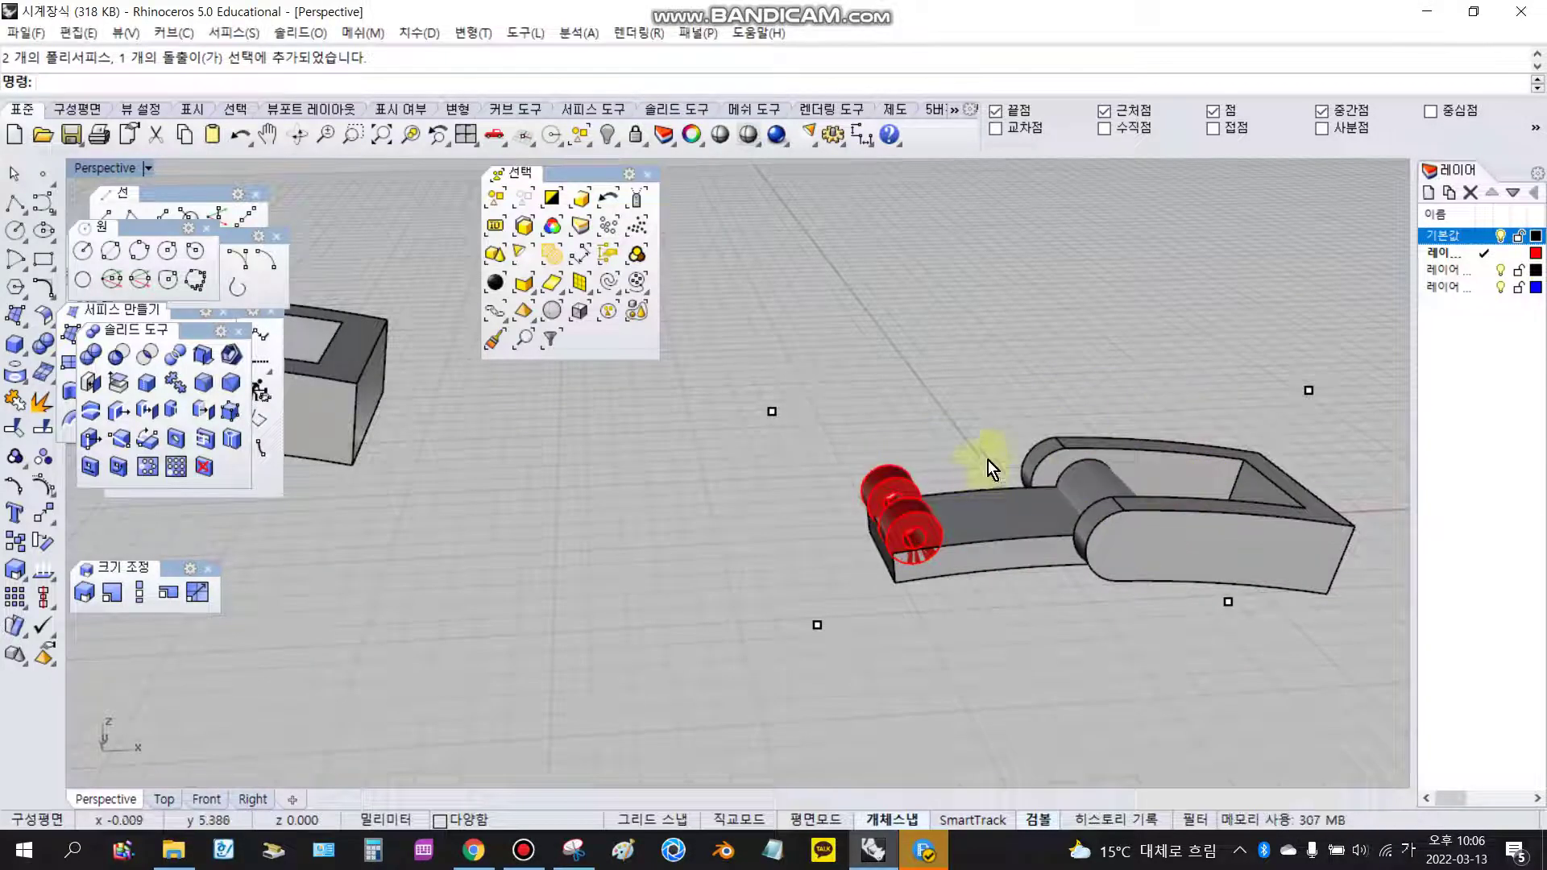
Try a one-sided solid extrusion of the far red barrel's hole edge to the frame's outer side, and undo it.
right_click_drag(946, 475, 965, 609)
scroll(894, 483, "up", 8)
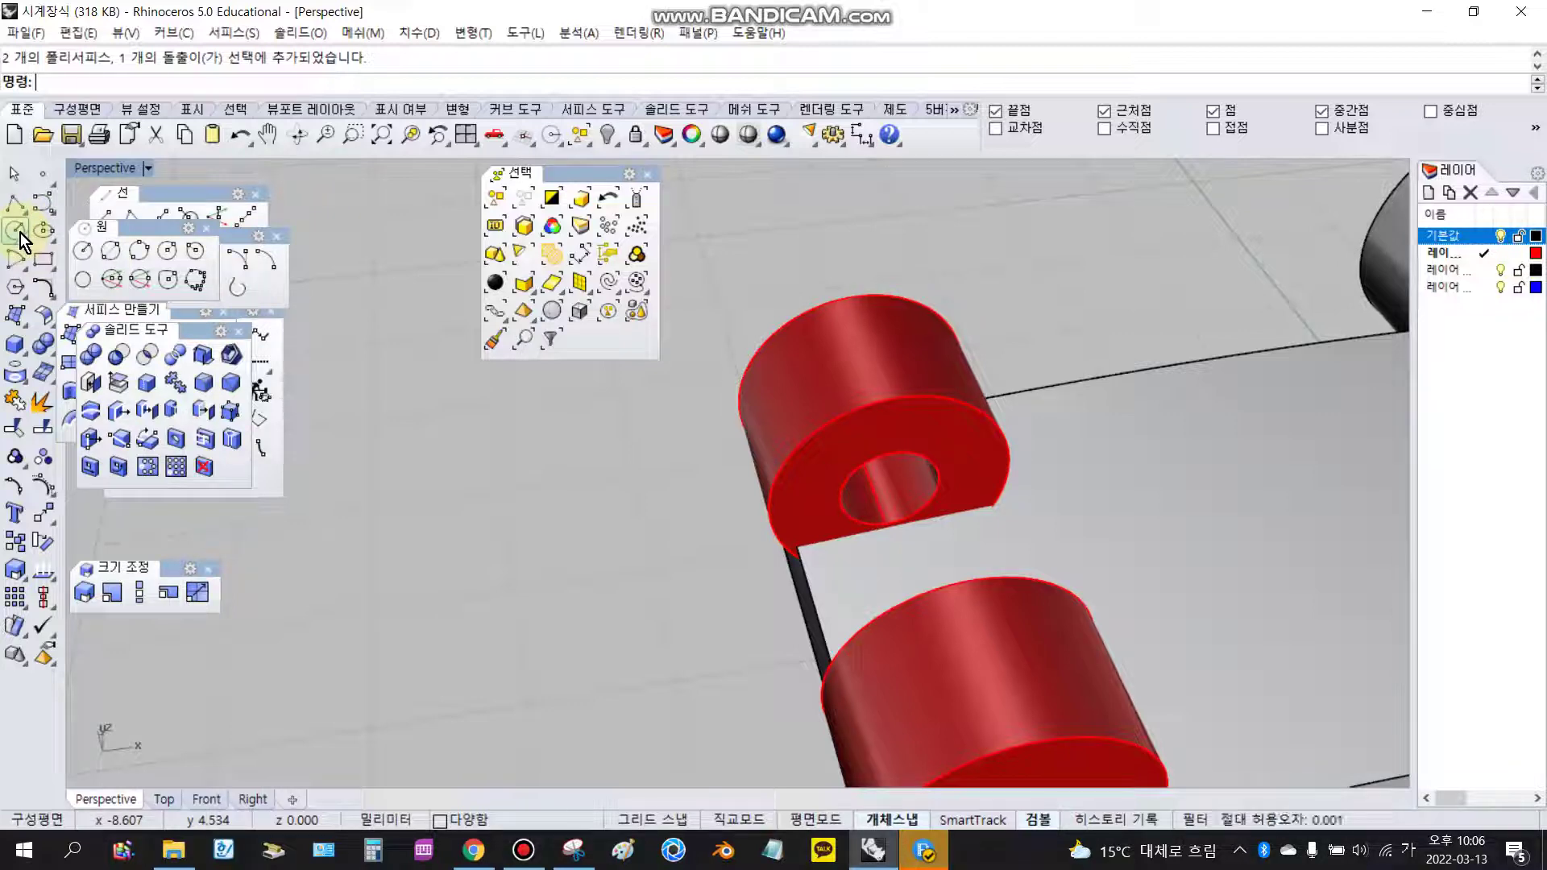
double_click(96, 167)
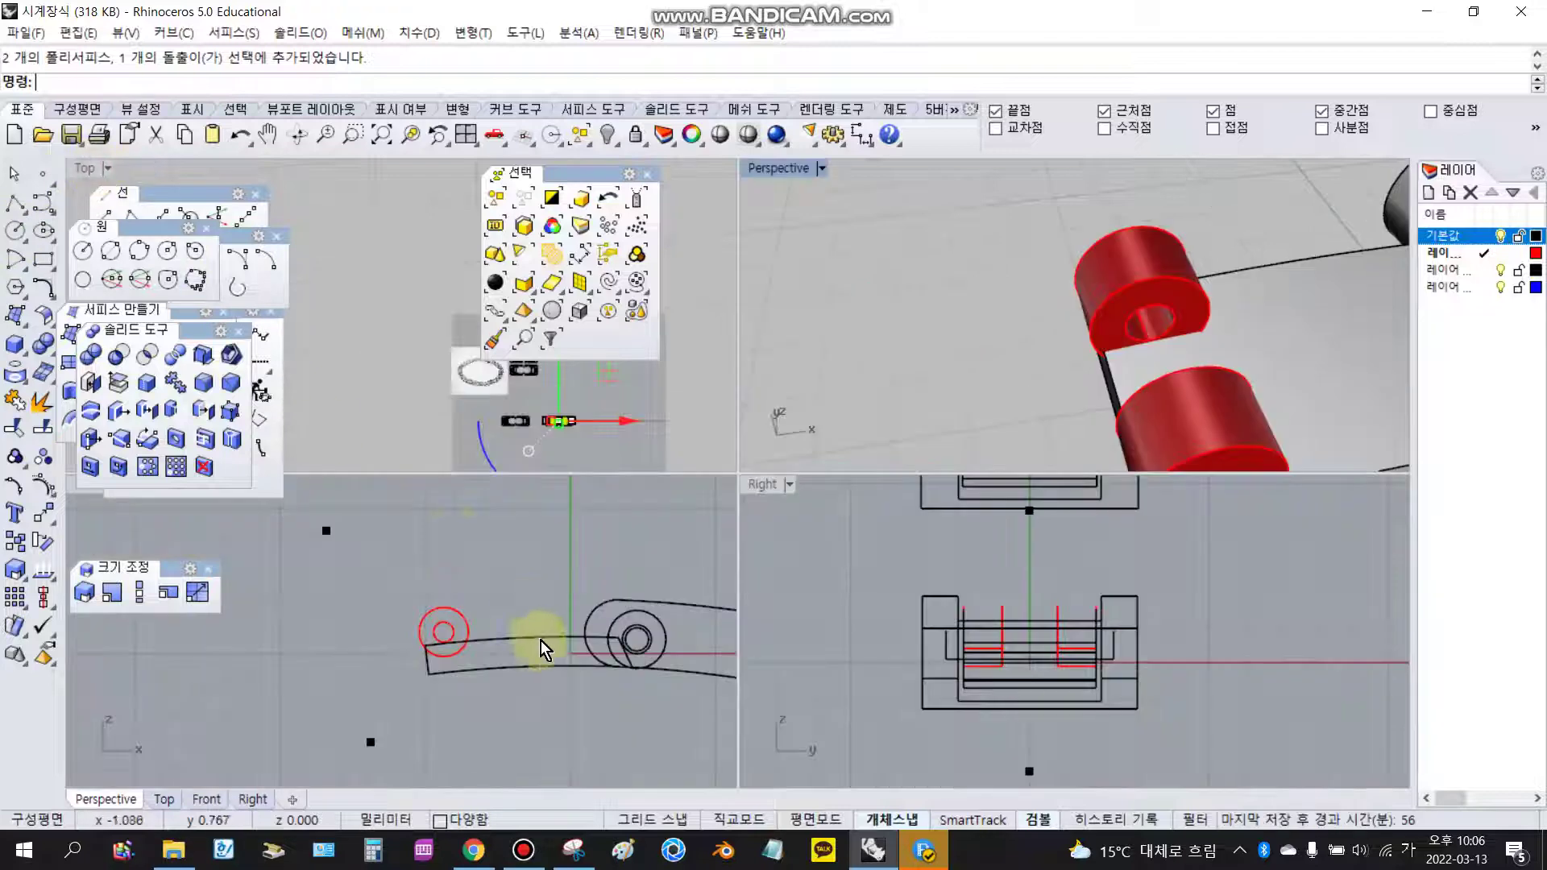
scroll(460, 638, "up", 6)
left_click(446, 630)
left_click(501, 569)
scroll(431, 632, "up", 6)
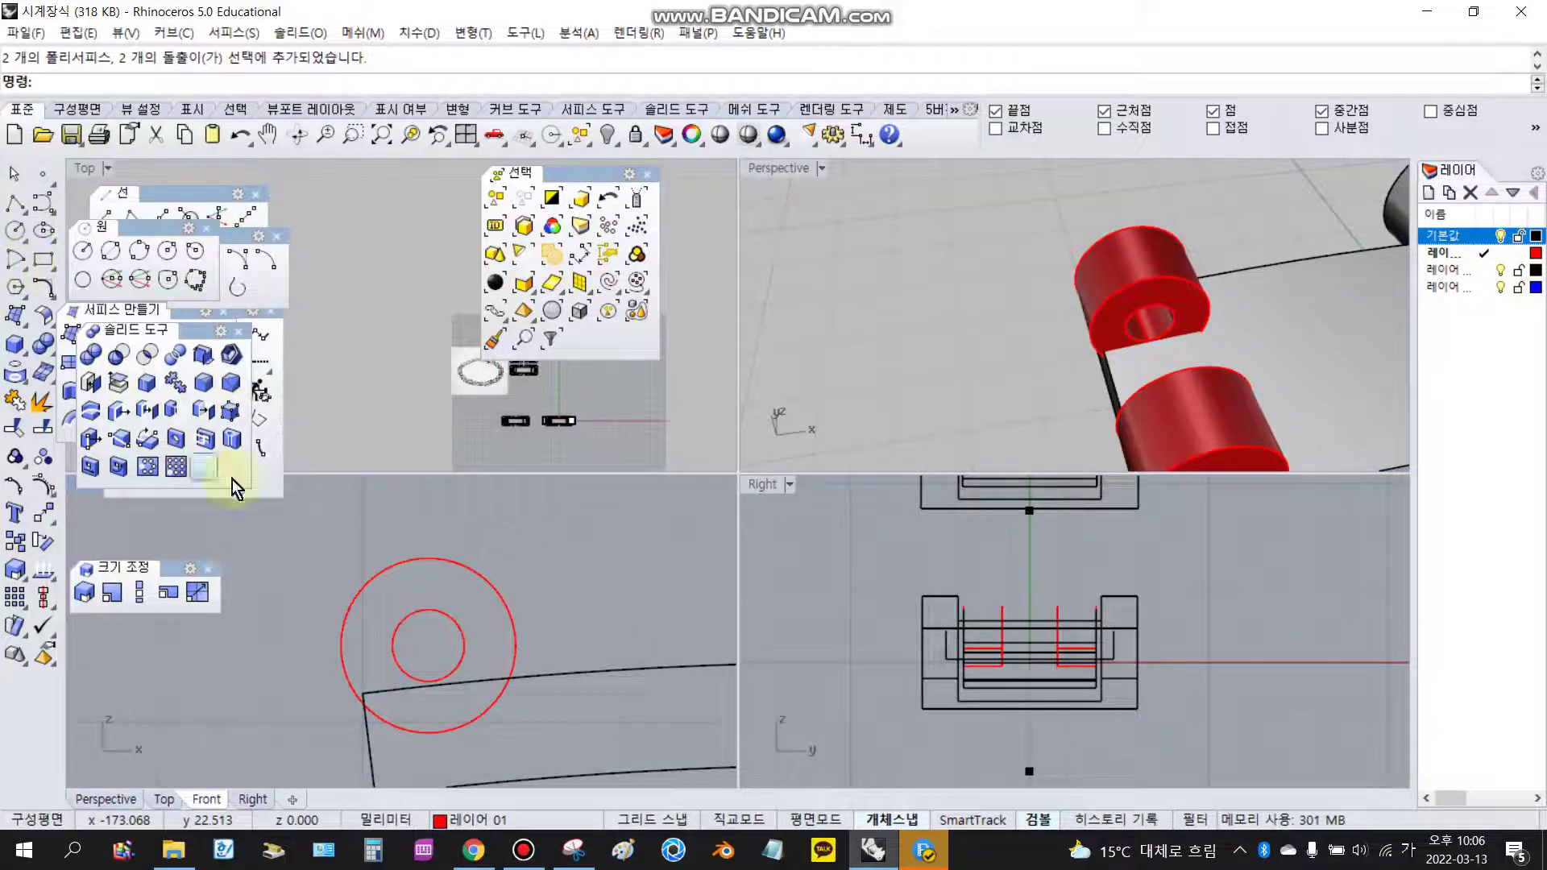
left_click(22, 351)
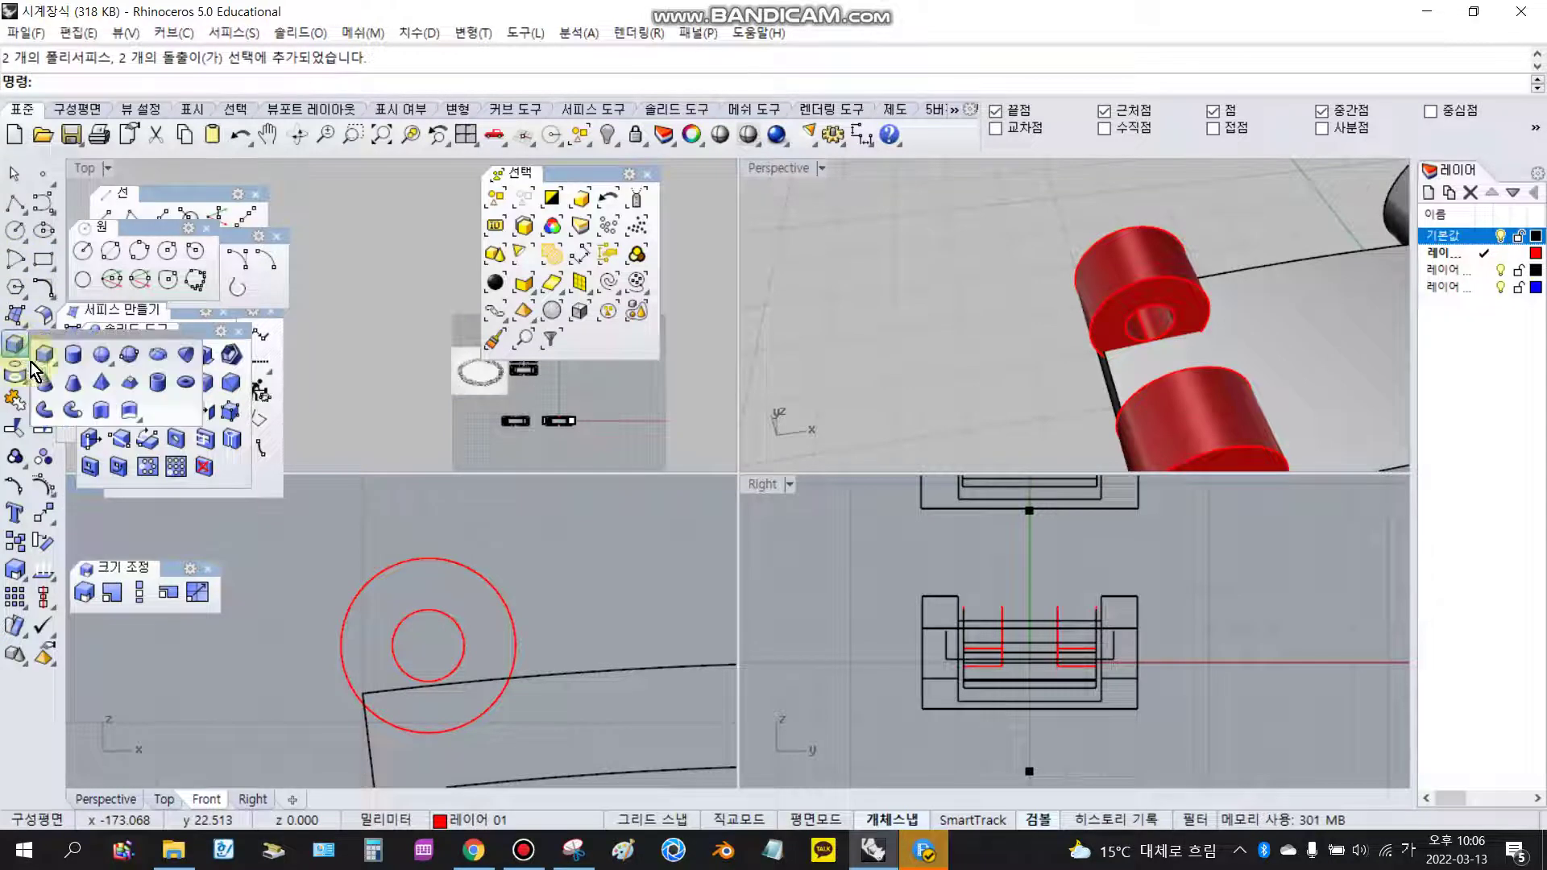
left_click(99, 410)
left_click(444, 617)
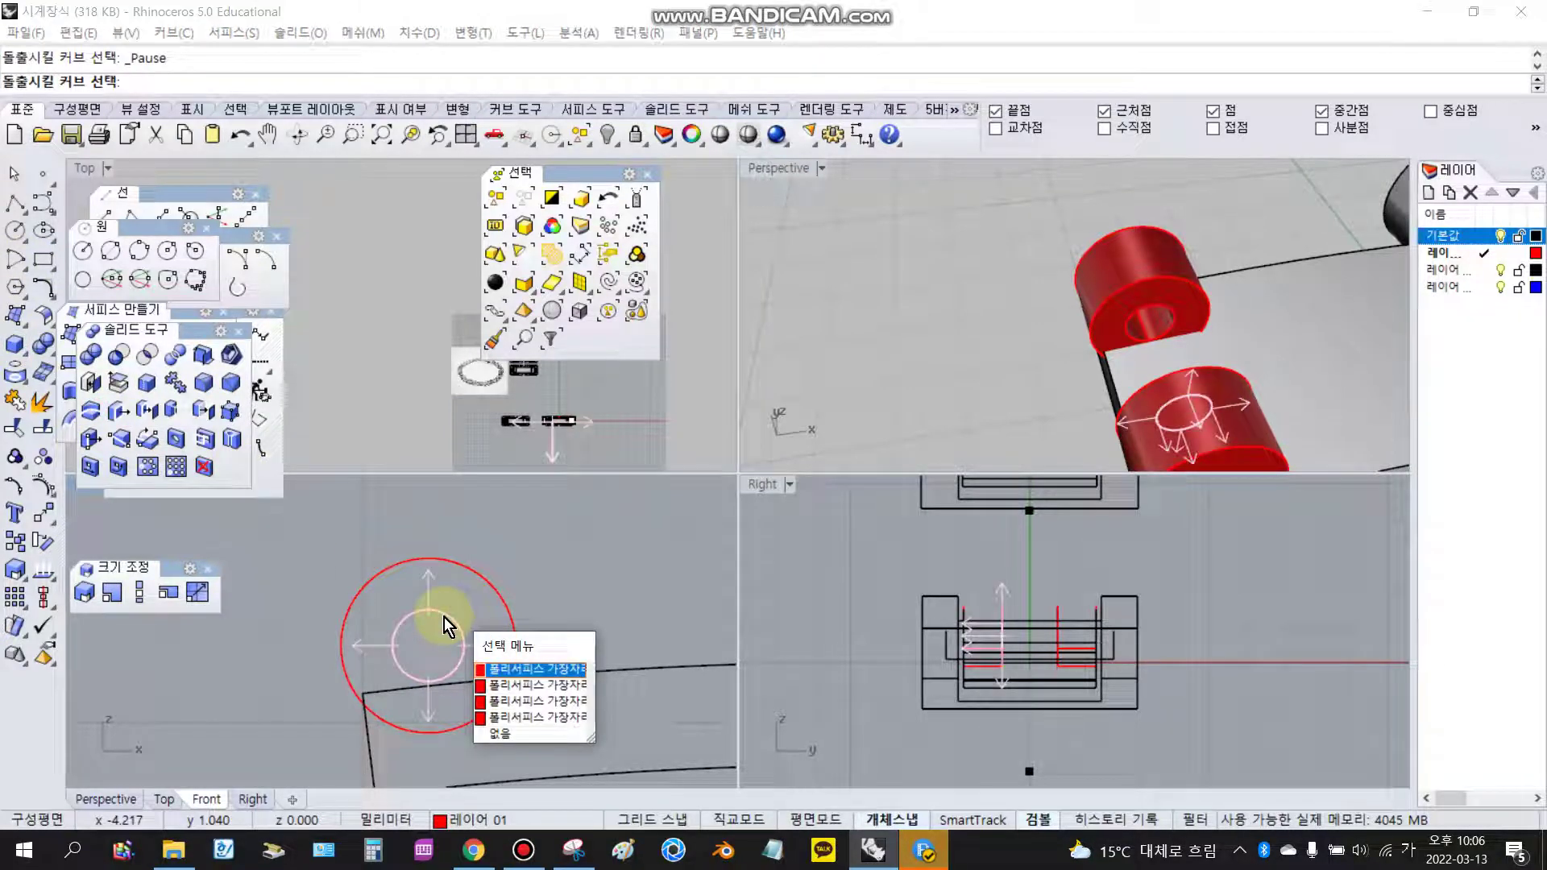
left_click(506, 718)
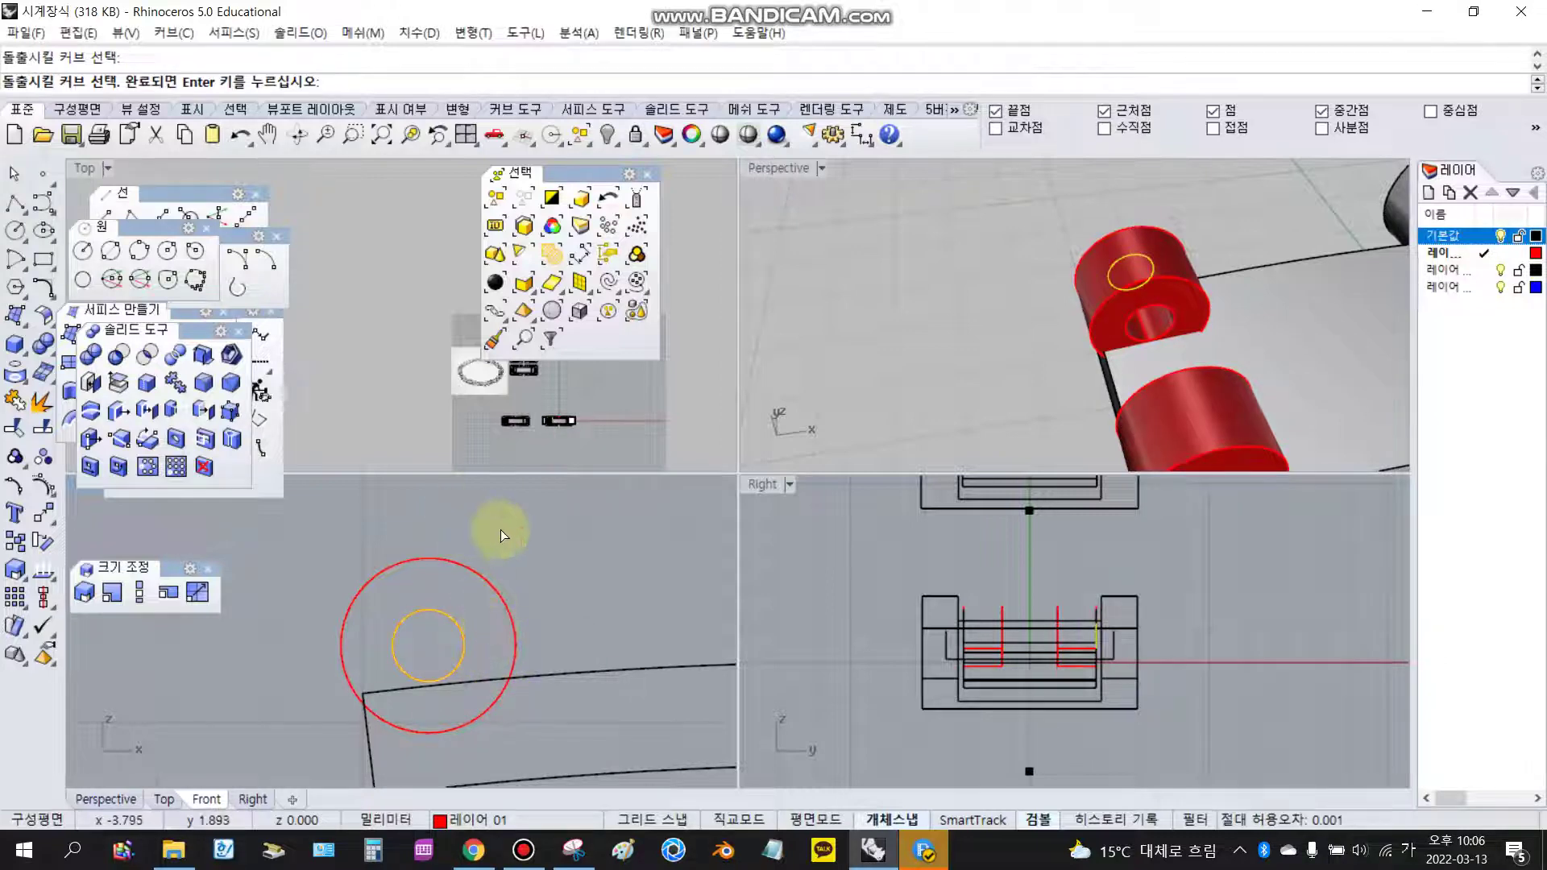
key("Return")
left_click(223, 83)
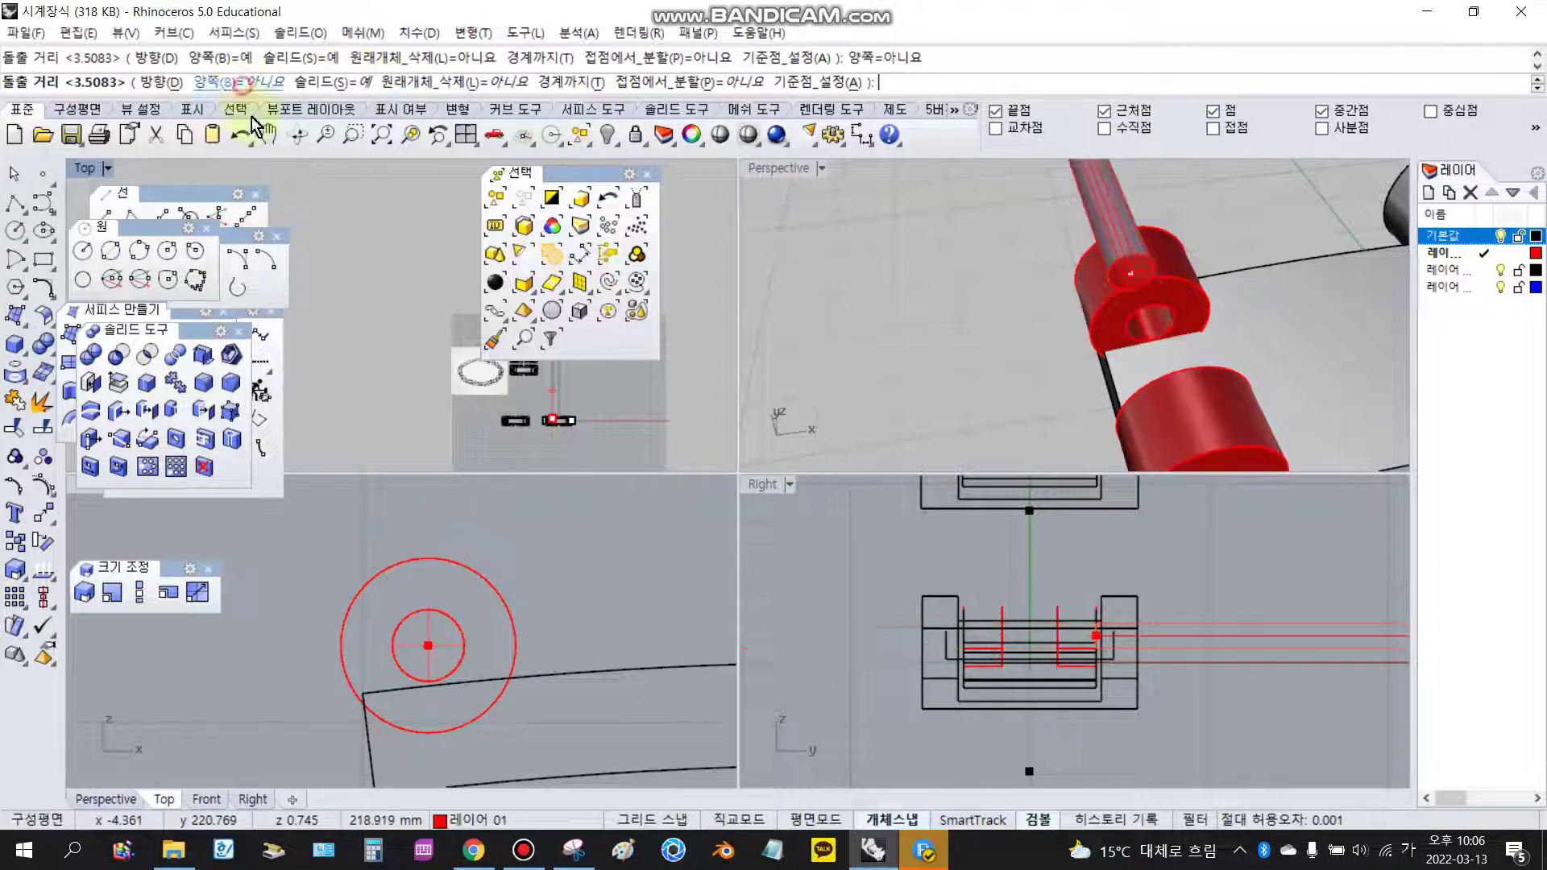
scroll(546, 418, "up", 5)
scroll(543, 418, "up", 3)
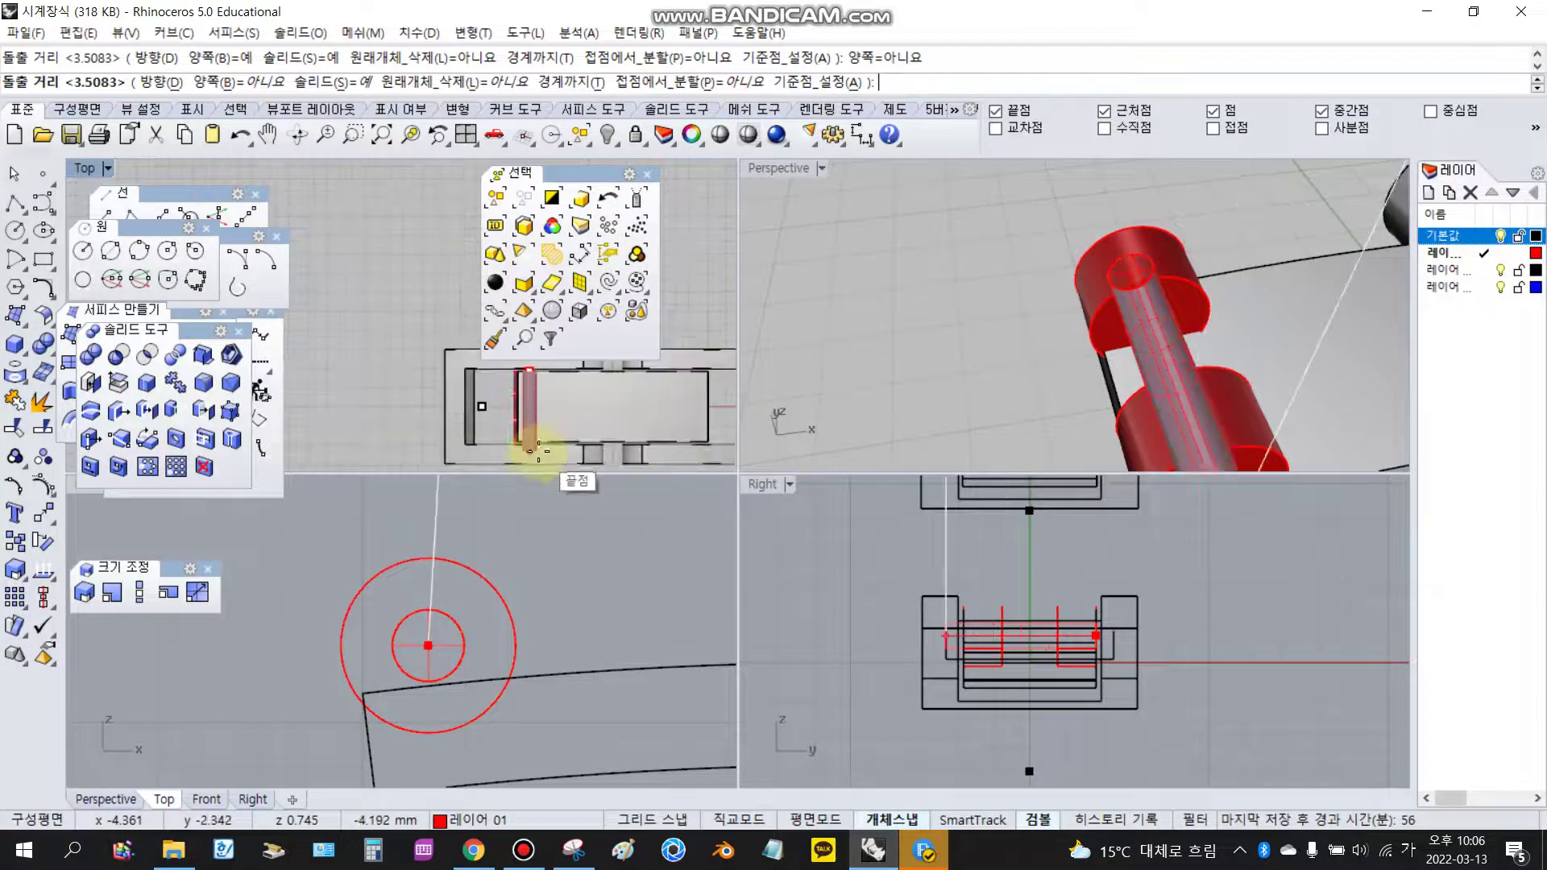
left_click(527, 462)
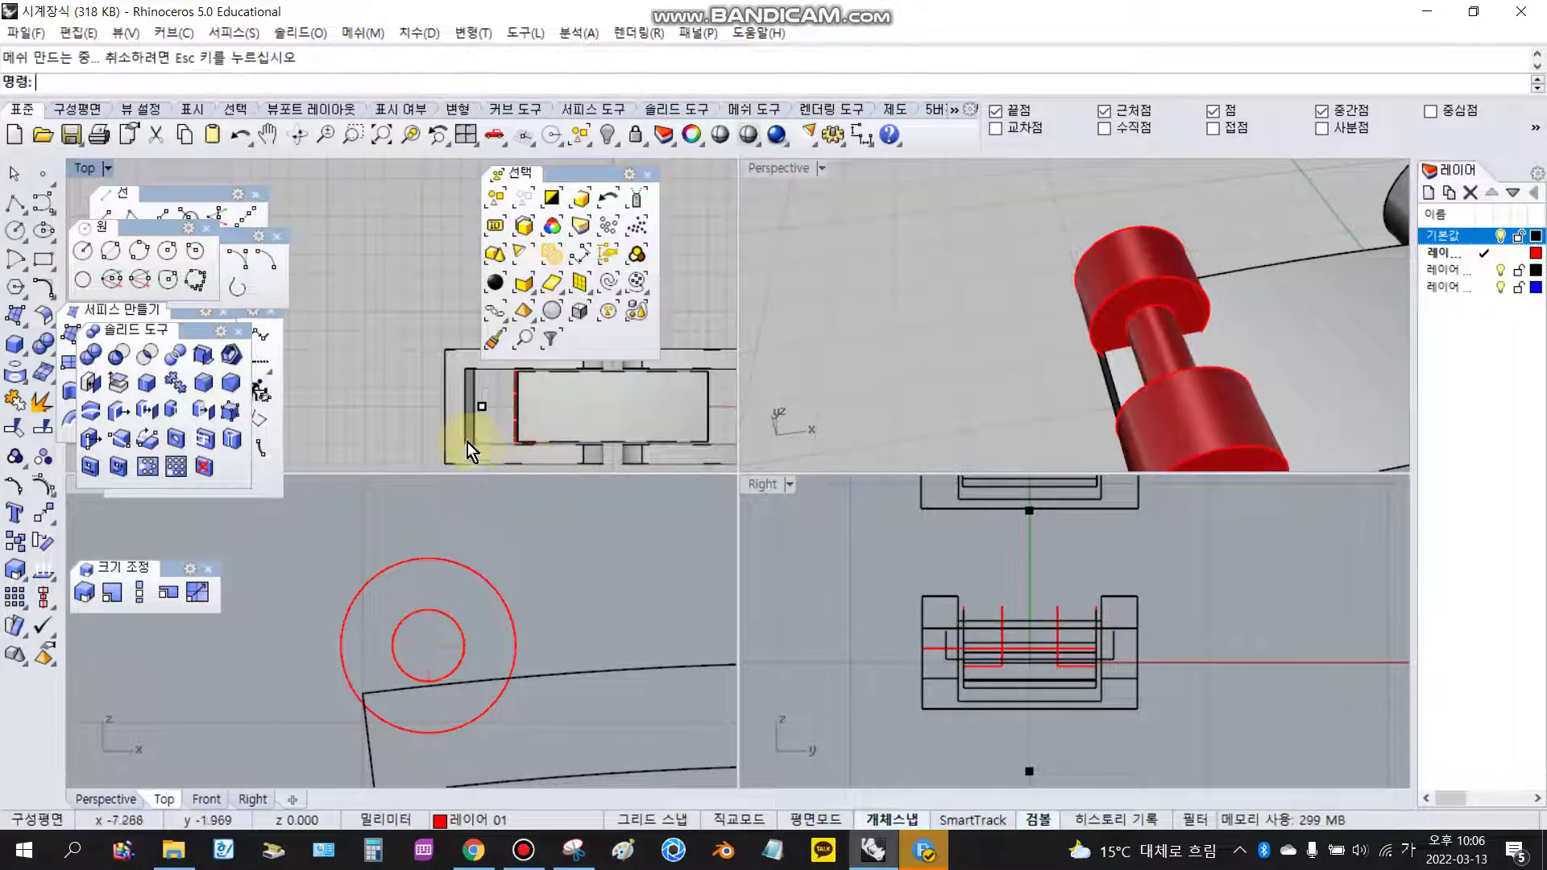
right_click_drag(846, 431, 1346, 369)
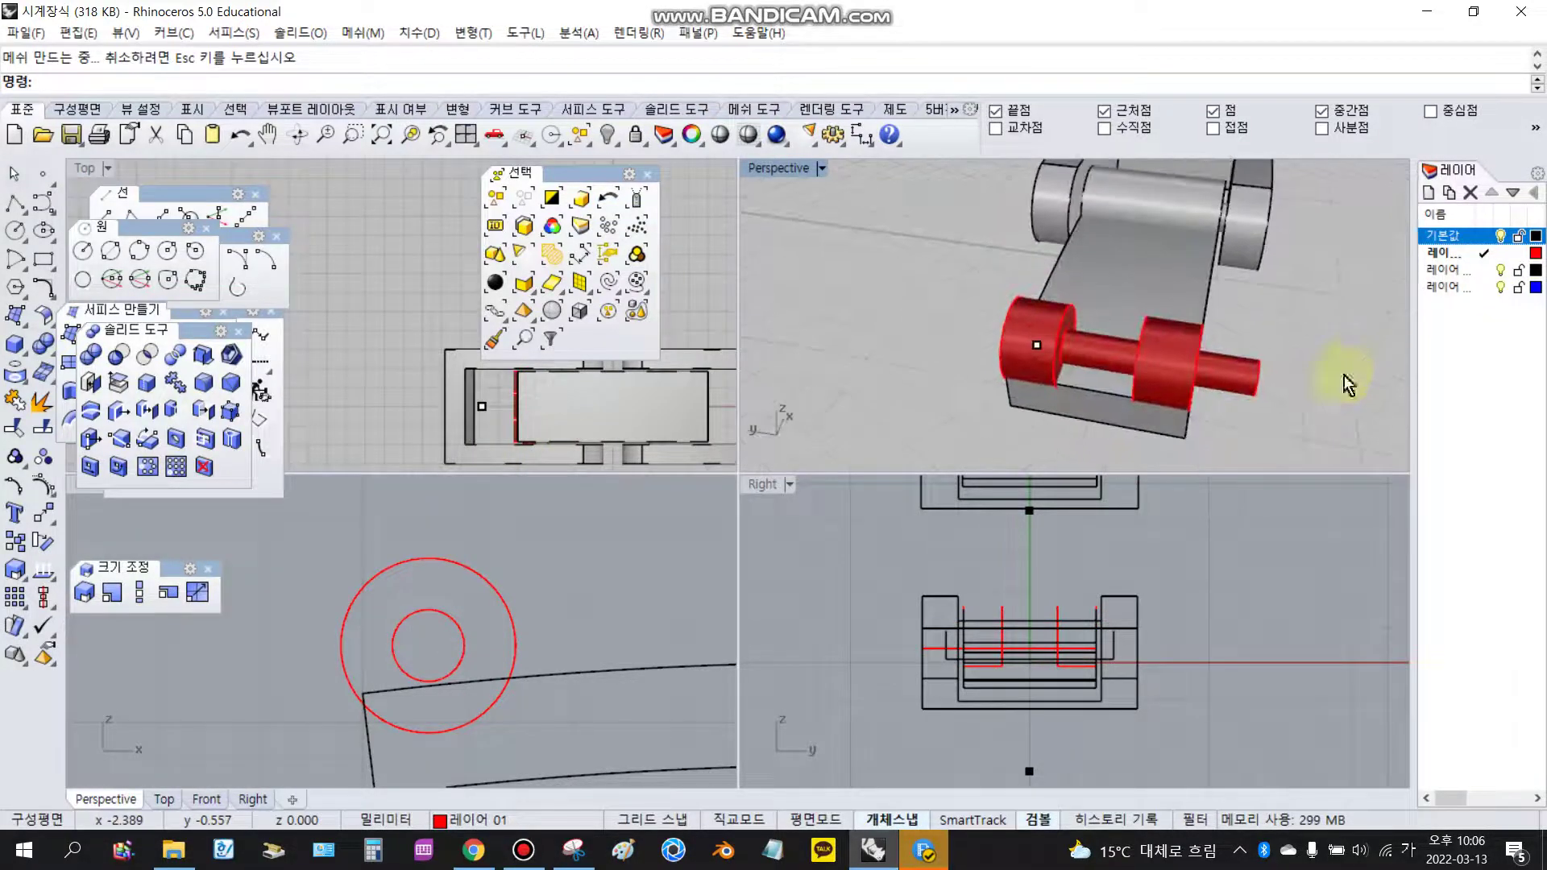
left_click(241, 135)
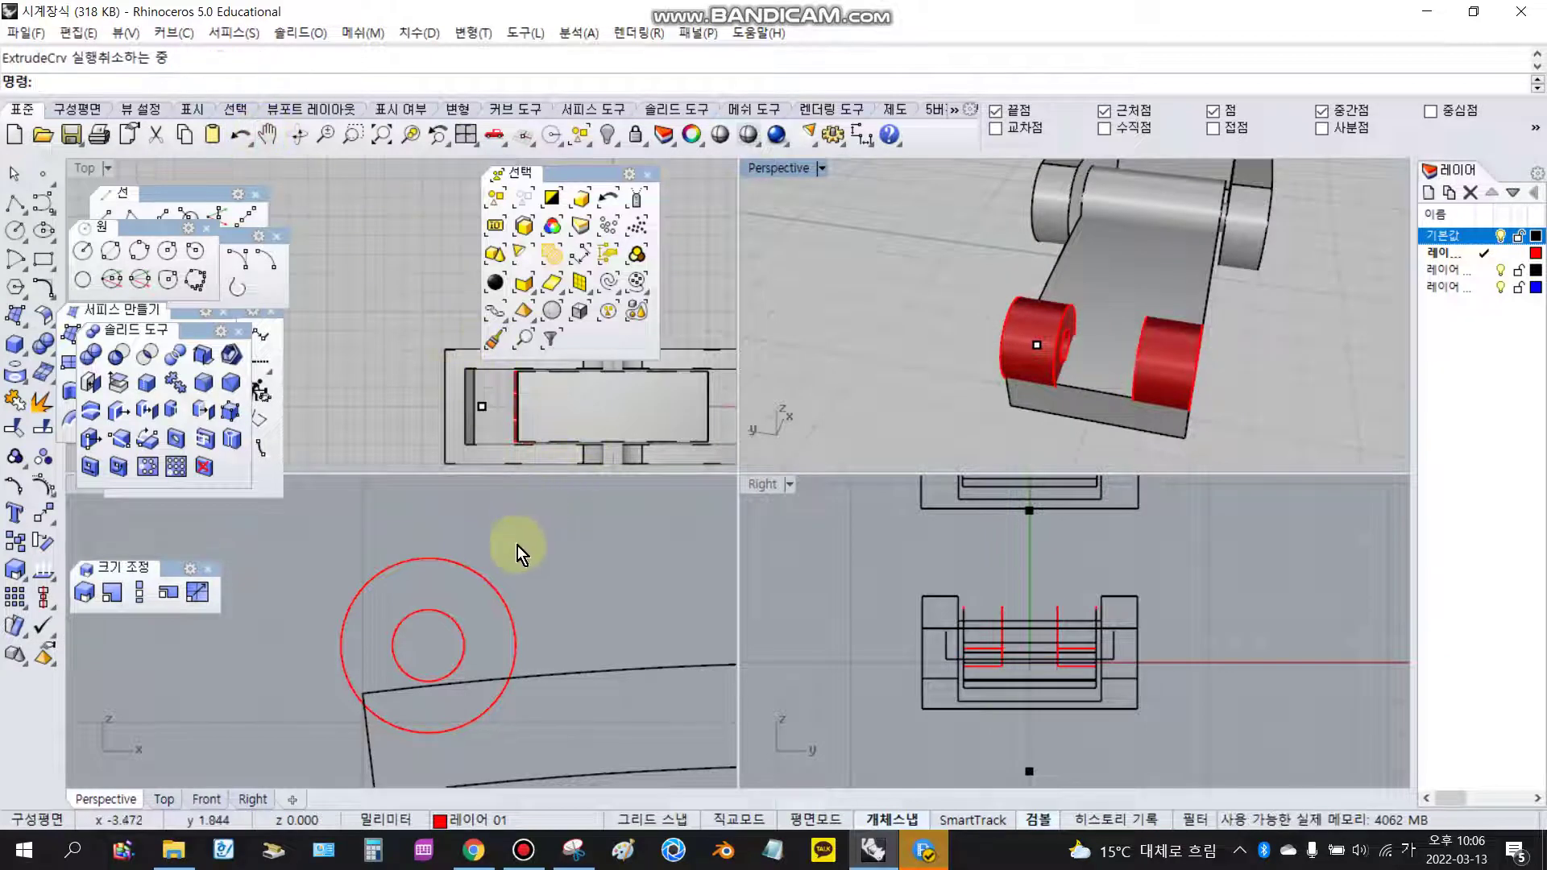
Extrude the red barrel's hole edge into a solid pin running through both barrels and protruding slightly.
right_click(1174, 359)
scroll(1120, 361, "up", 5)
right_click_drag(1193, 359, 1121, 340)
left_click(1337, 437)
right_click(1313, 429)
right_click_drag(989, 355, 1081, 373)
left_click(853, 367)
right_click_drag(852, 367, 978, 432)
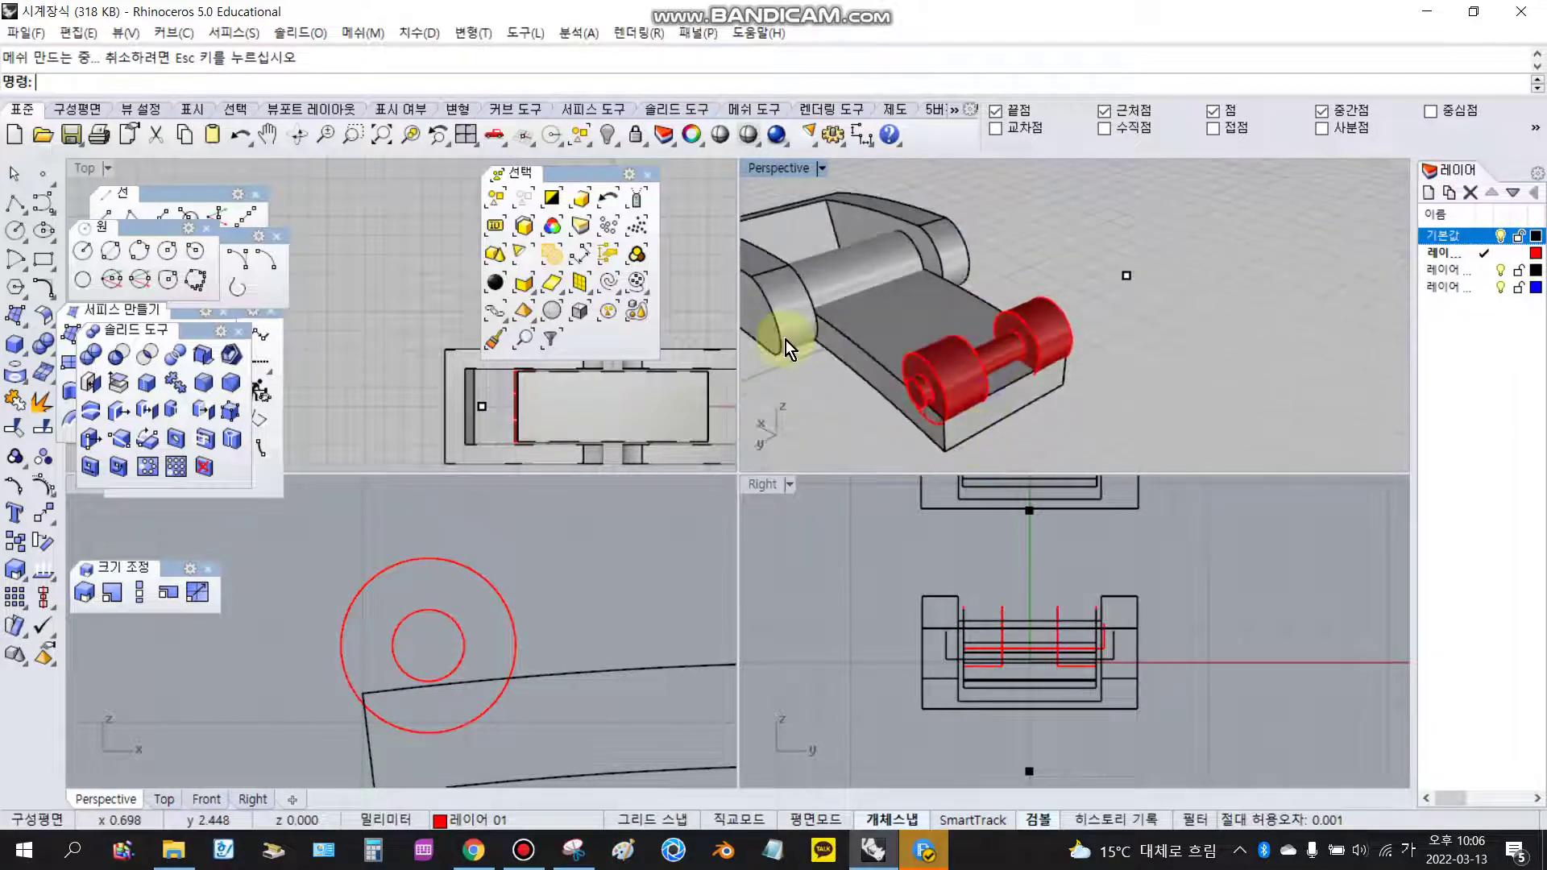
Nudge the solid pin slightly along its axis through the two red hinge barrels.
scroll(904, 400, "up", 5)
left_click(944, 393)
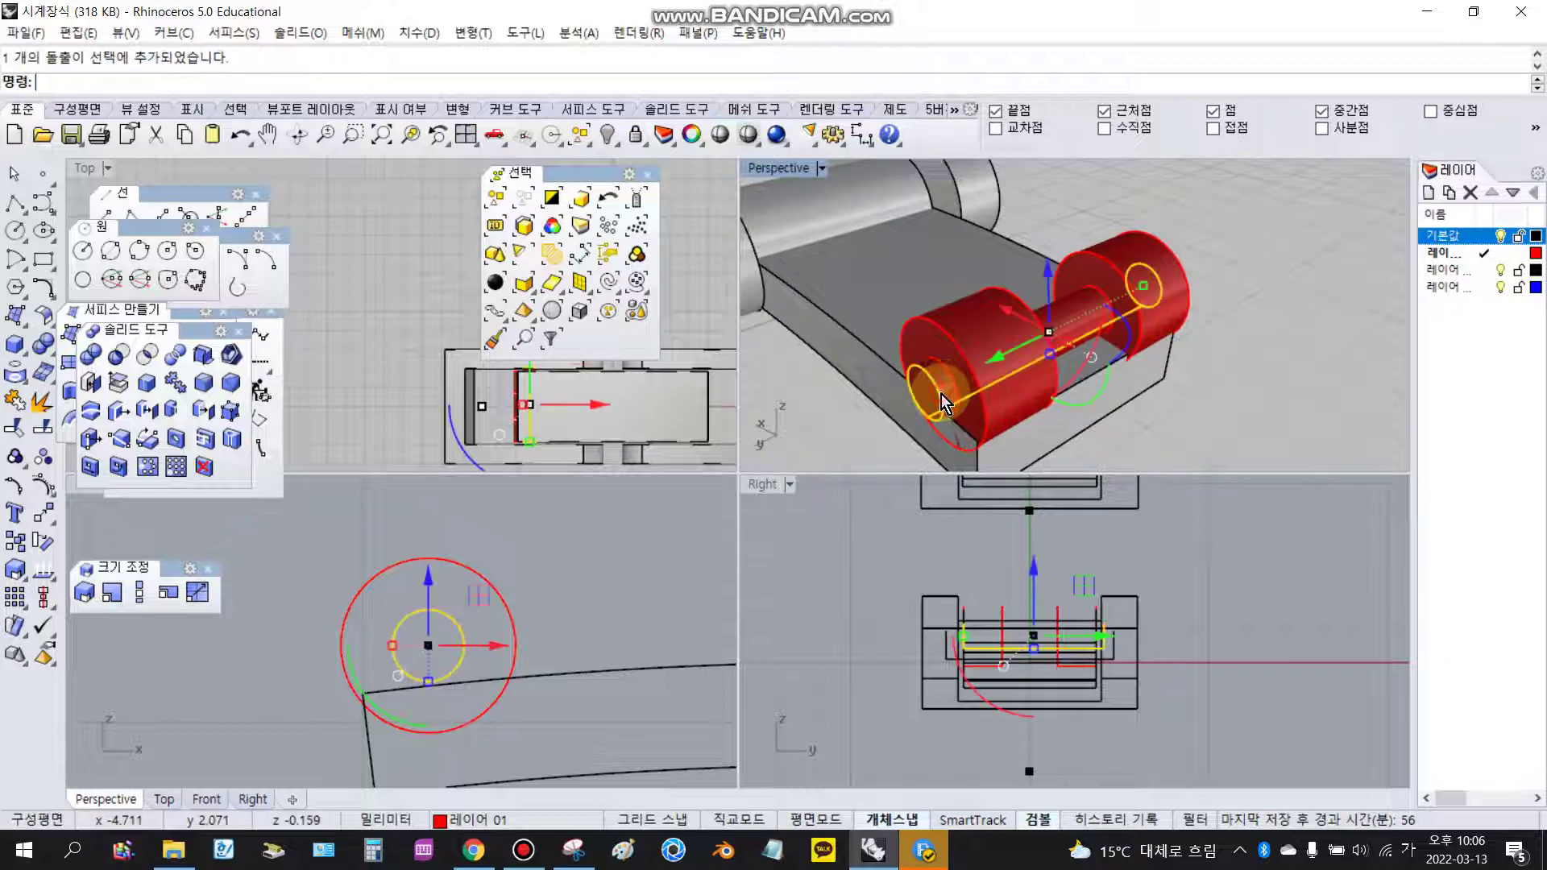
left_click_drag(1008, 354, 1013, 348)
left_click(1246, 298)
right_click_drag(1245, 298, 1145, 303)
scroll(945, 403, "up", 5)
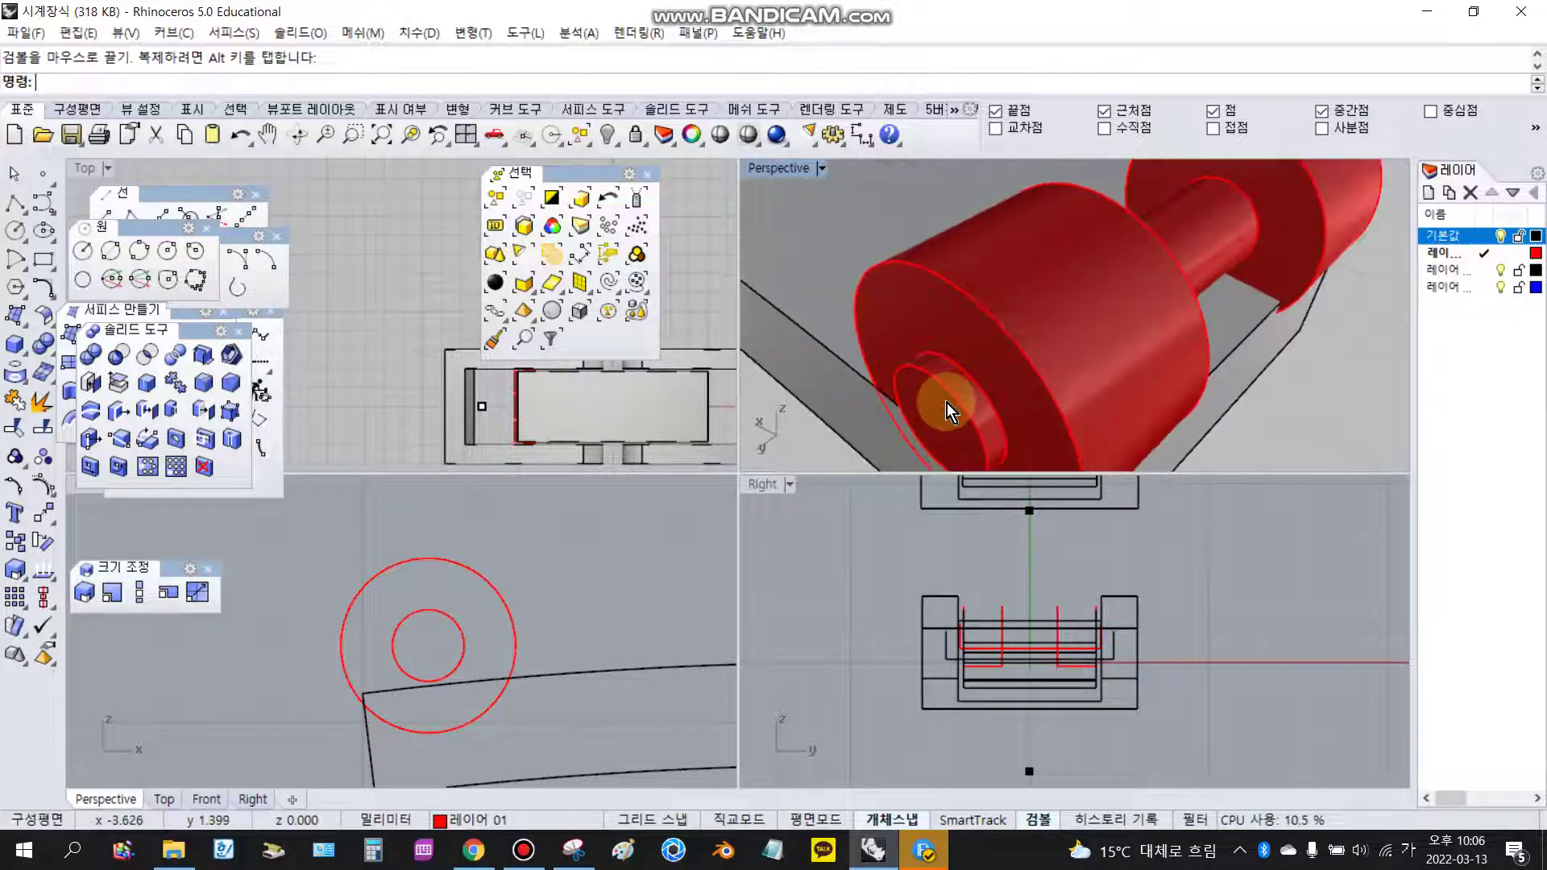
Check both ends of the pin in the red barrels, and undo the pin's shift and its extrusion.
left_click(946, 402)
scroll(946, 403, "down", 3)
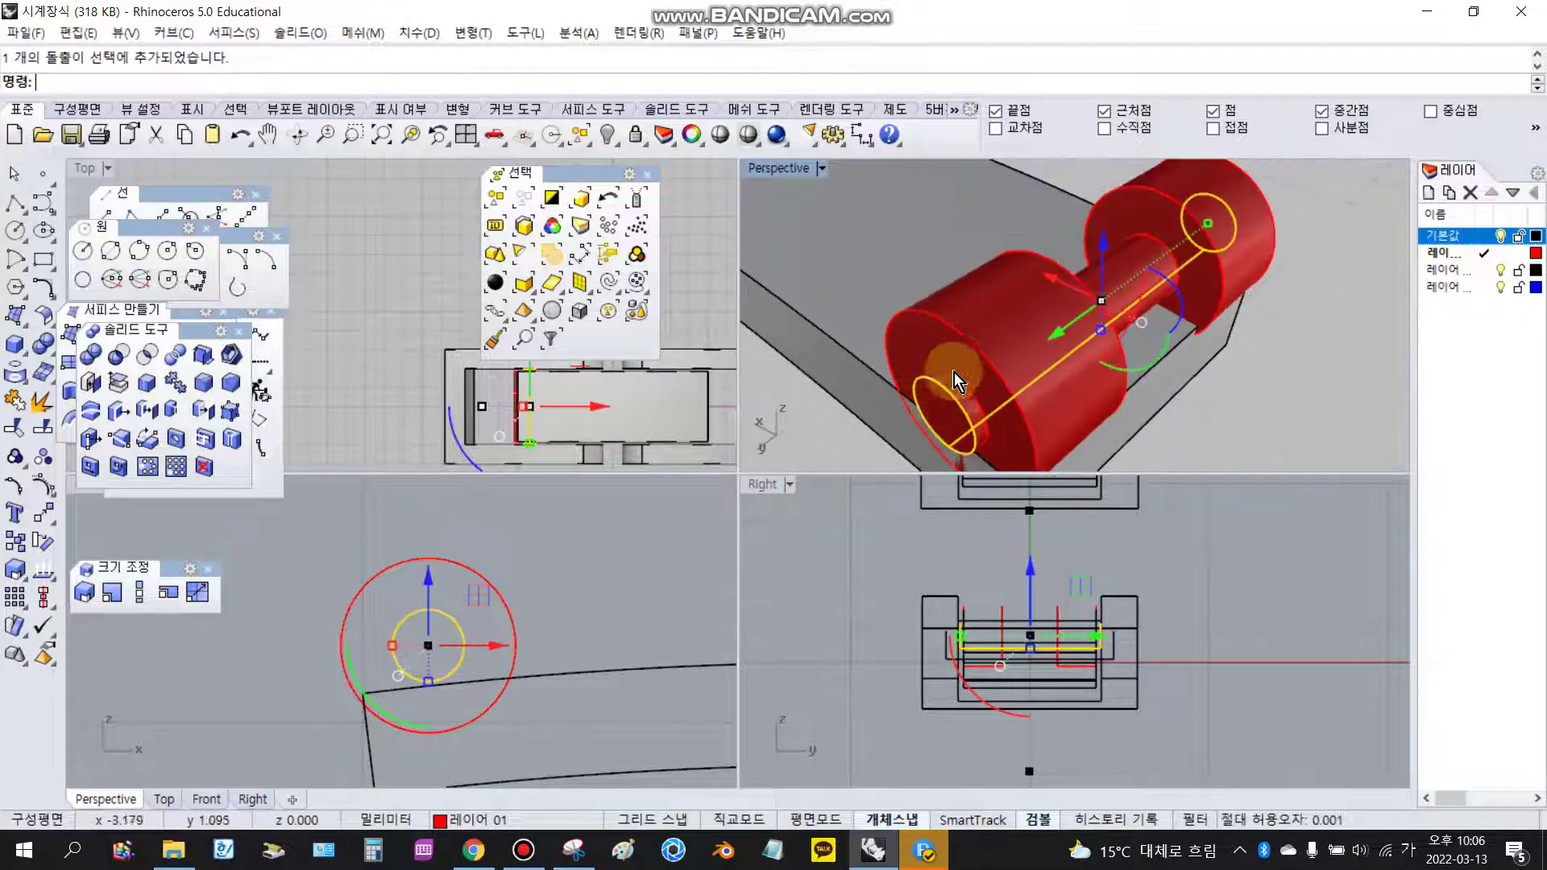
right_click_drag(1232, 357, 926, 332)
scroll(926, 332, "down", 6)
scroll(1136, 360, "up", 5)
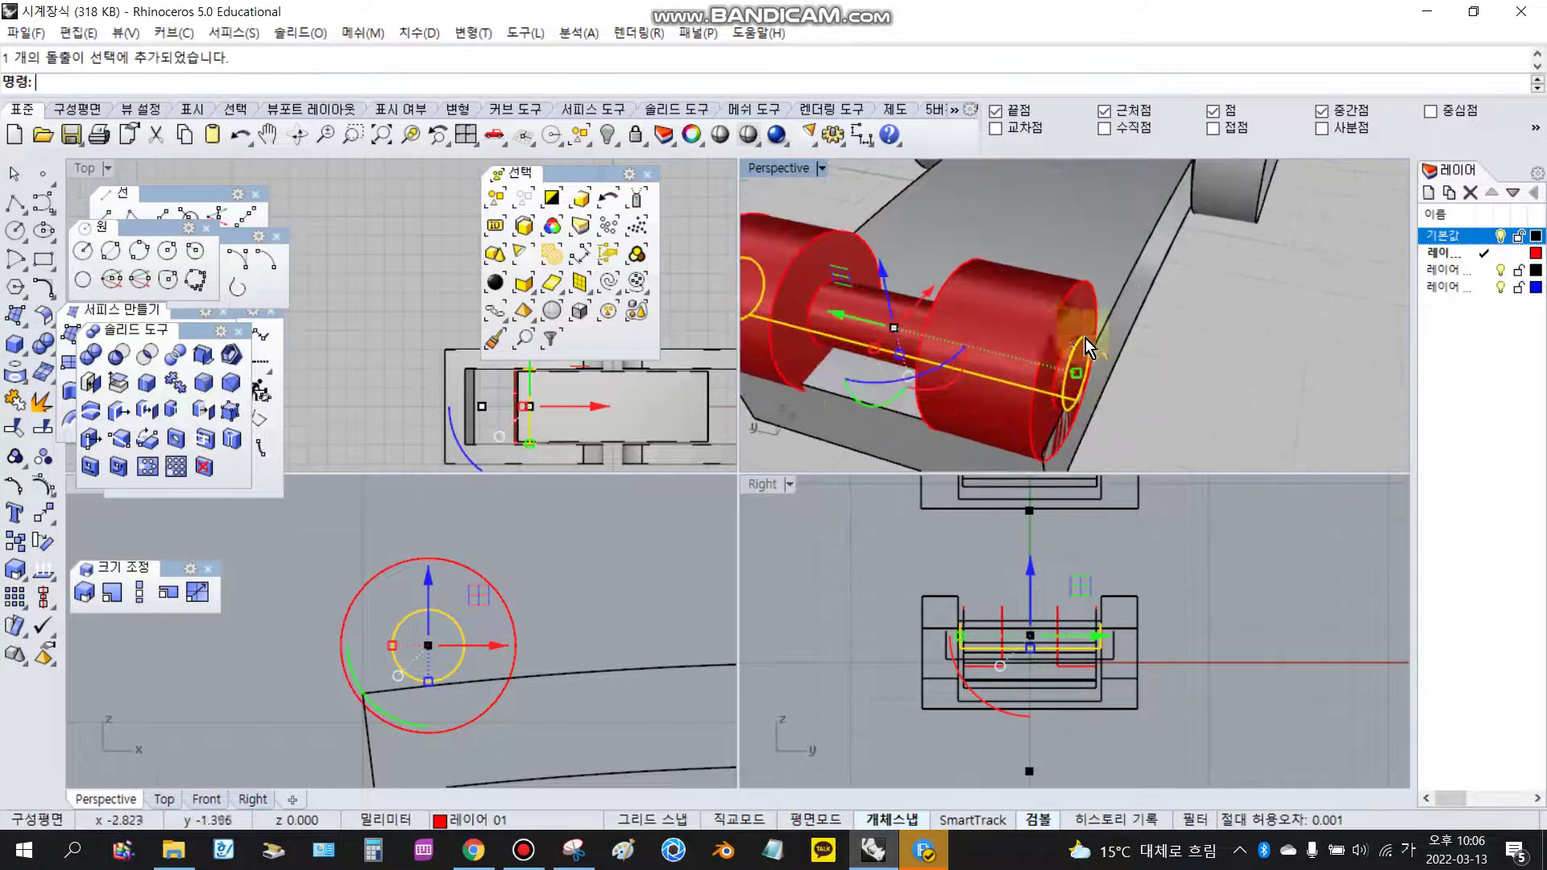
scroll(1014, 352, "down", 4)
right_click_drag(1014, 352, 911, 304)
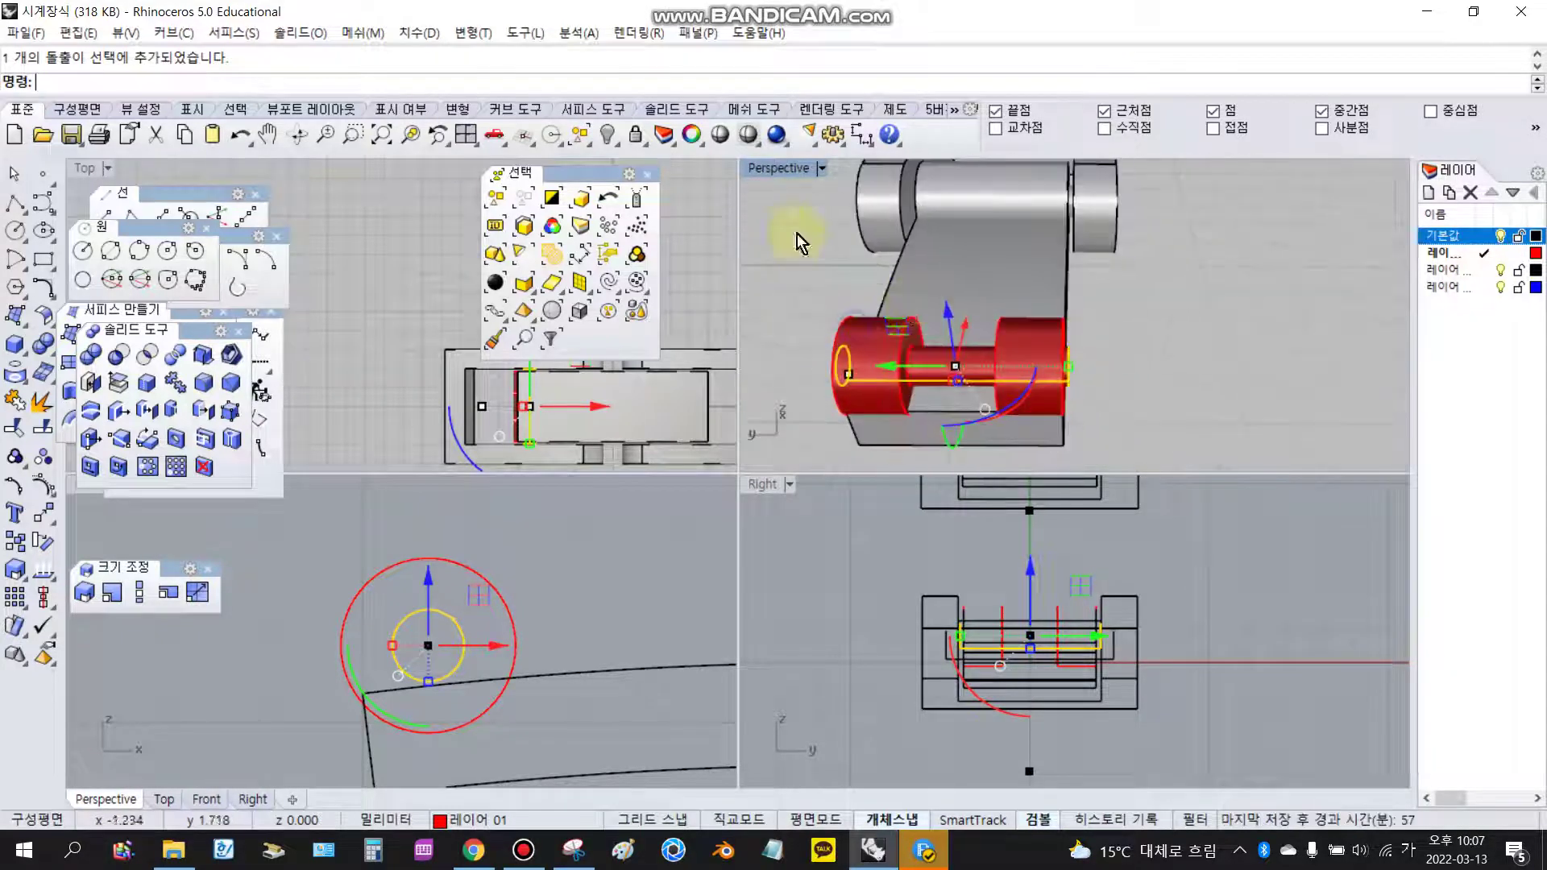
left_click(240, 135)
left_click(240, 136)
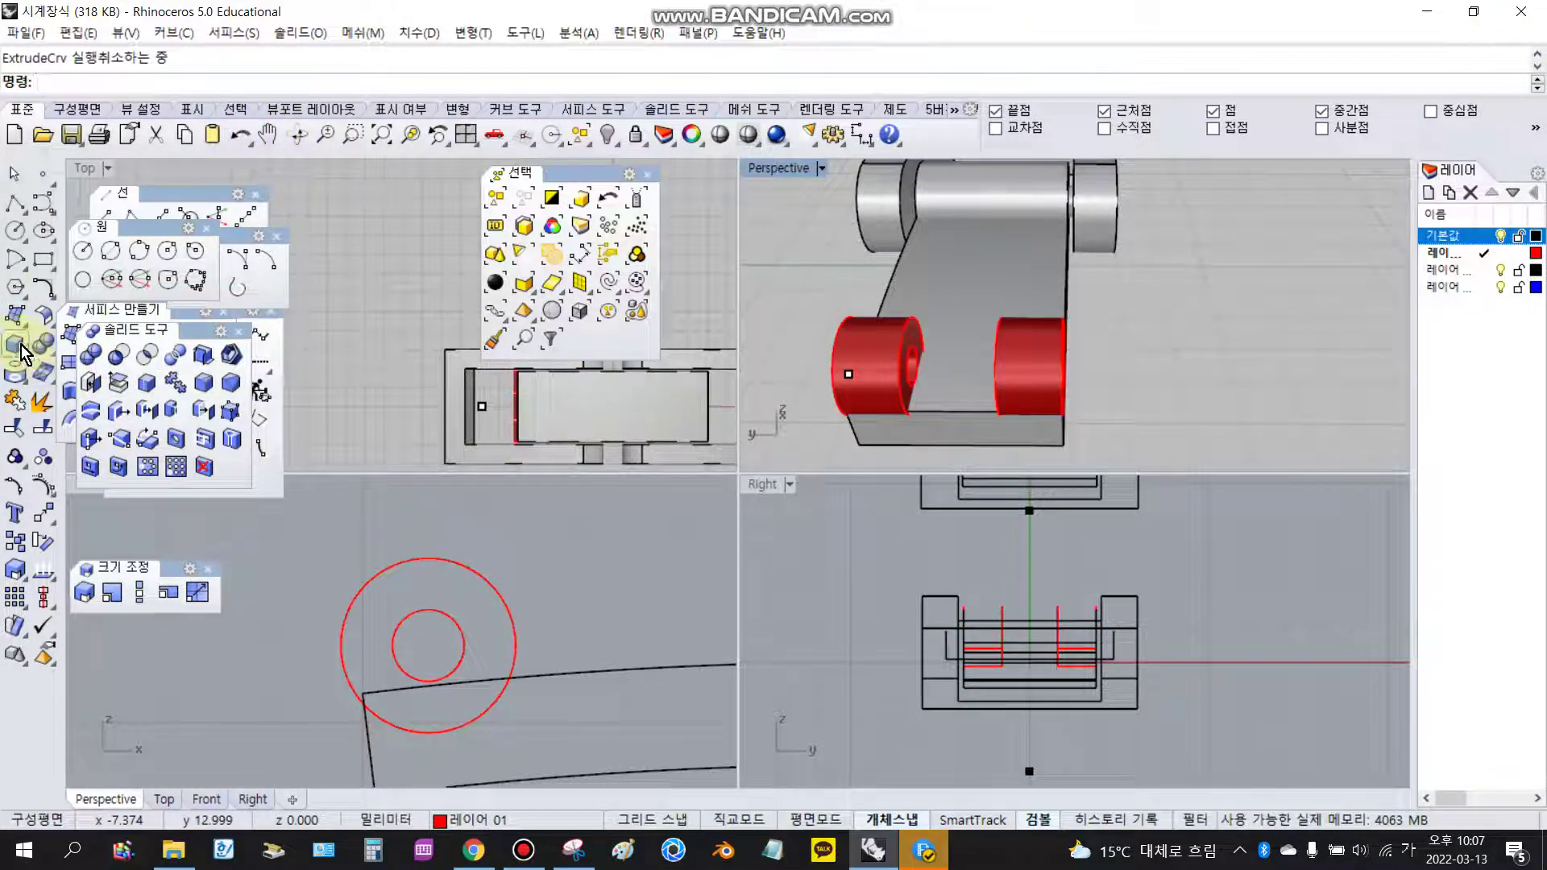
Extrude the hole edge of one red barrel into a solid pin reaching the outer face of the opposite barrel.
left_click(21, 345)
left_click(111, 410)
mouse_move(1059, 372)
right_mouse_down()
mouse_move(998, 388)
mouse_move(1054, 371)
right_mouse_up()
left_click(1051, 352)
right_click(1051, 349)
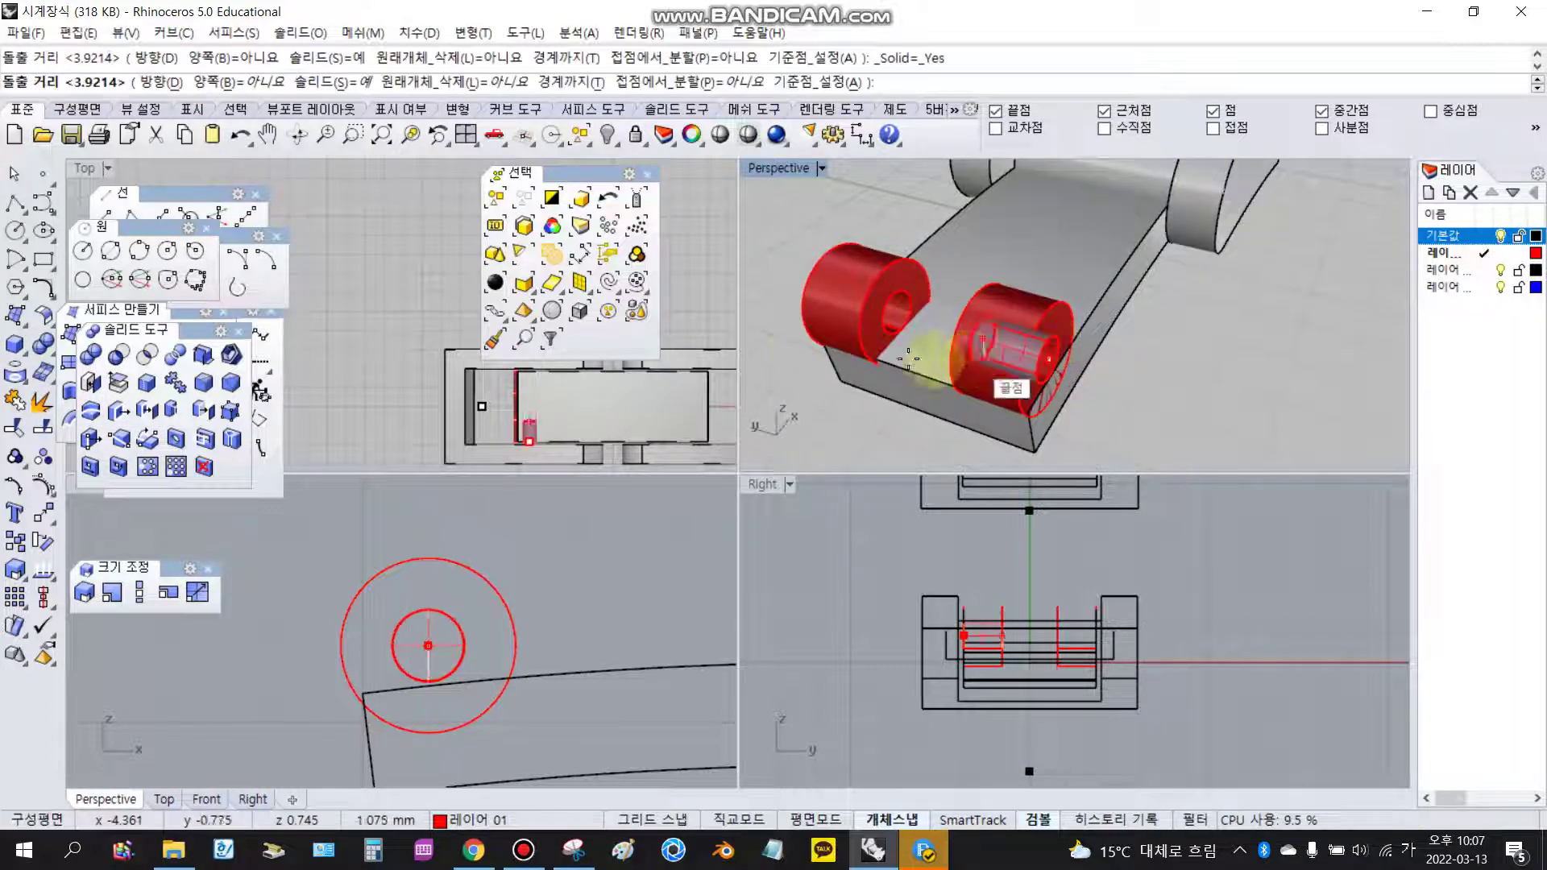
right_click_drag(795, 335, 1012, 303)
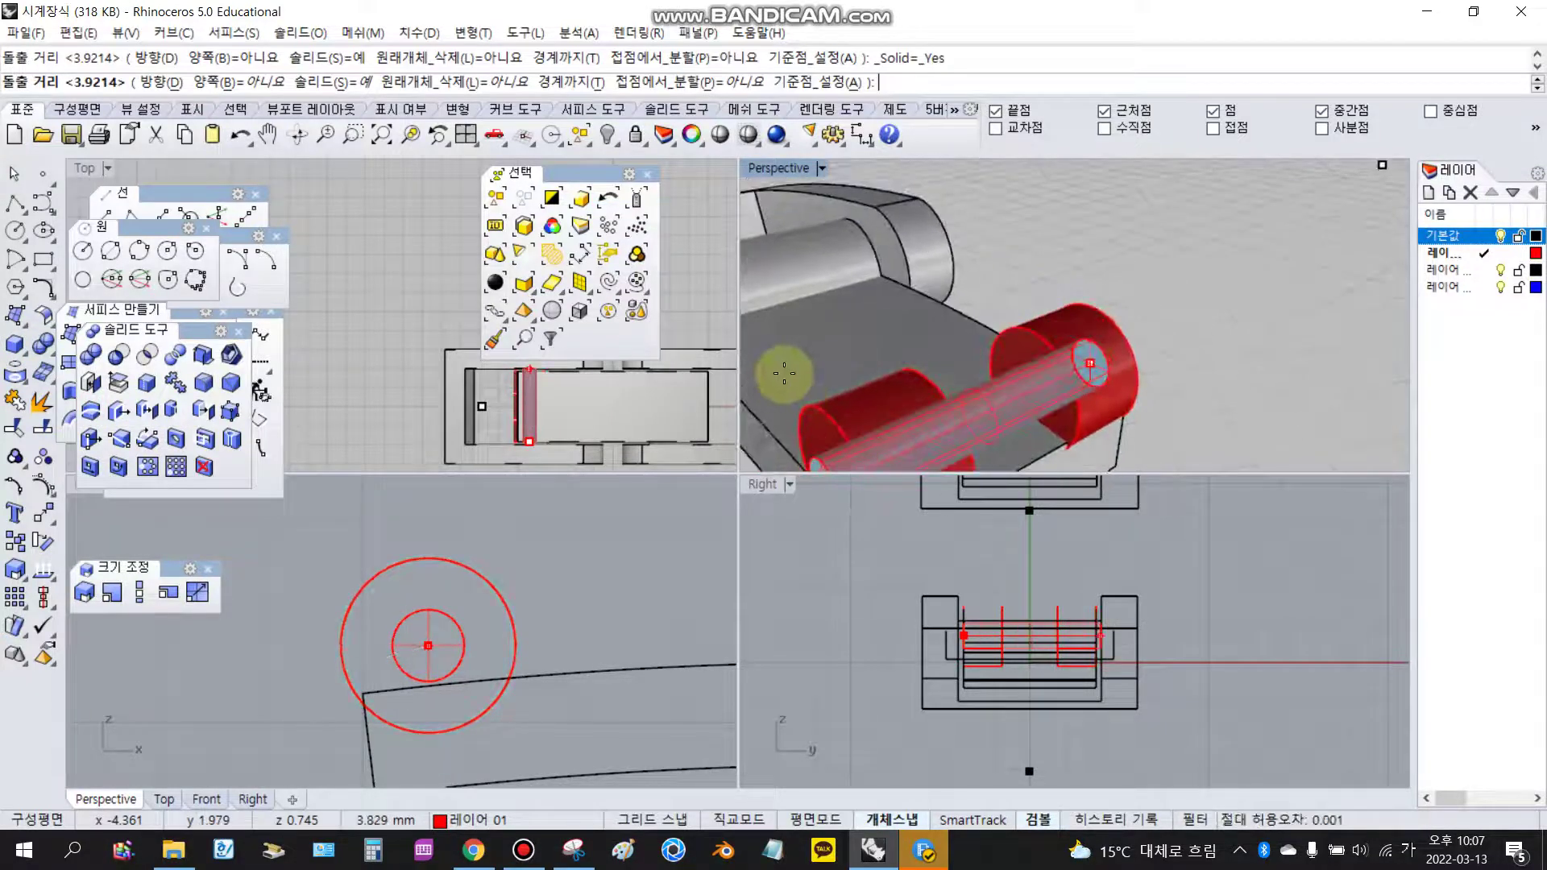
left_click(837, 453)
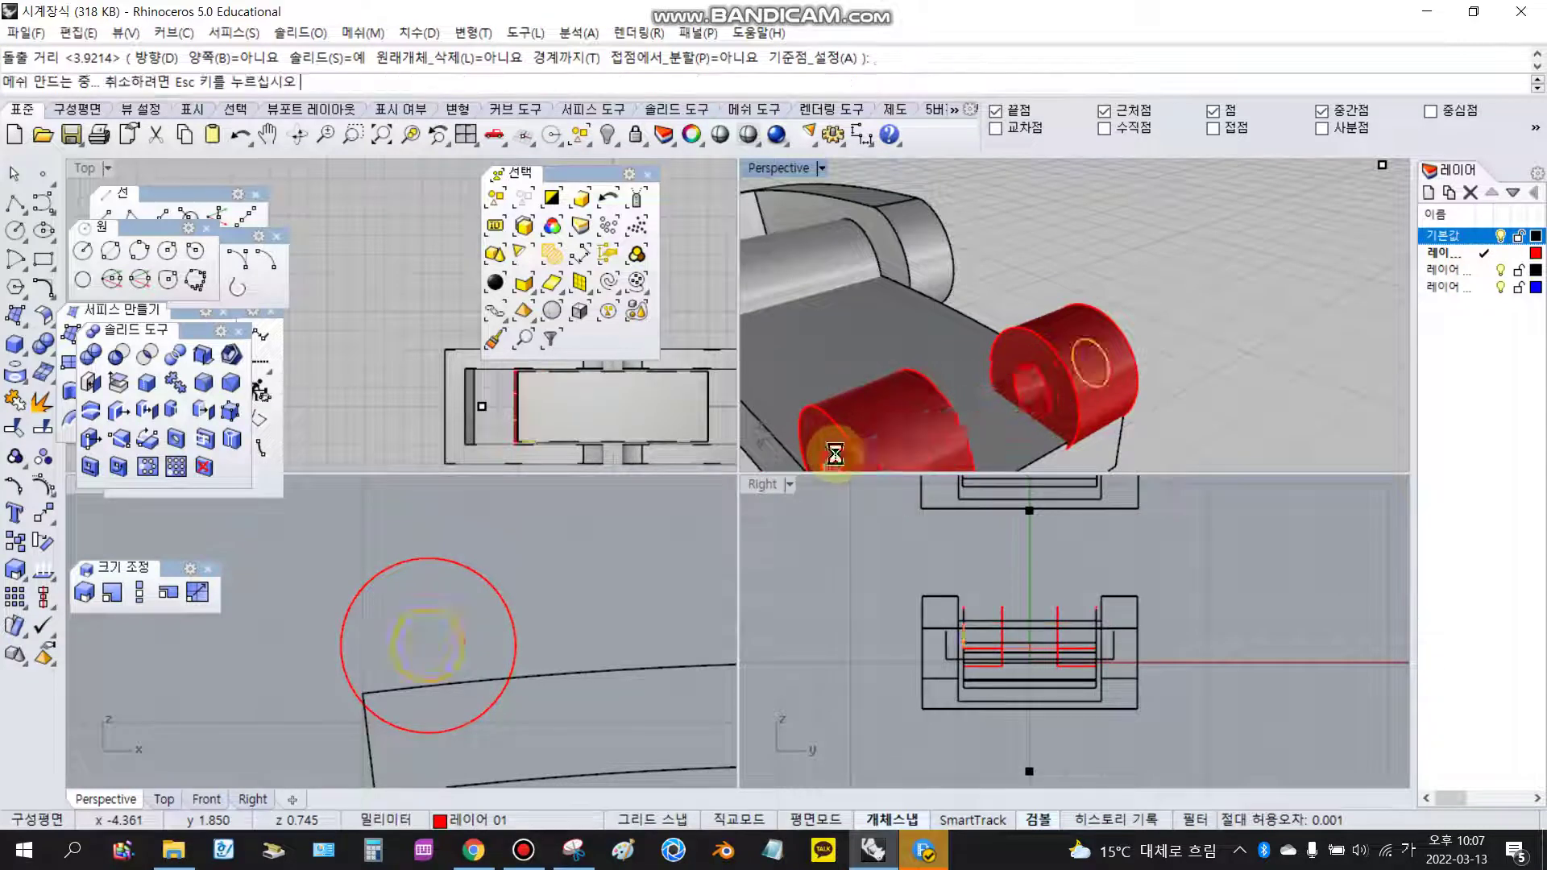
Hide the frame link that sits raised above the lower hinge link.
scroll(926, 398, "down", 5)
right_click_drag(959, 397, 995, 331)
left_click(719, 134)
scroll(940, 408, "up", 5)
scroll(969, 282, "down", 6)
right_click_drag(969, 282, 820, 428)
scroll(823, 429, "up", 4)
right_click_drag(1126, 301, 1050, 283)
right_click_drag(1053, 340, 1059, 266)
scroll(1041, 357, "down", 10)
left_click(1058, 266)
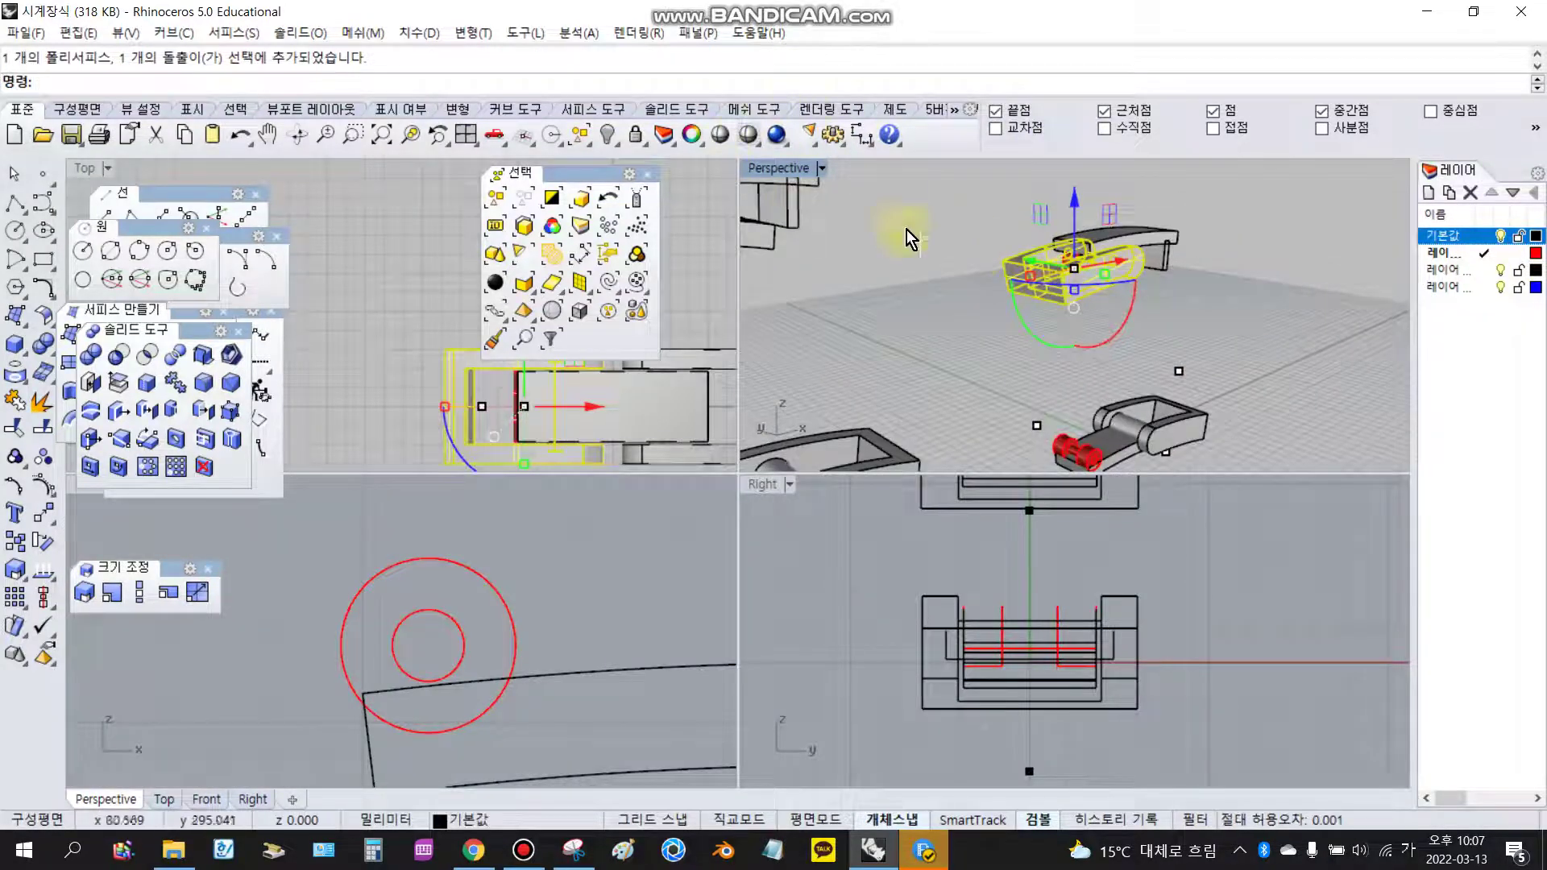
left_click(608, 134)
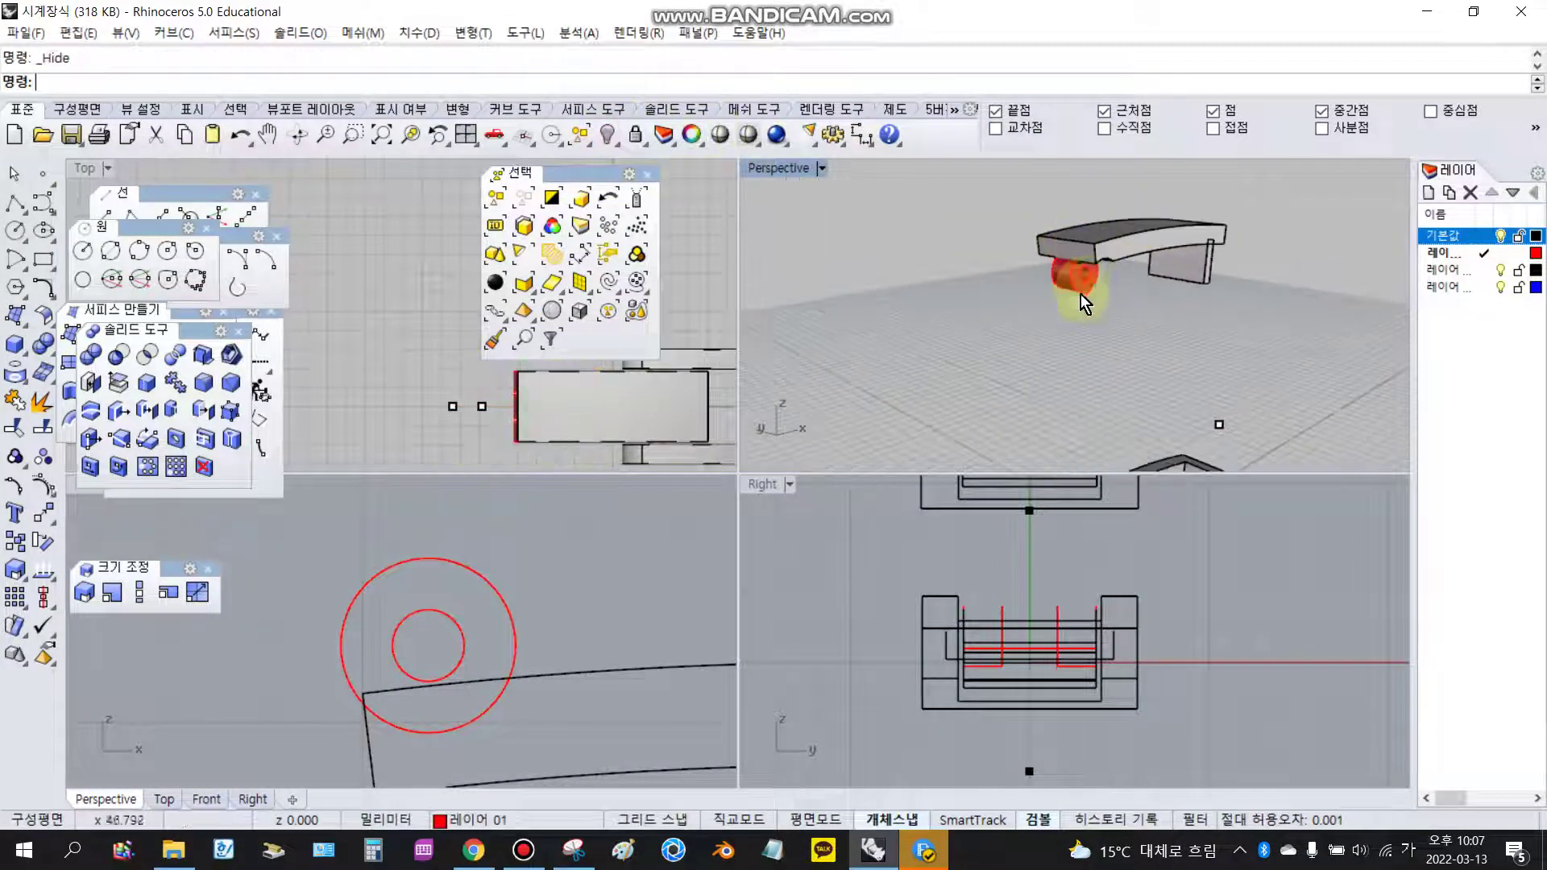
Delete the solid pin running through the two red barrels of the lower link.
scroll(1053, 266, "up", 5)
scroll(1068, 229, "down", 5)
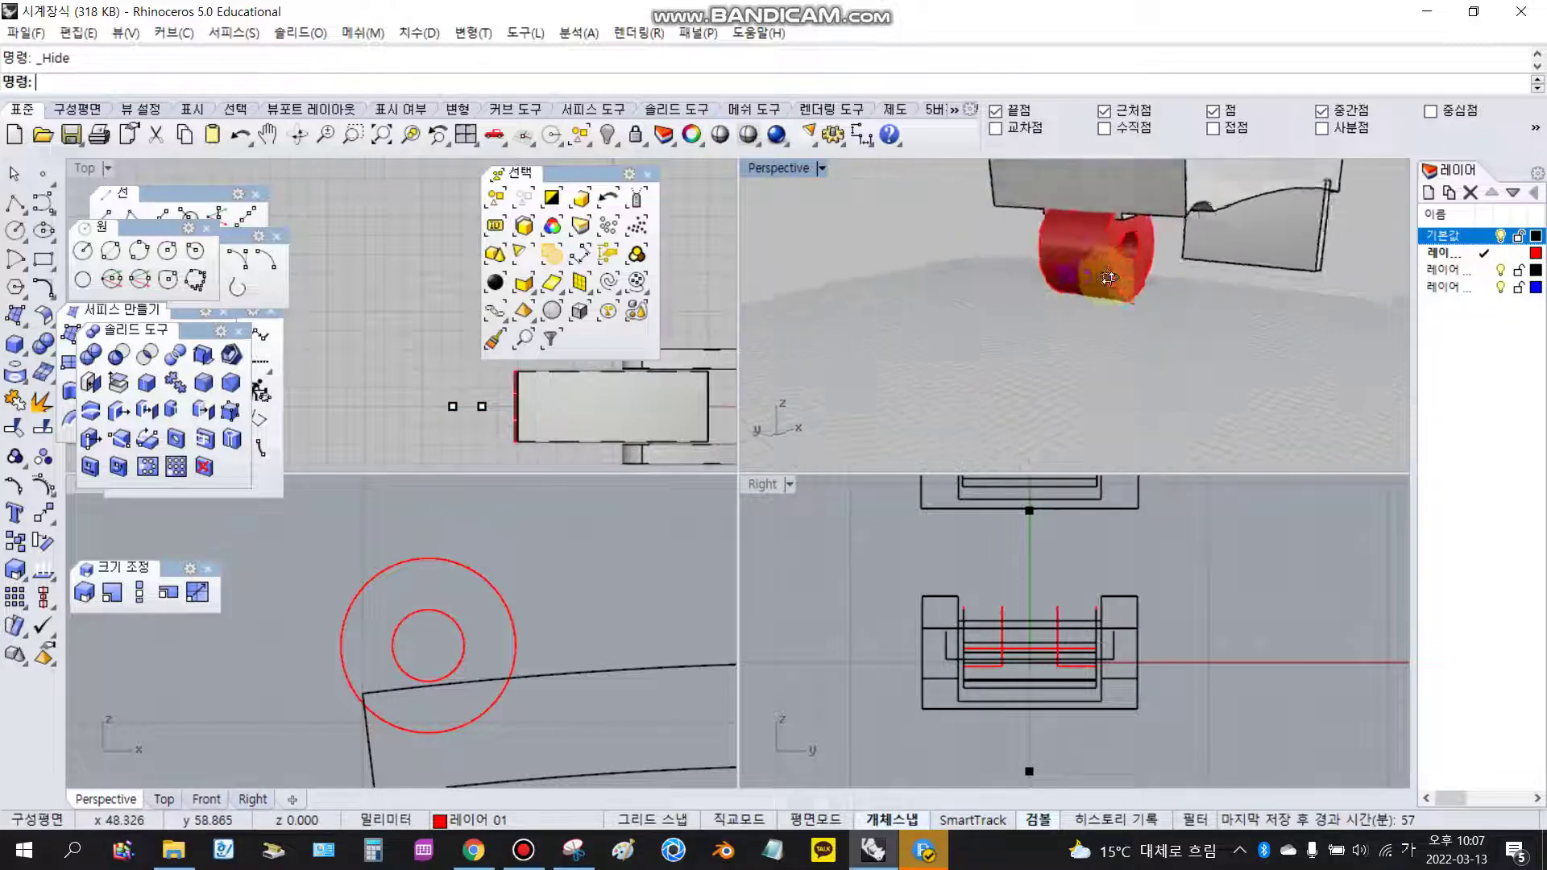
right_click_drag(1194, 229, 1086, 406)
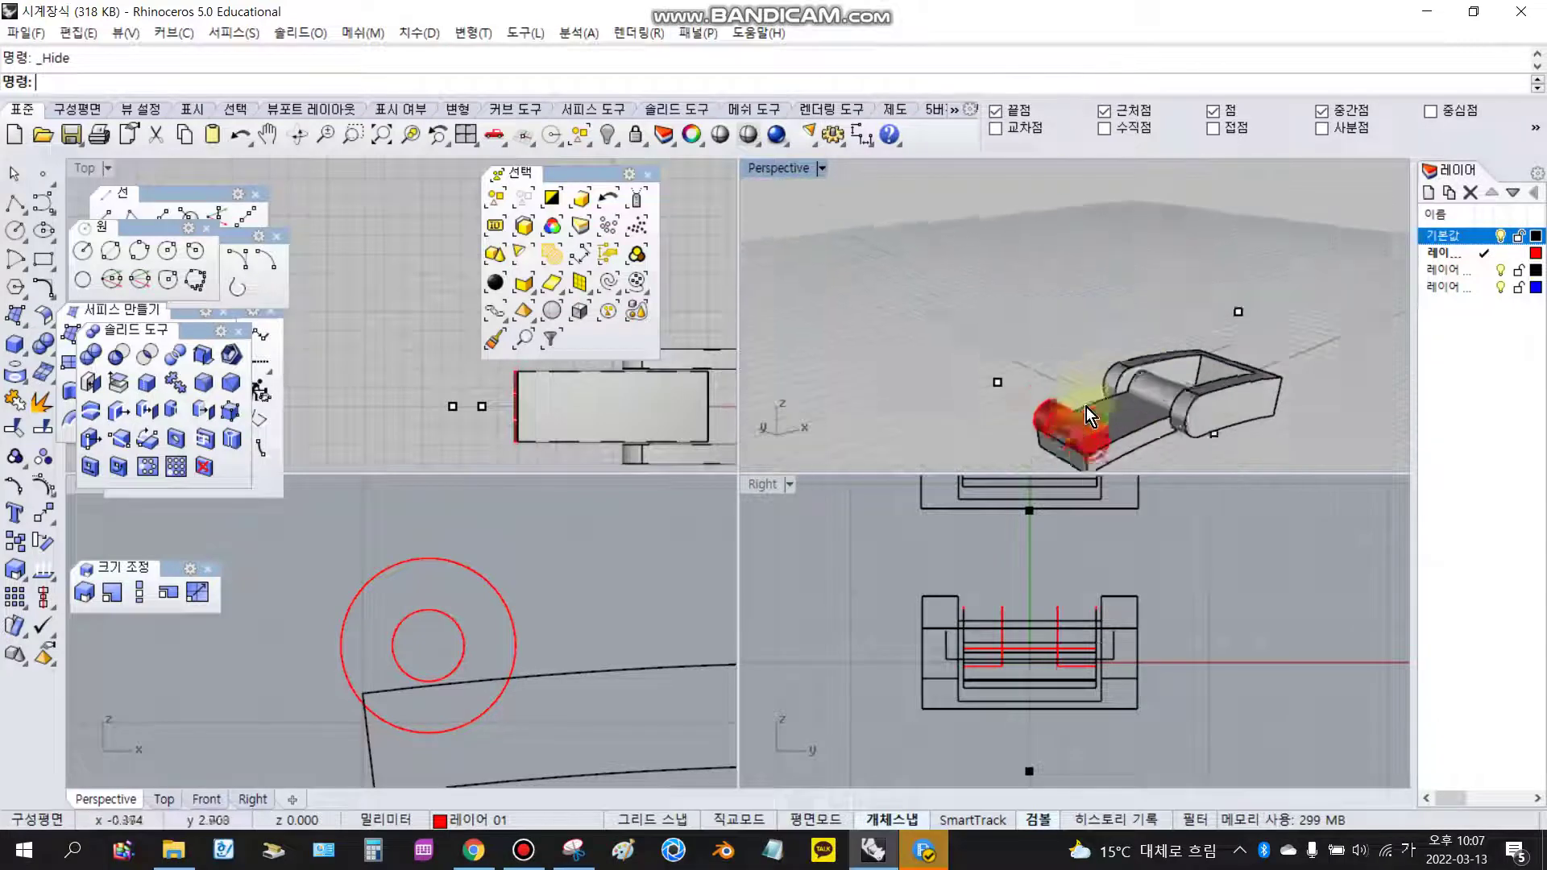
scroll(1086, 408, "up", 7)
scroll(1158, 400, "down", 4)
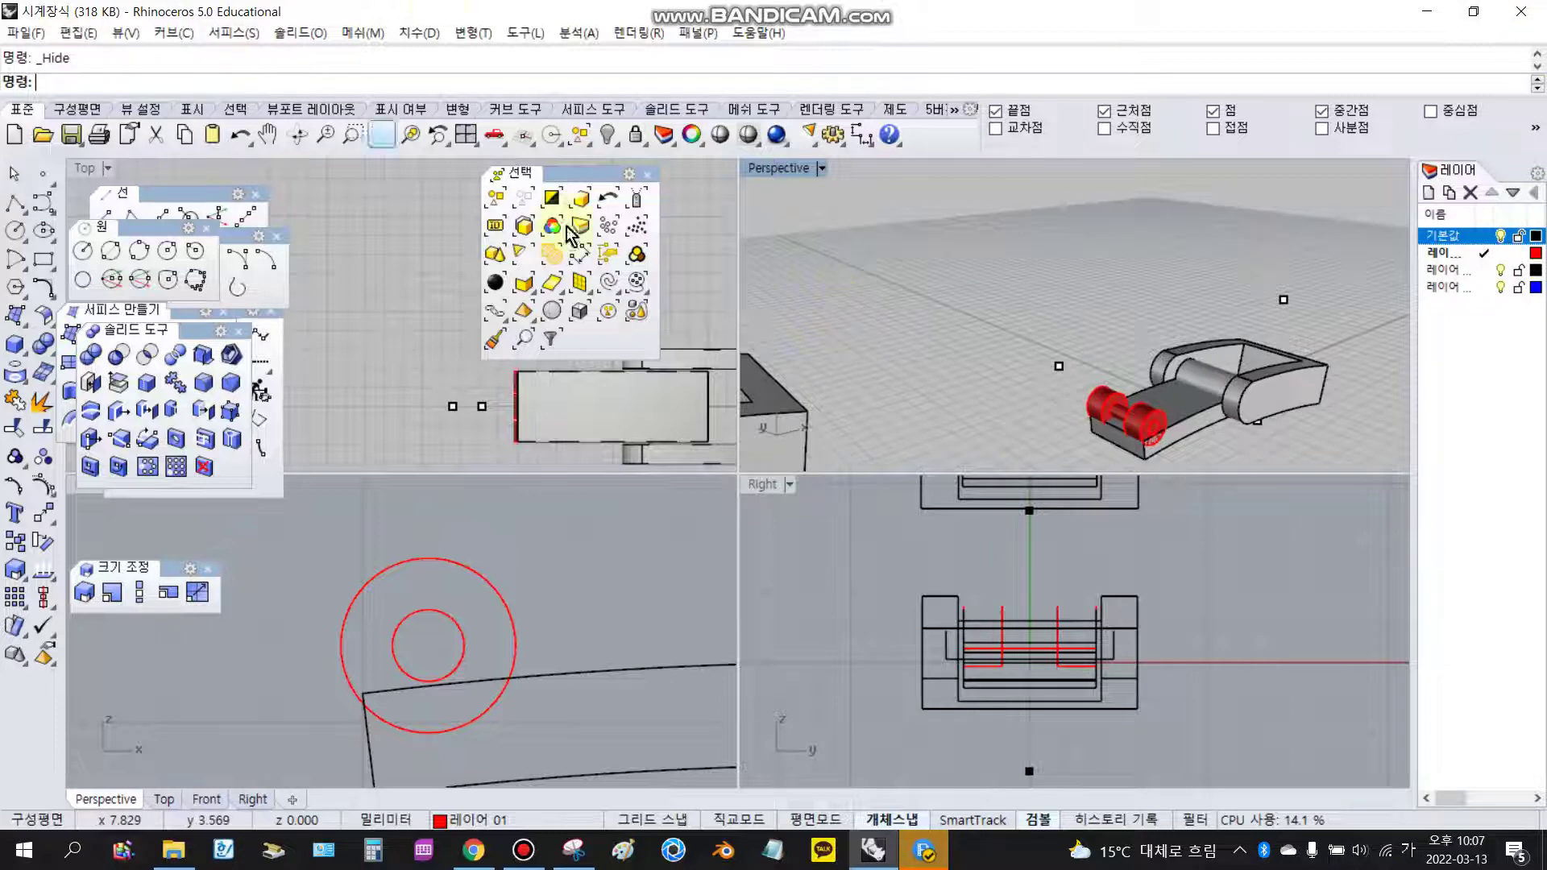
scroll(1128, 398, "up", 3)
scroll(1128, 395, "up", 1)
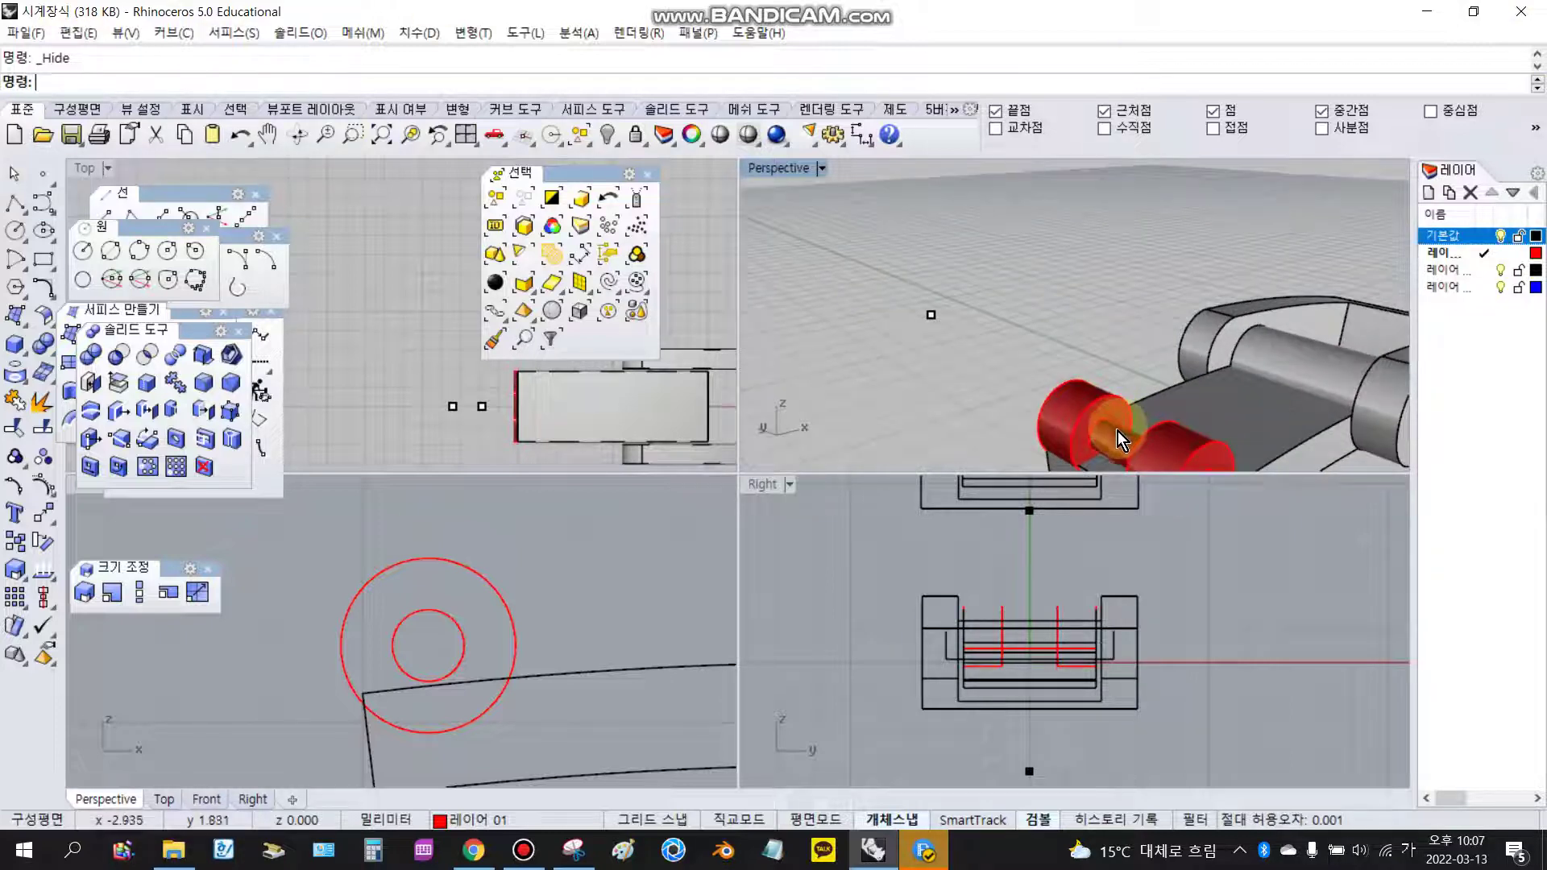
left_click(1118, 432)
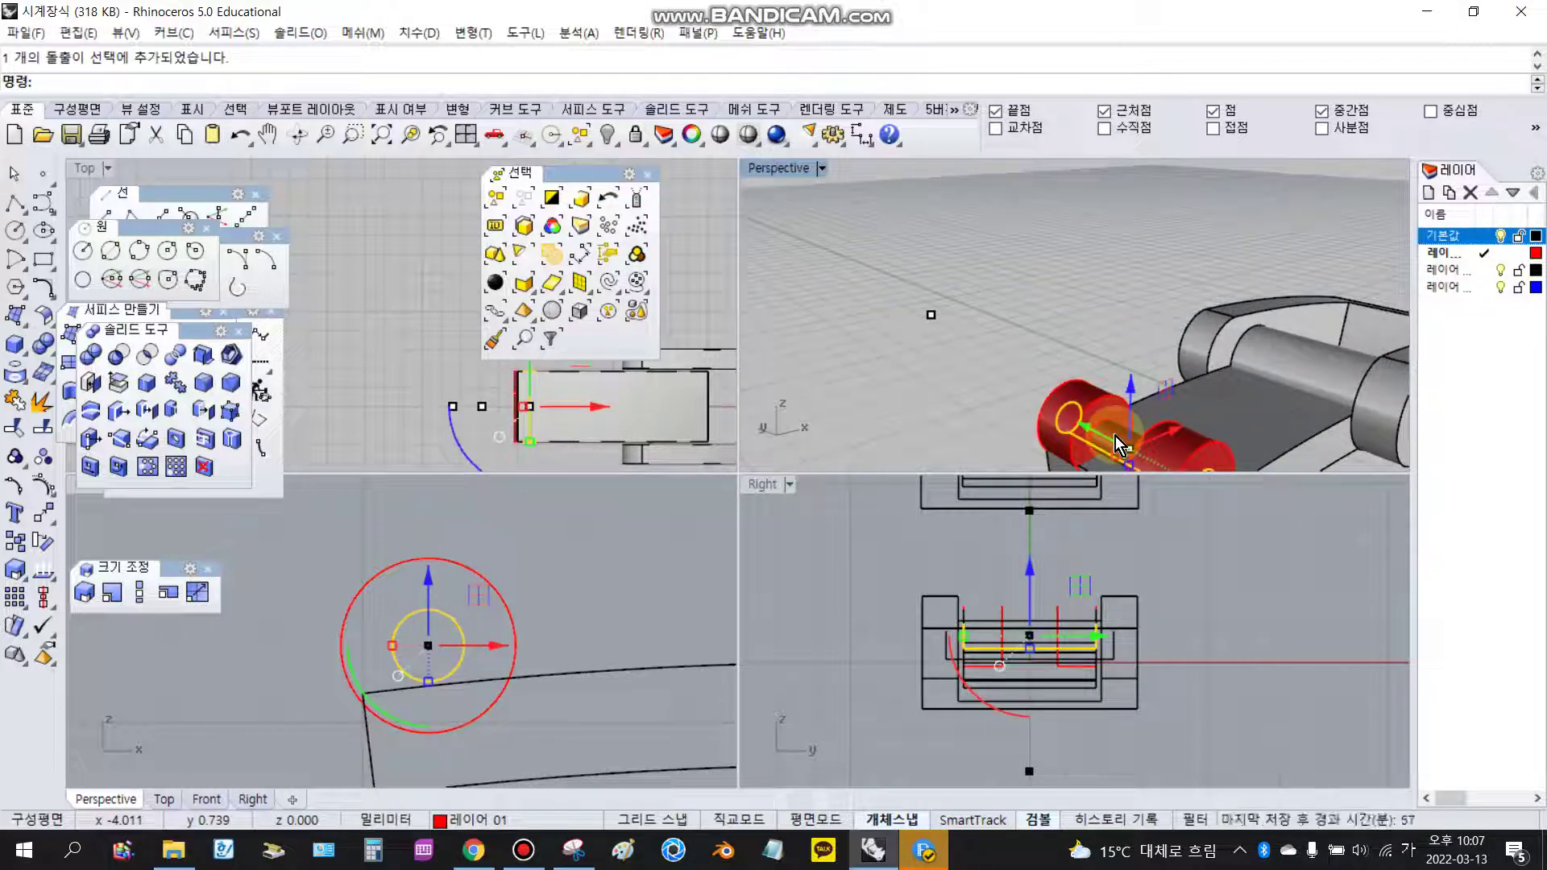
key("Delete")
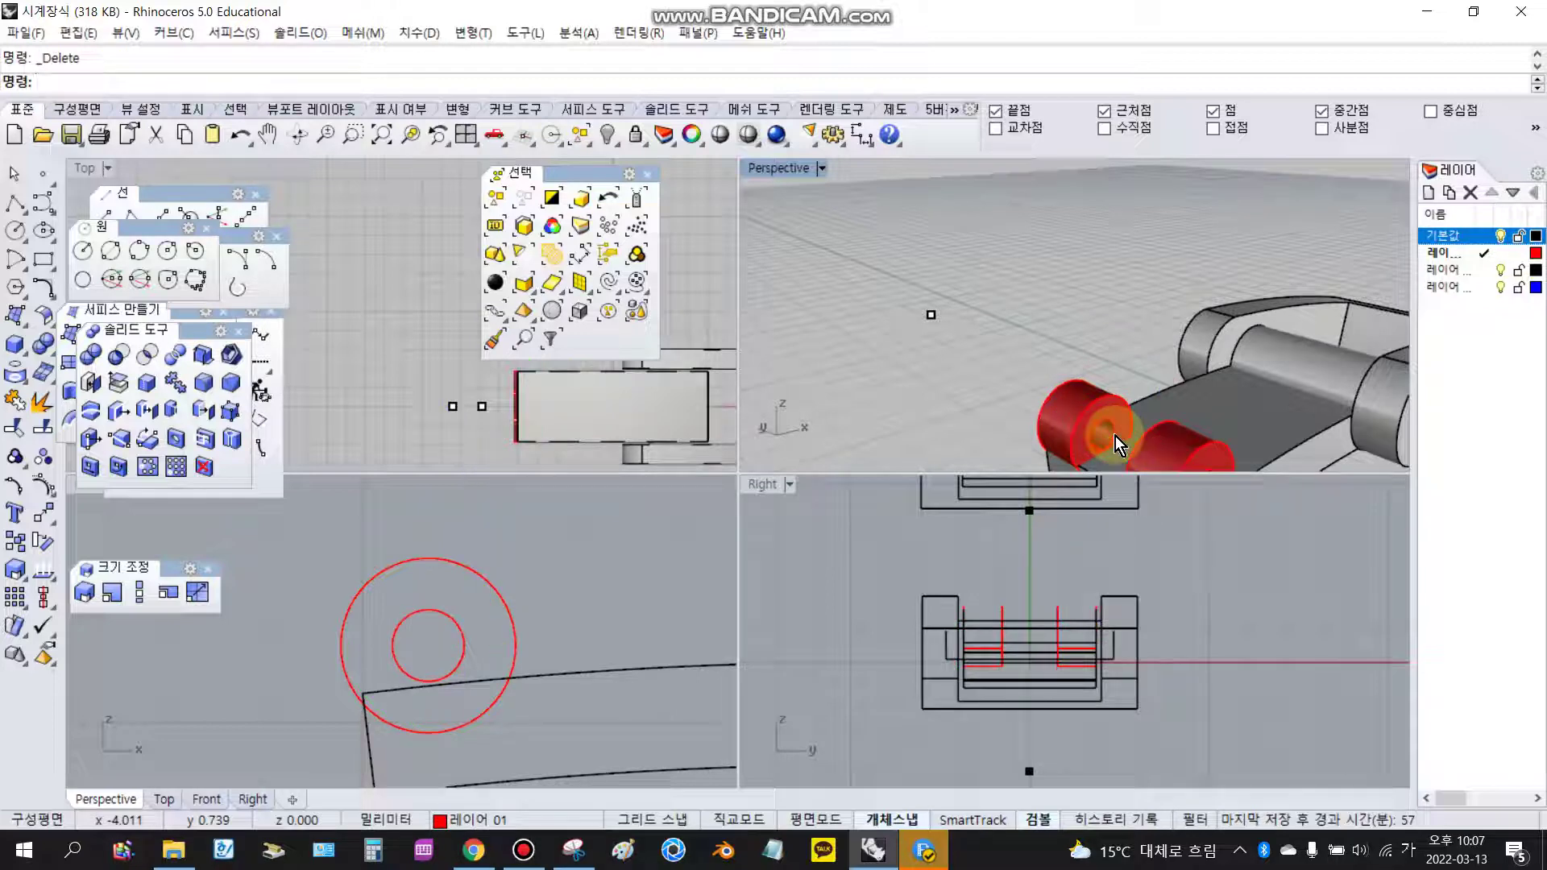
scroll(1052, 311, "down", 3)
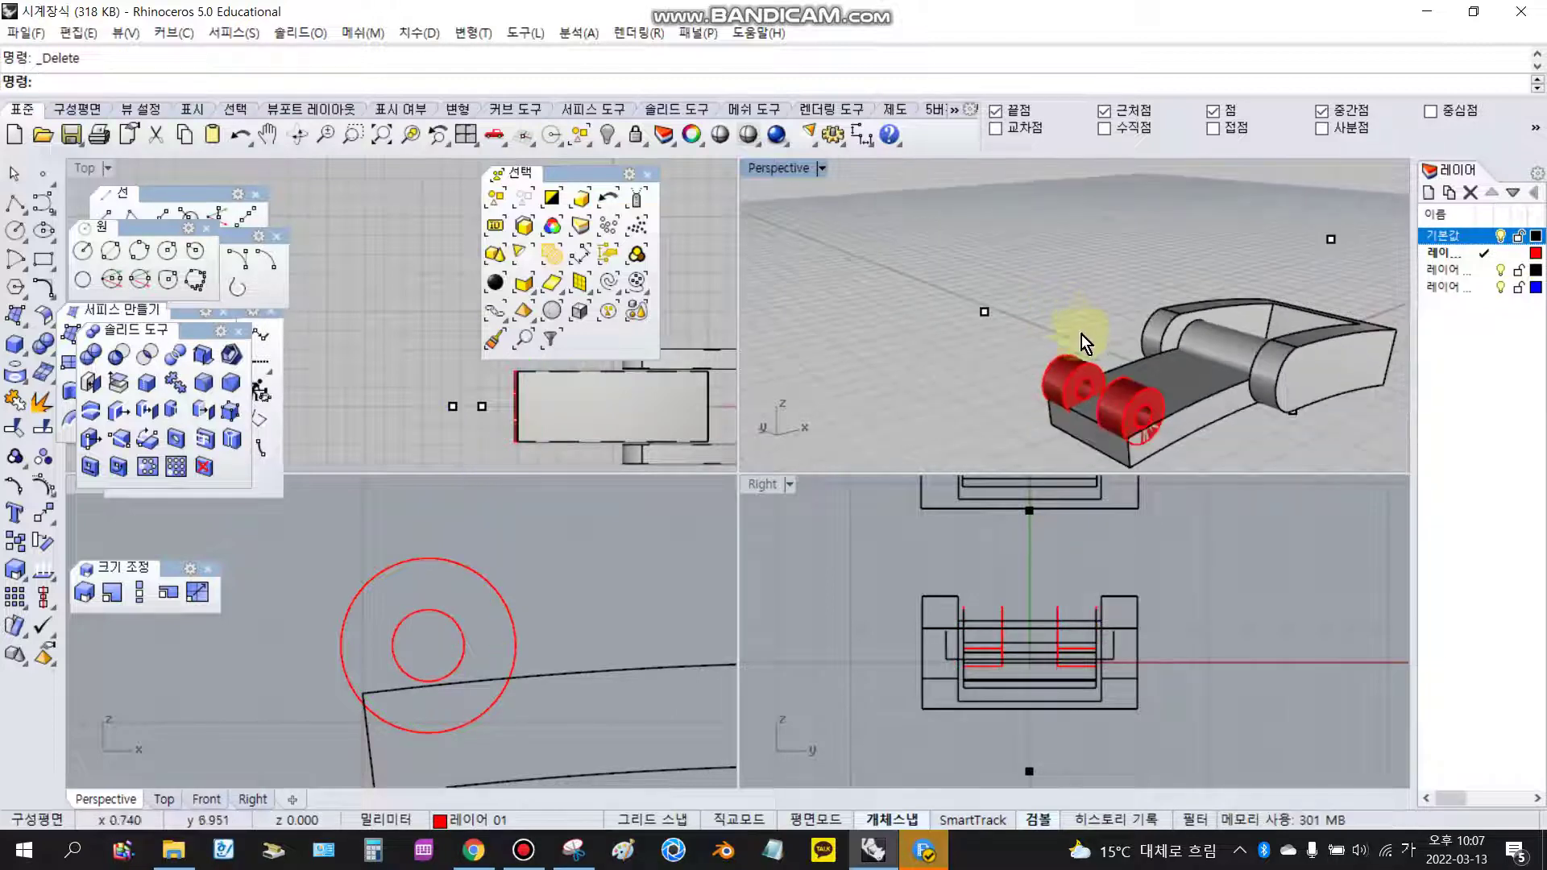
Change the lower link and its red hinge barrels to the 기본값 layer.
right_click_drag(1240, 379, 1138, 376)
left_click(1076, 403)
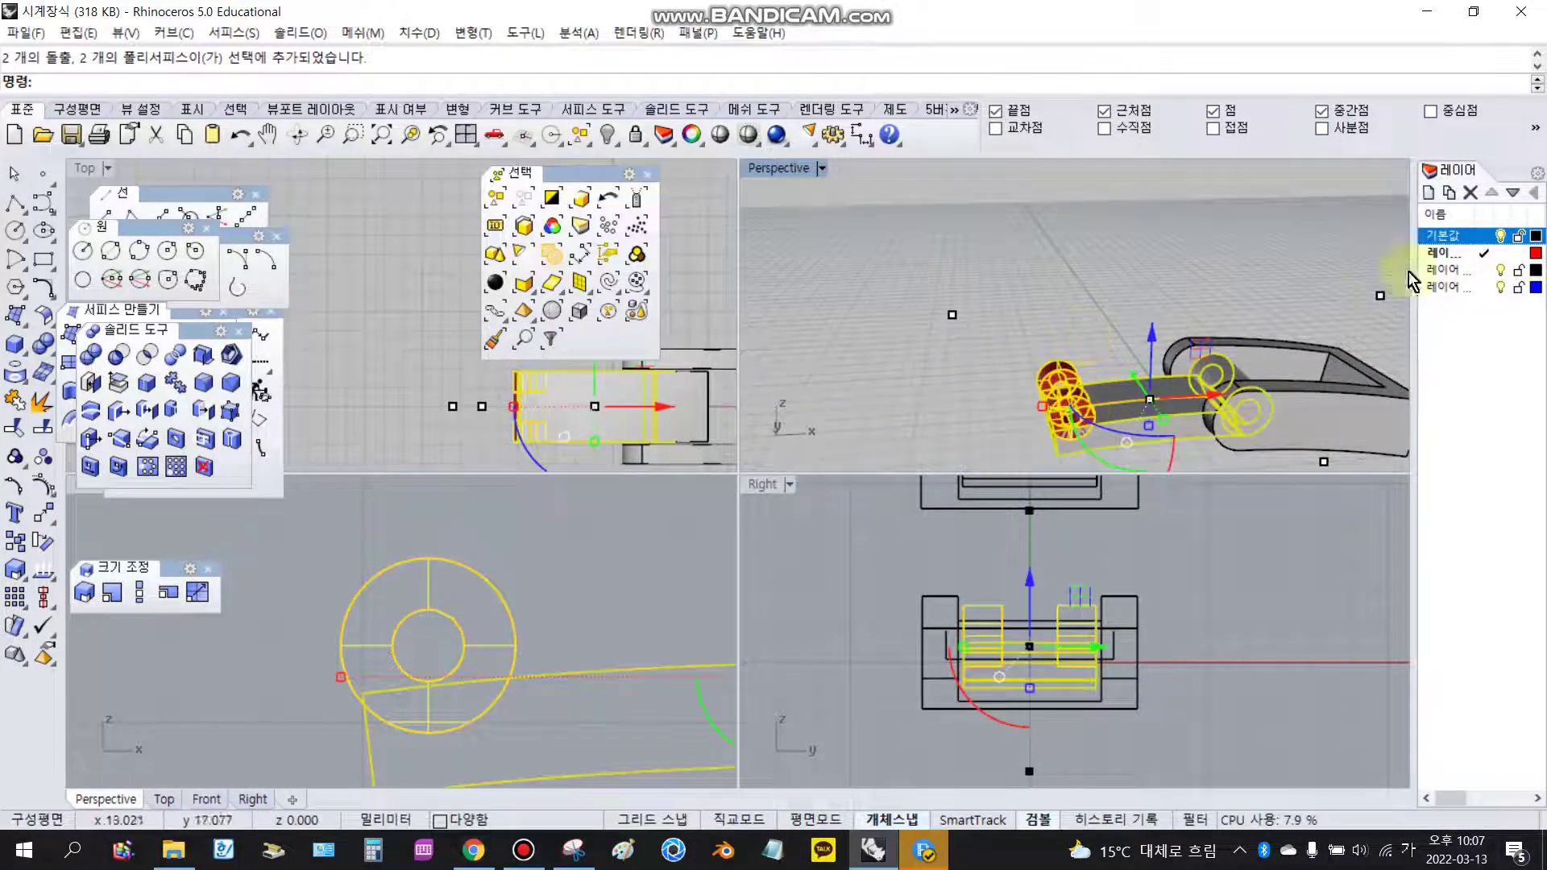
right_click(1464, 249)
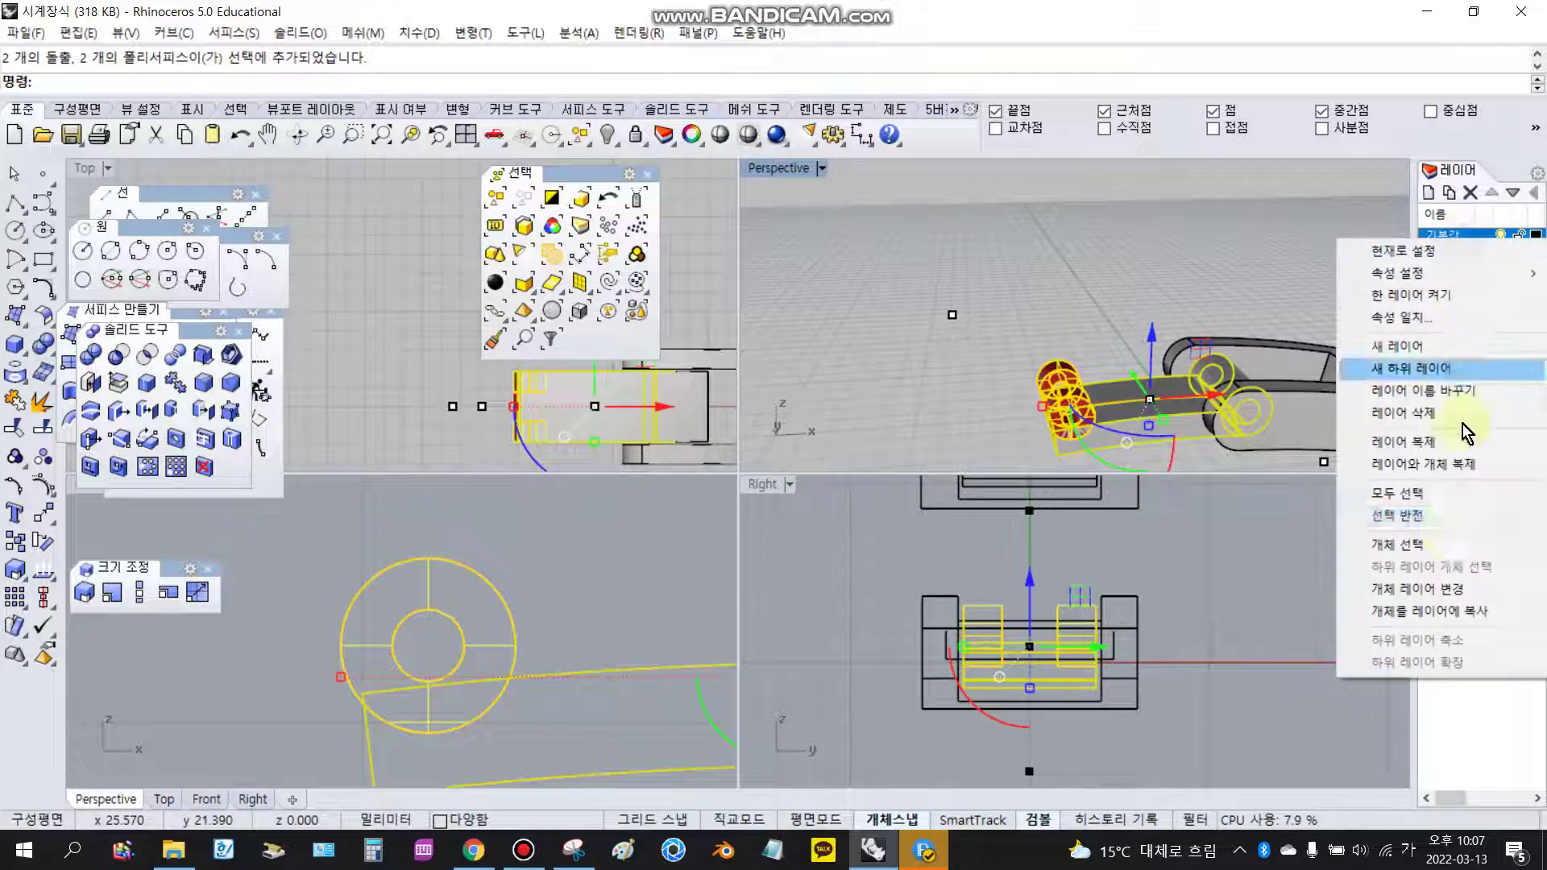
left_click(1442, 590)
Move the frame link at the far end of the lower link away from it along the x-axis.
right_click_drag(1115, 395, 1229, 385)
left_click(1128, 366)
scroll(1129, 369, "down", 6)
left_click(1228, 387)
left_click_drag(1261, 358, 1373, 350)
left_click(1153, 304)
scroll(1124, 342, "down", 8)
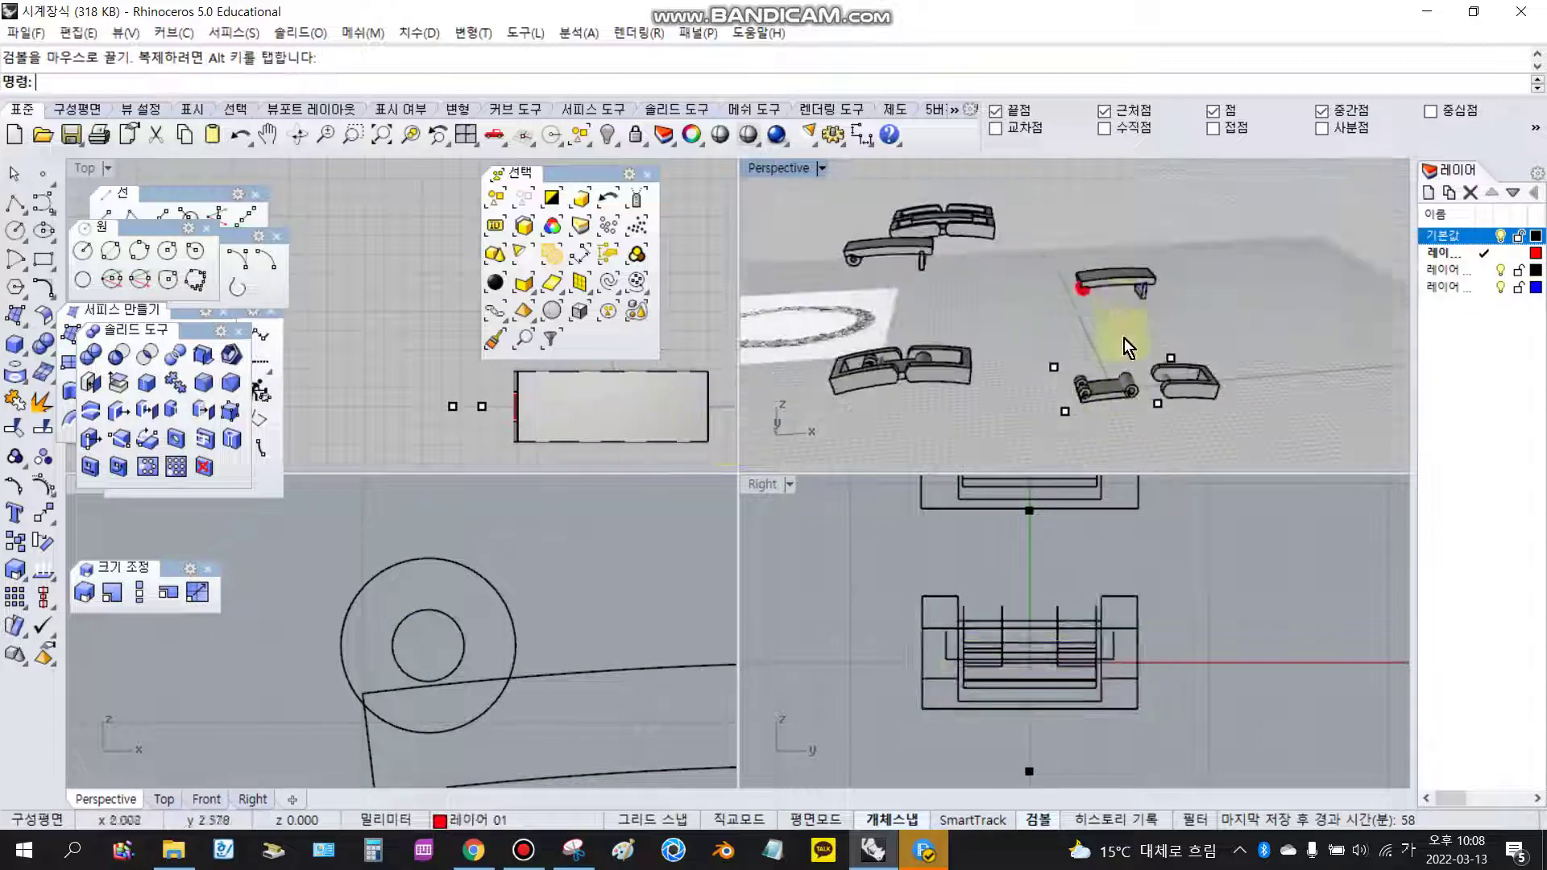
Change the raised cover link and its red barrel to the 기본값 layer.
left_click(1110, 285)
right_click(1458, 246)
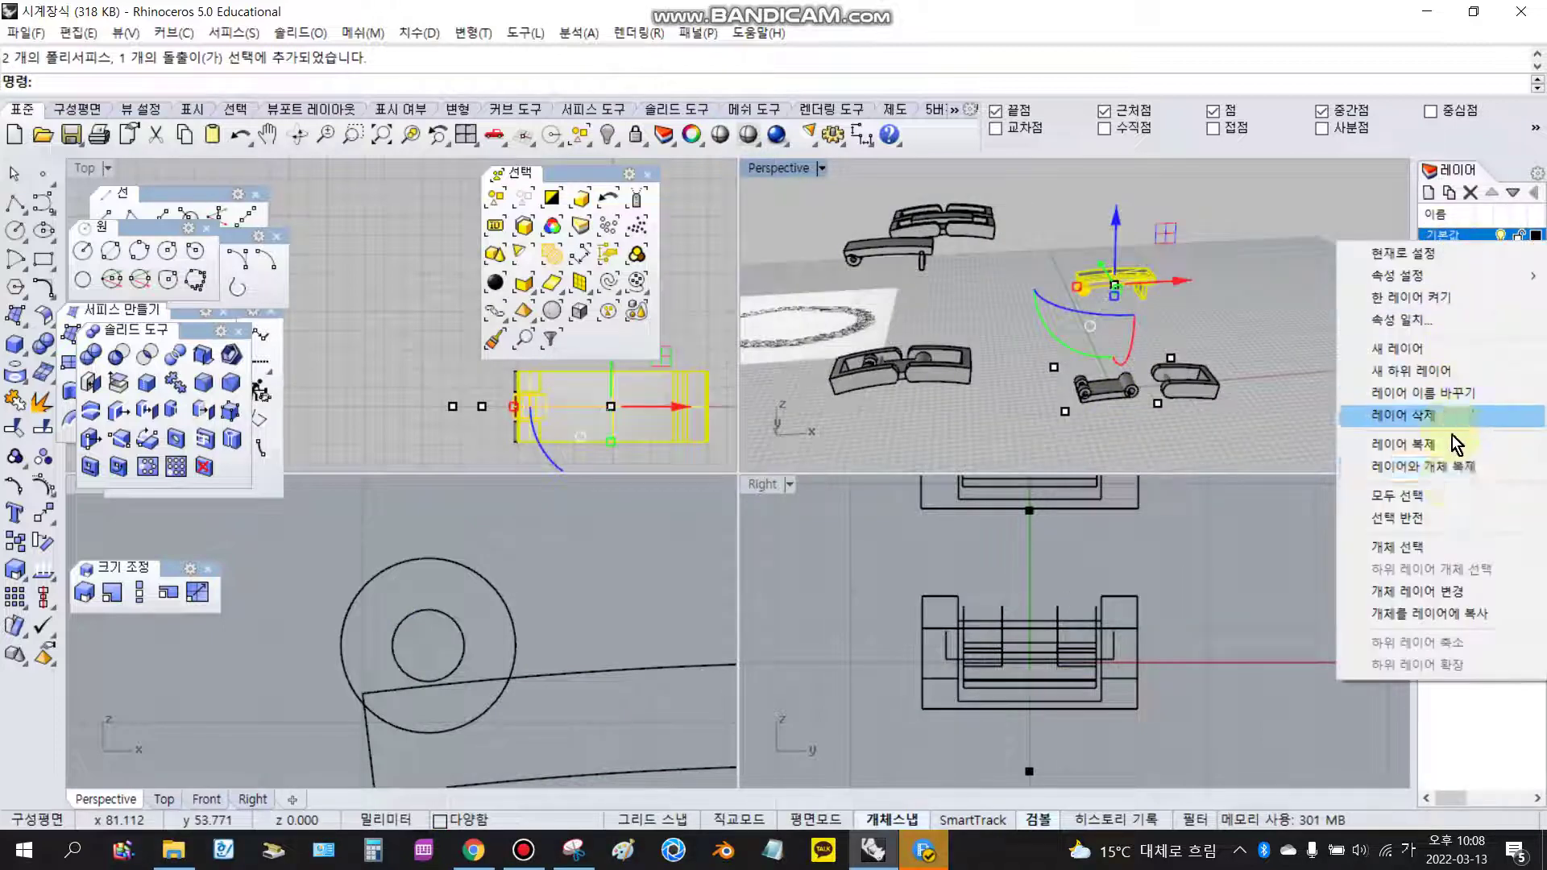
left_click(1430, 588)
Lower the cover link toward the other parts and shift it sideways along the y-axis.
left_click(1132, 274)
left_click_drag(1117, 227, 1118, 296)
left_click(1222, 276)
scroll(1122, 385, "up", 4)
right_click_drag(1122, 385, 1172, 376)
left_click(1114, 326)
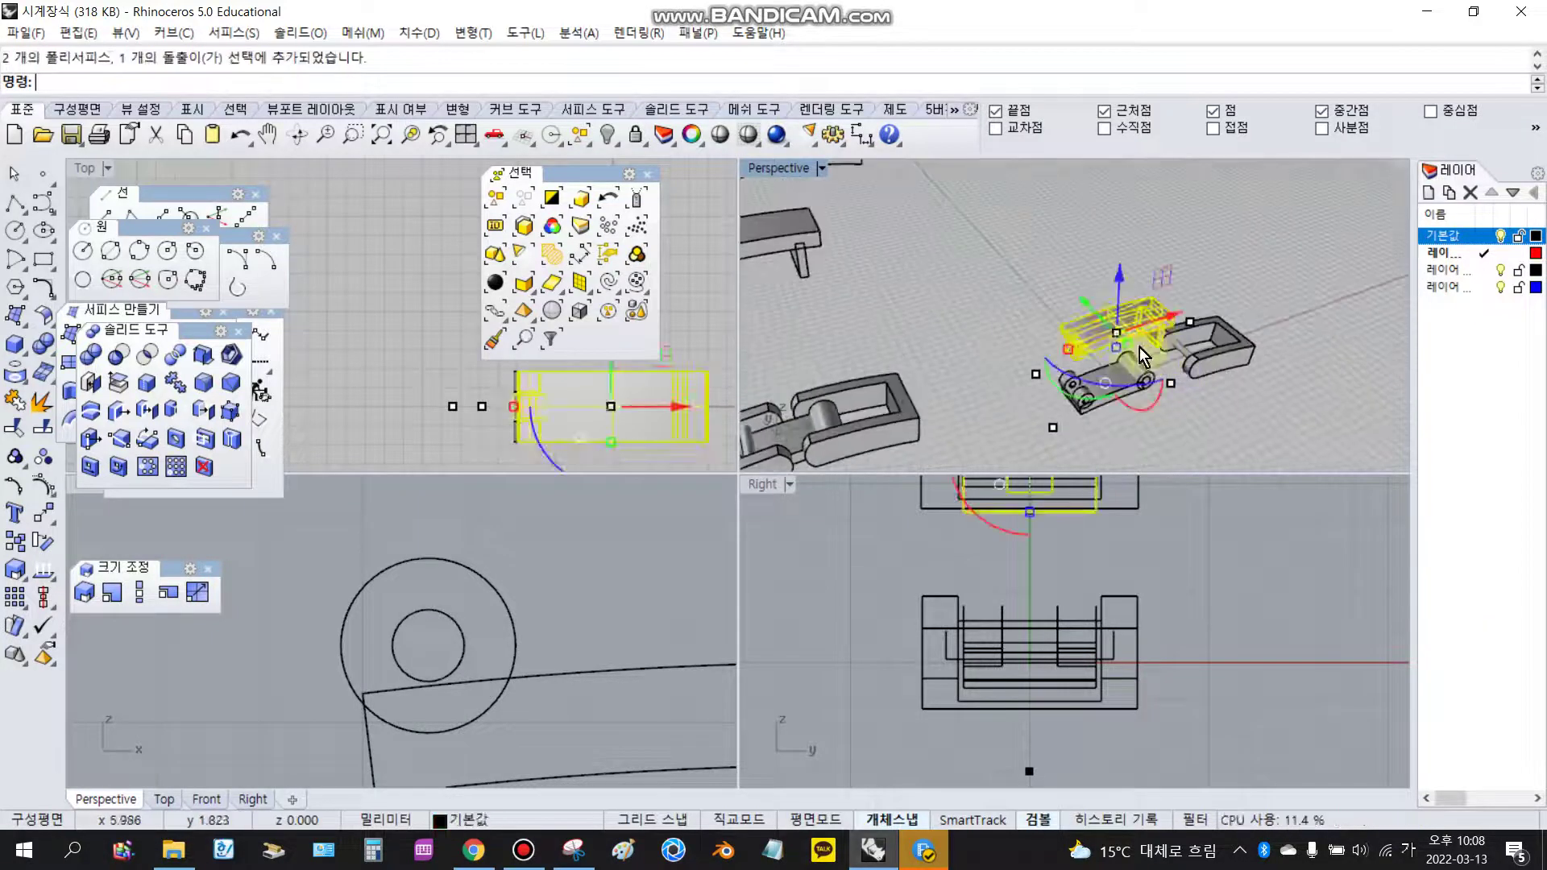
mouse_move(1081, 288)
left_mouse_down()
mouse_move(1024, 228)
mouse_move(1061, 232)
mouse_move(1060, 288)
left_mouse_up()
left_click(1108, 300)
scroll(1100, 305, "down", 4)
scroll(1117, 322, "up", 4)
right_click_drag(1119, 322, 1050, 327)
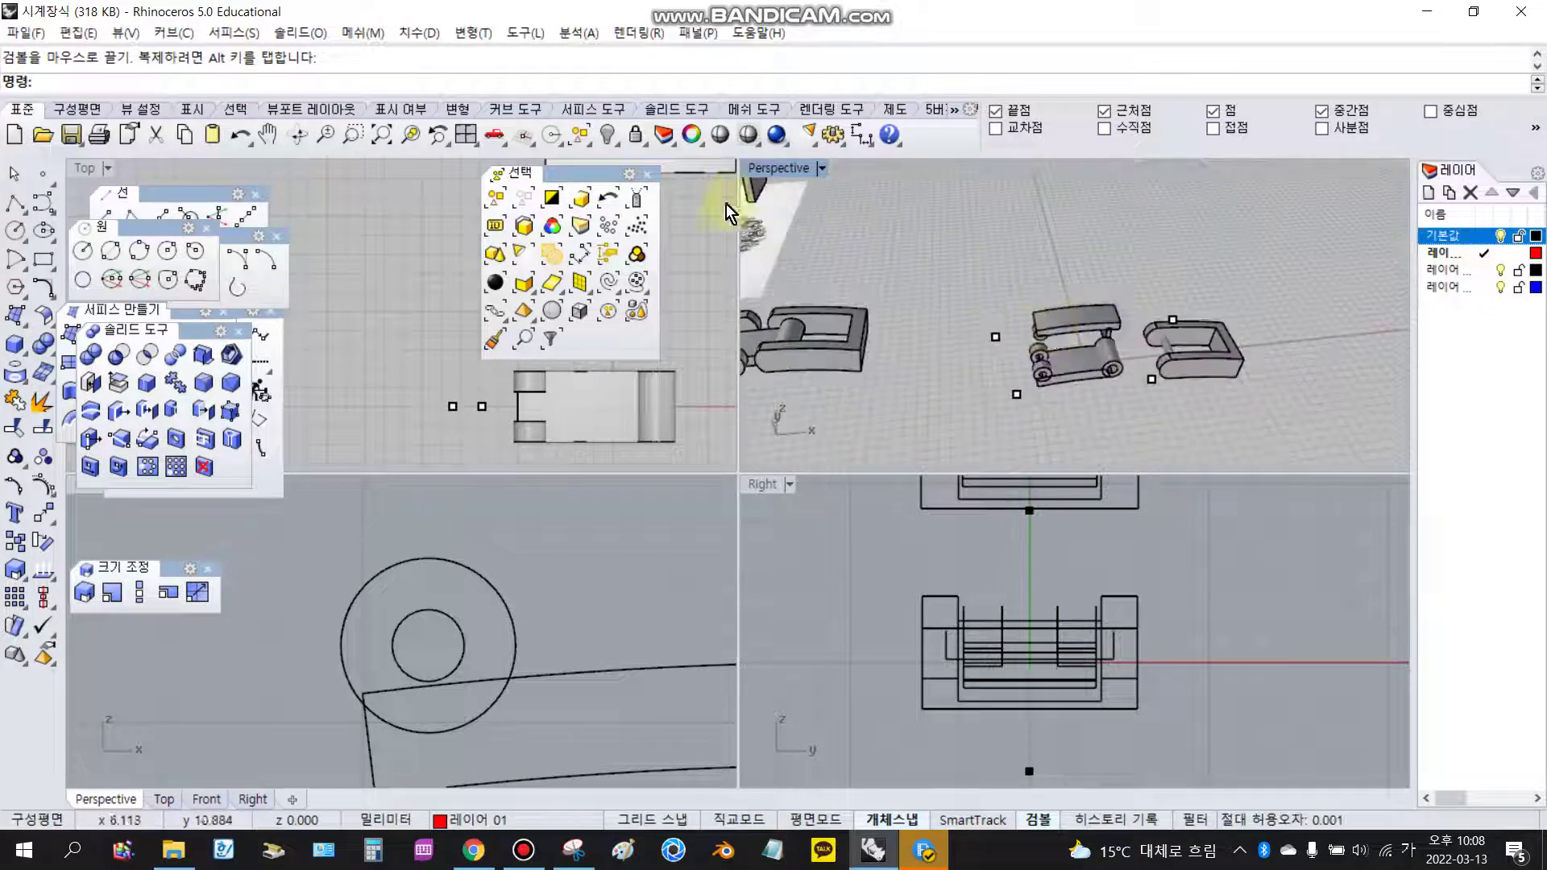
Show all hidden objects and lower the raised frame link to the level of the lower link.
right_click(610, 135)
left_click(1025, 225)
left_click_drag(1030, 188, 1052, 398)
left_click(962, 362)
Select all linear dimensions and hide them.
right_click_drag(964, 354, 995, 415)
left_click(1012, 308)
left_click(618, 288)
key("ctrl+h")
left_click(581, 257)
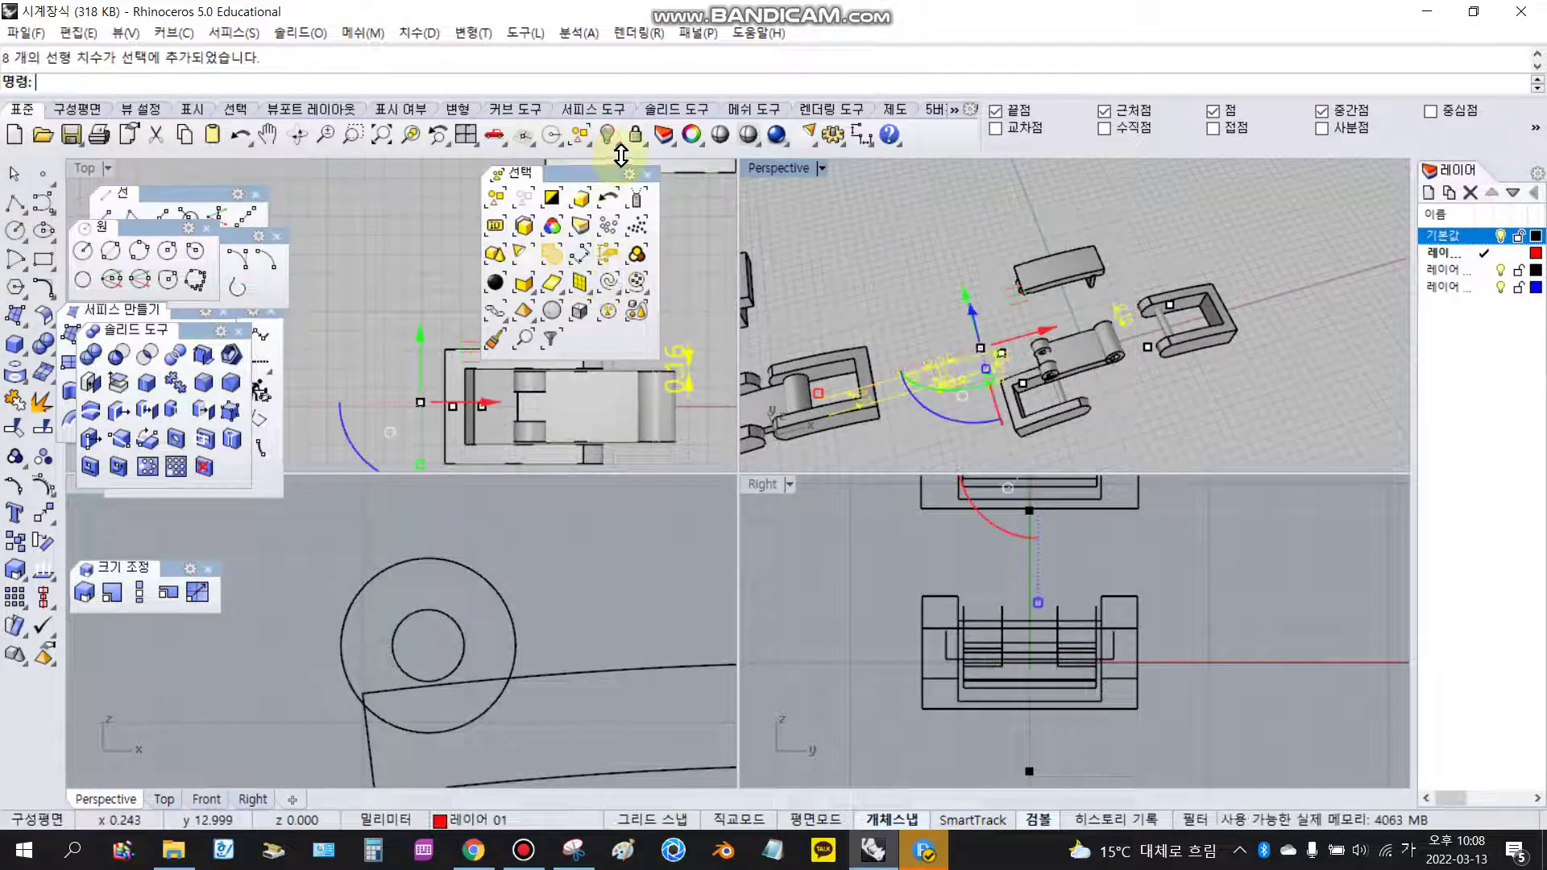
left_click(607, 135)
Move the lowered frame link sideways along the y-axis, clear of the lower link's hinge barrels.
right_click_drag(1099, 352, 1122, 110)
scroll(1076, 354, "down", 4)
left_click(1071, 350)
scroll(1068, 347, "up", 4)
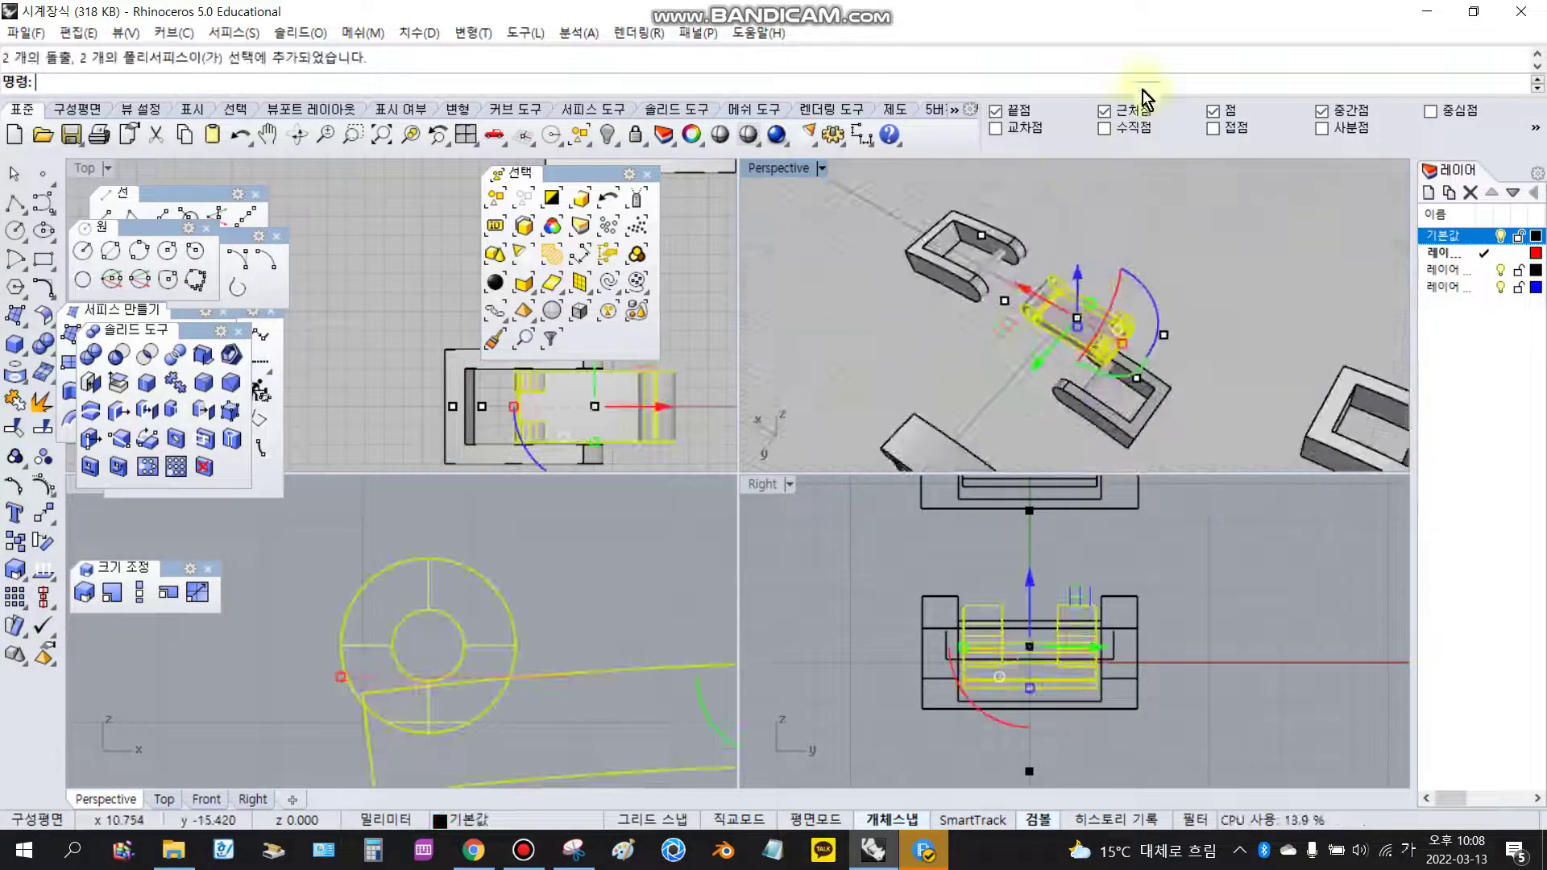
left_click(1176, 267)
double_click(768, 167)
right_click_drag(854, 338, 815, 608)
left_click(771, 534)
left_click_drag(756, 550, 701, 592)
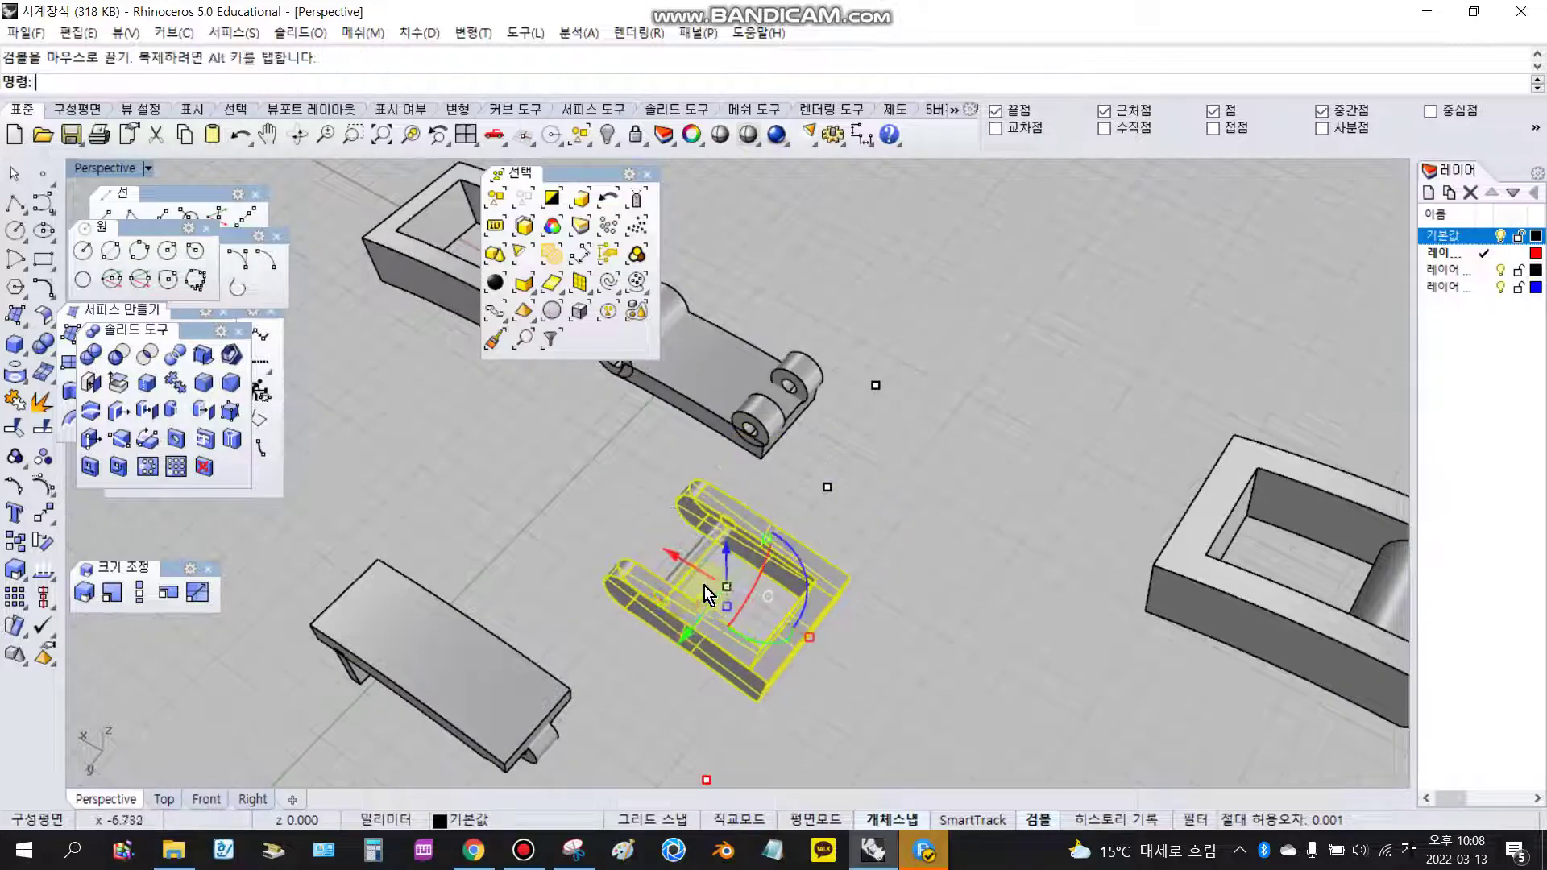
Examine the layout of the separated clasp parts beside the assembled clasps and the reference picture.
scroll(729, 590, "down", 7)
right_click_drag(810, 553, 648, 621)
right_click_drag(727, 576, 787, 745, "shift")
right_click_drag(644, 623, 439, 497)
scroll(709, 580, "down", 10)
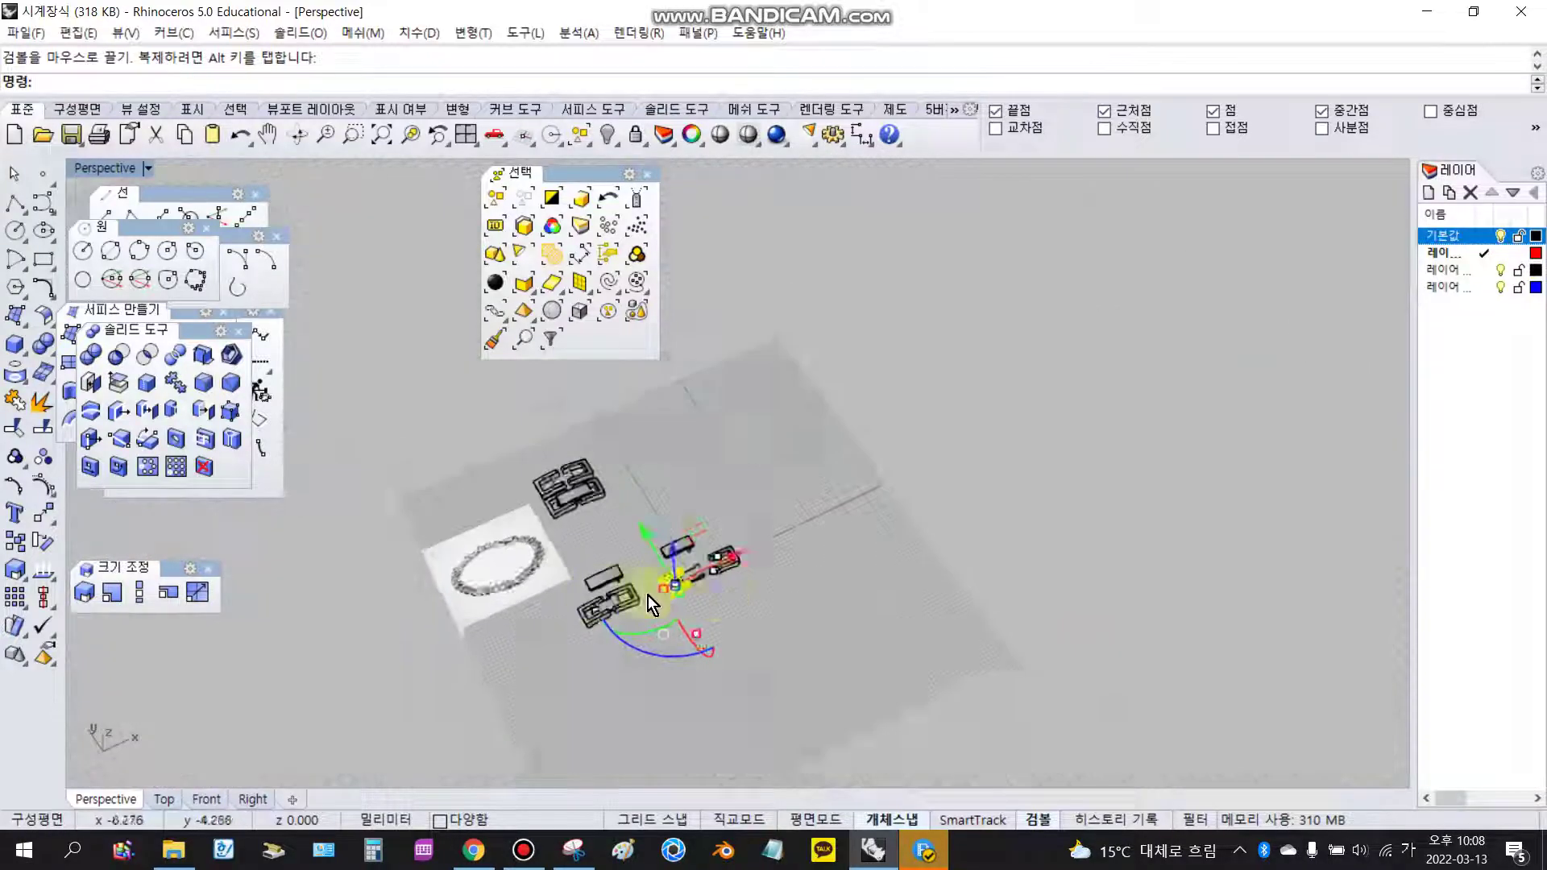
scroll(528, 564, "up", 5)
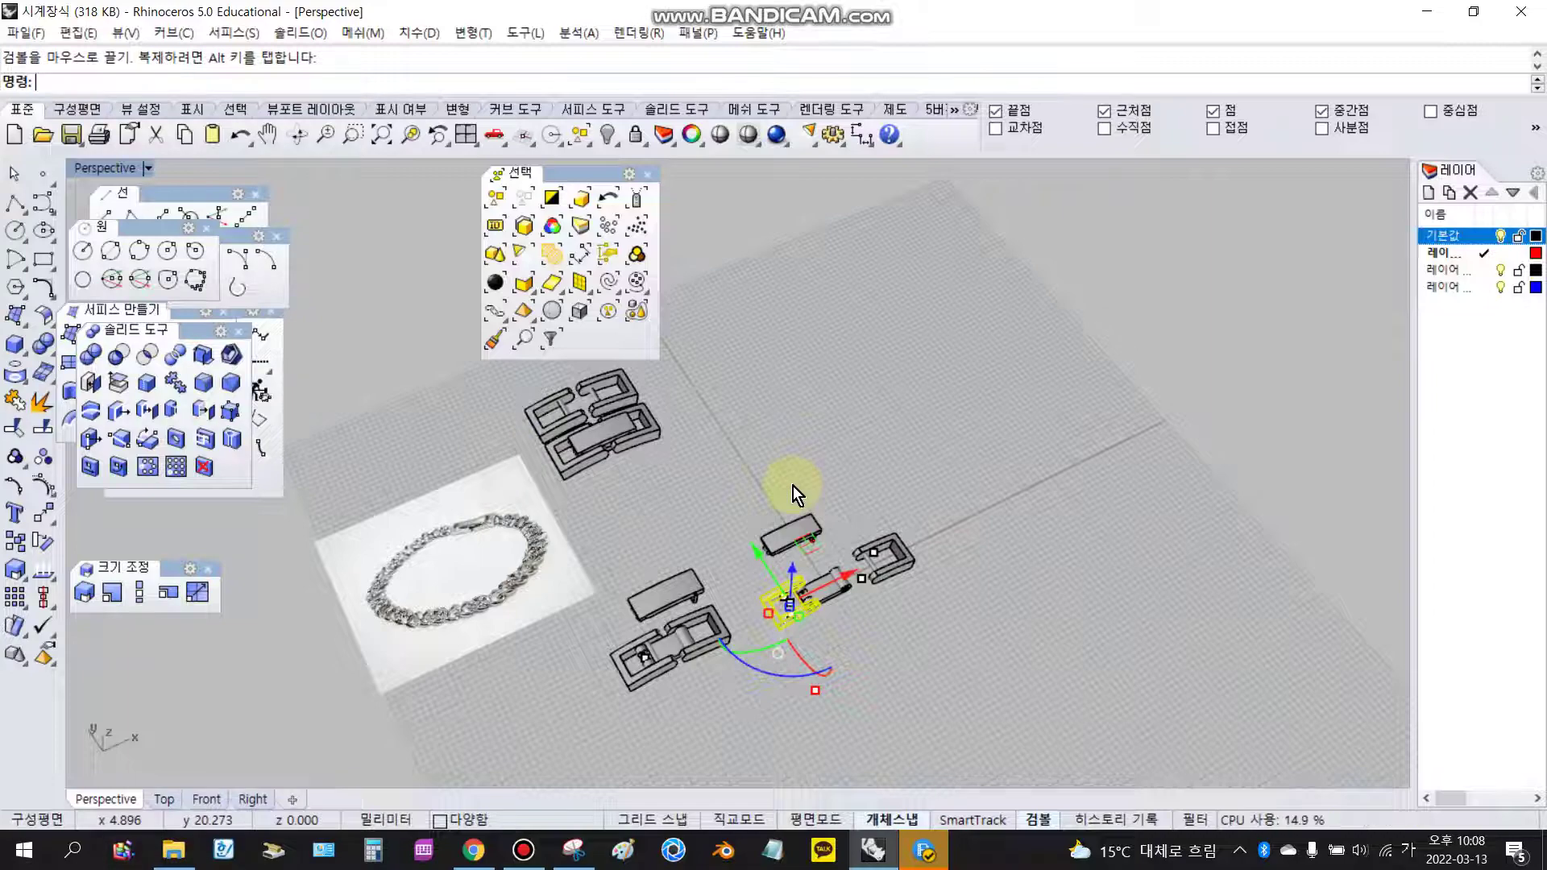
scroll(812, 517, "down", 6)
scroll(777, 561, "up", 13)
left_click(945, 390)
right_click_drag(946, 390, 1087, 427)
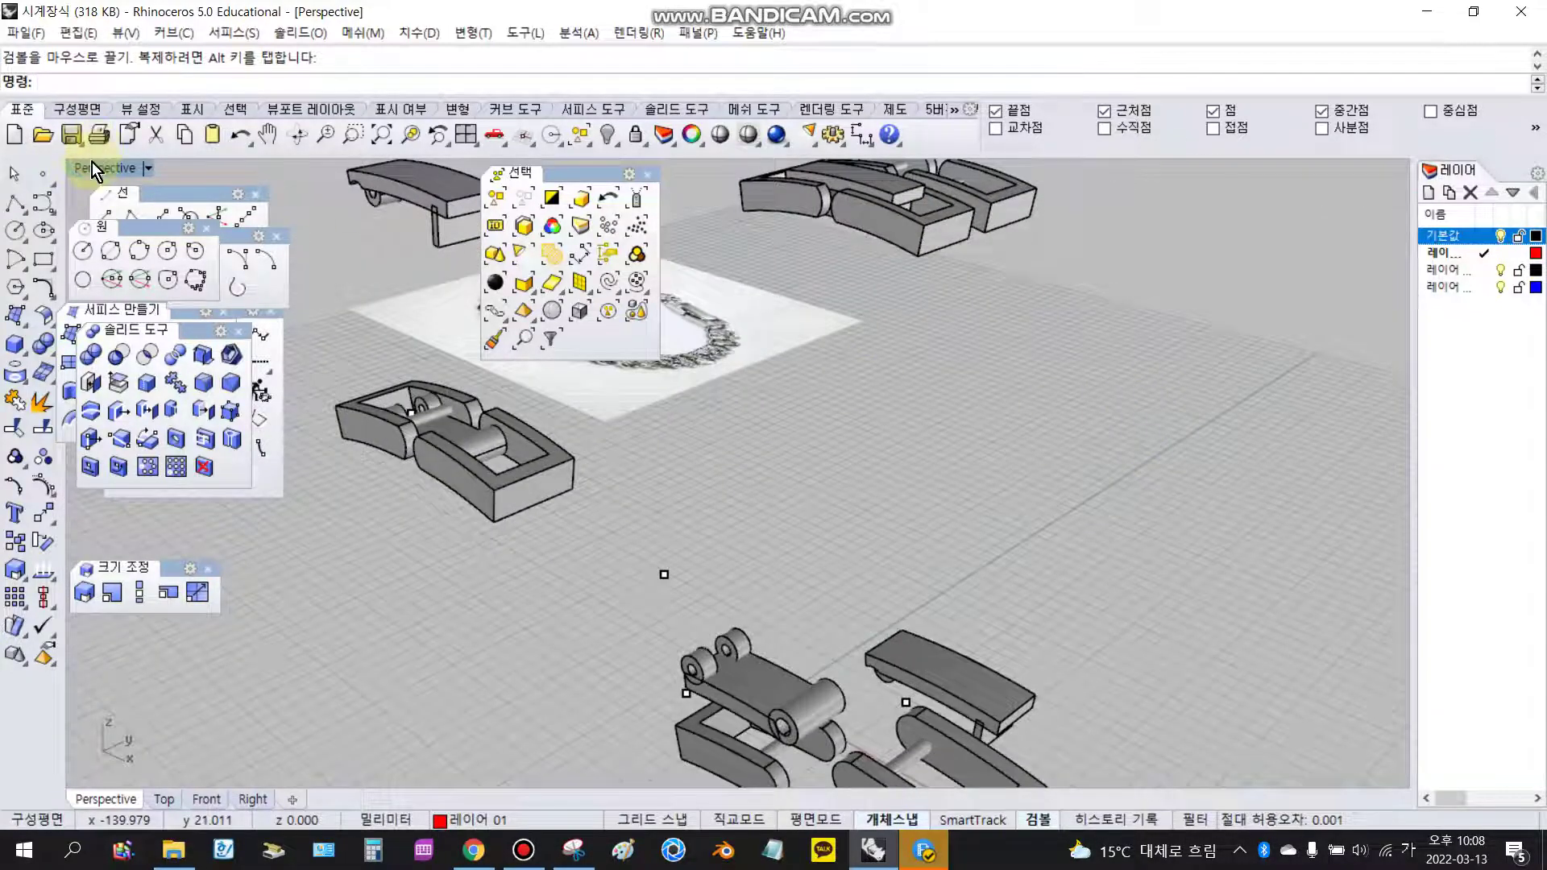
Measure the overall width of the assembled clasp's frame in a maximized Top view.
double_click(93, 167)
double_click(93, 172)
scroll(936, 520, "down", 5)
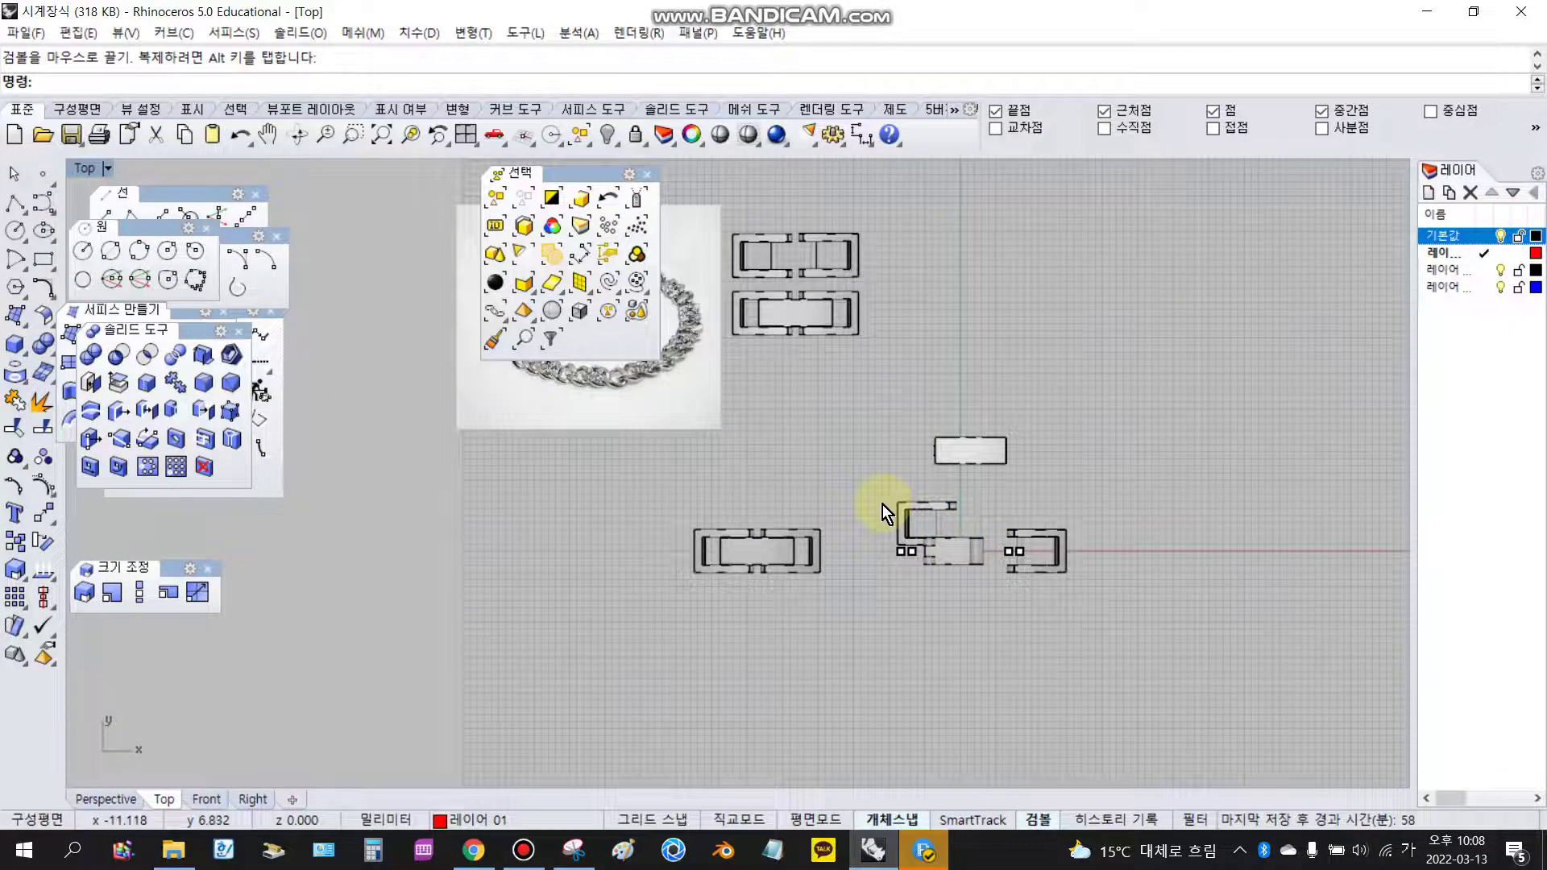
scroll(770, 556, "up", 4)
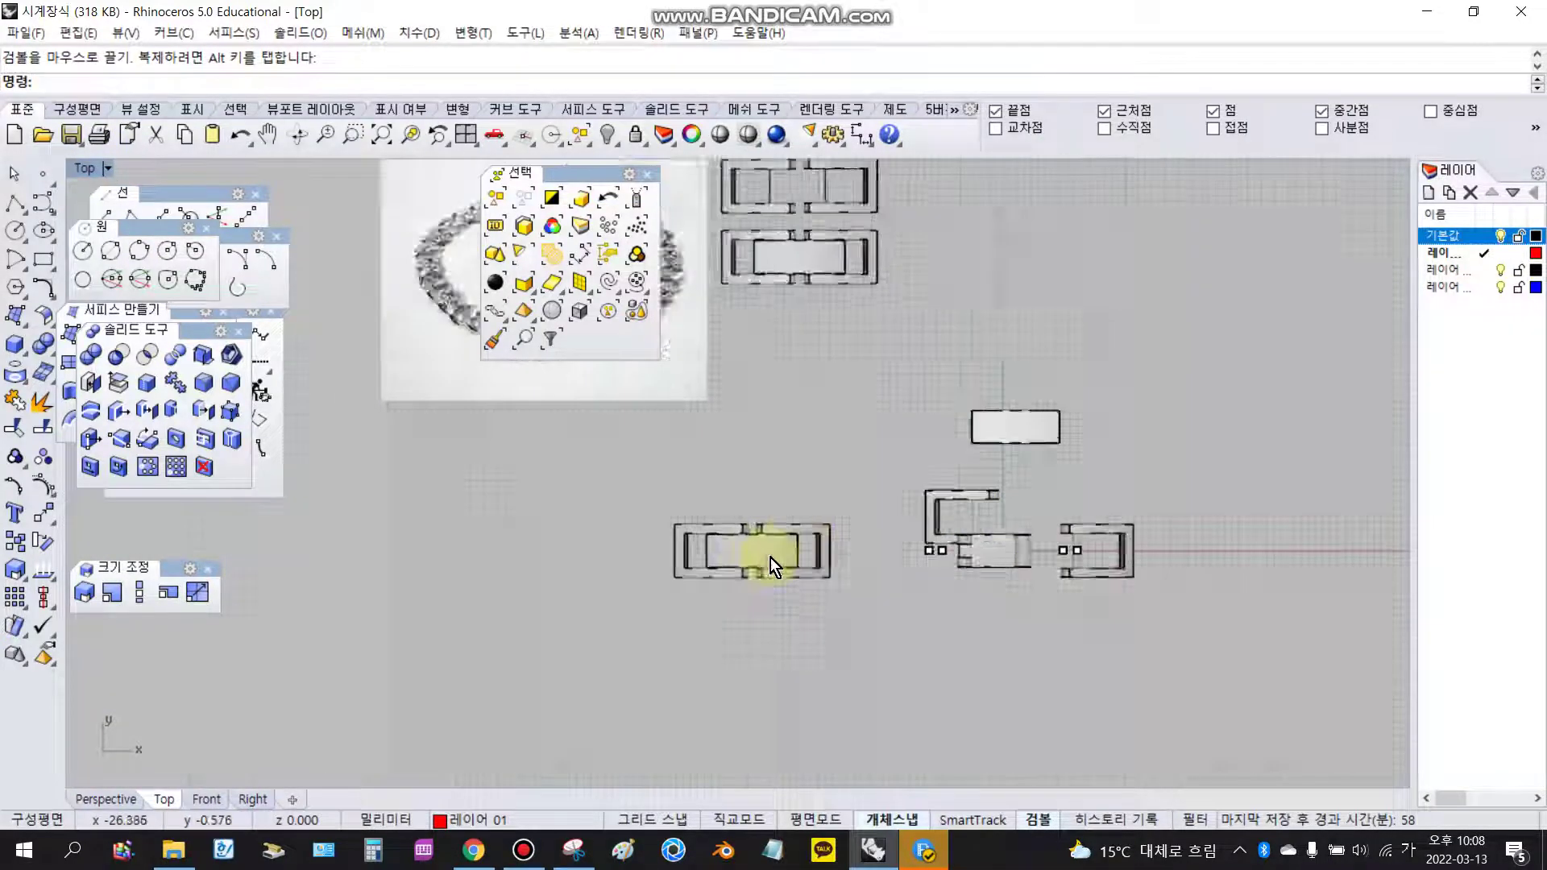
left_click(859, 139)
scroll(840, 472, "up", 3)
left_click(824, 538)
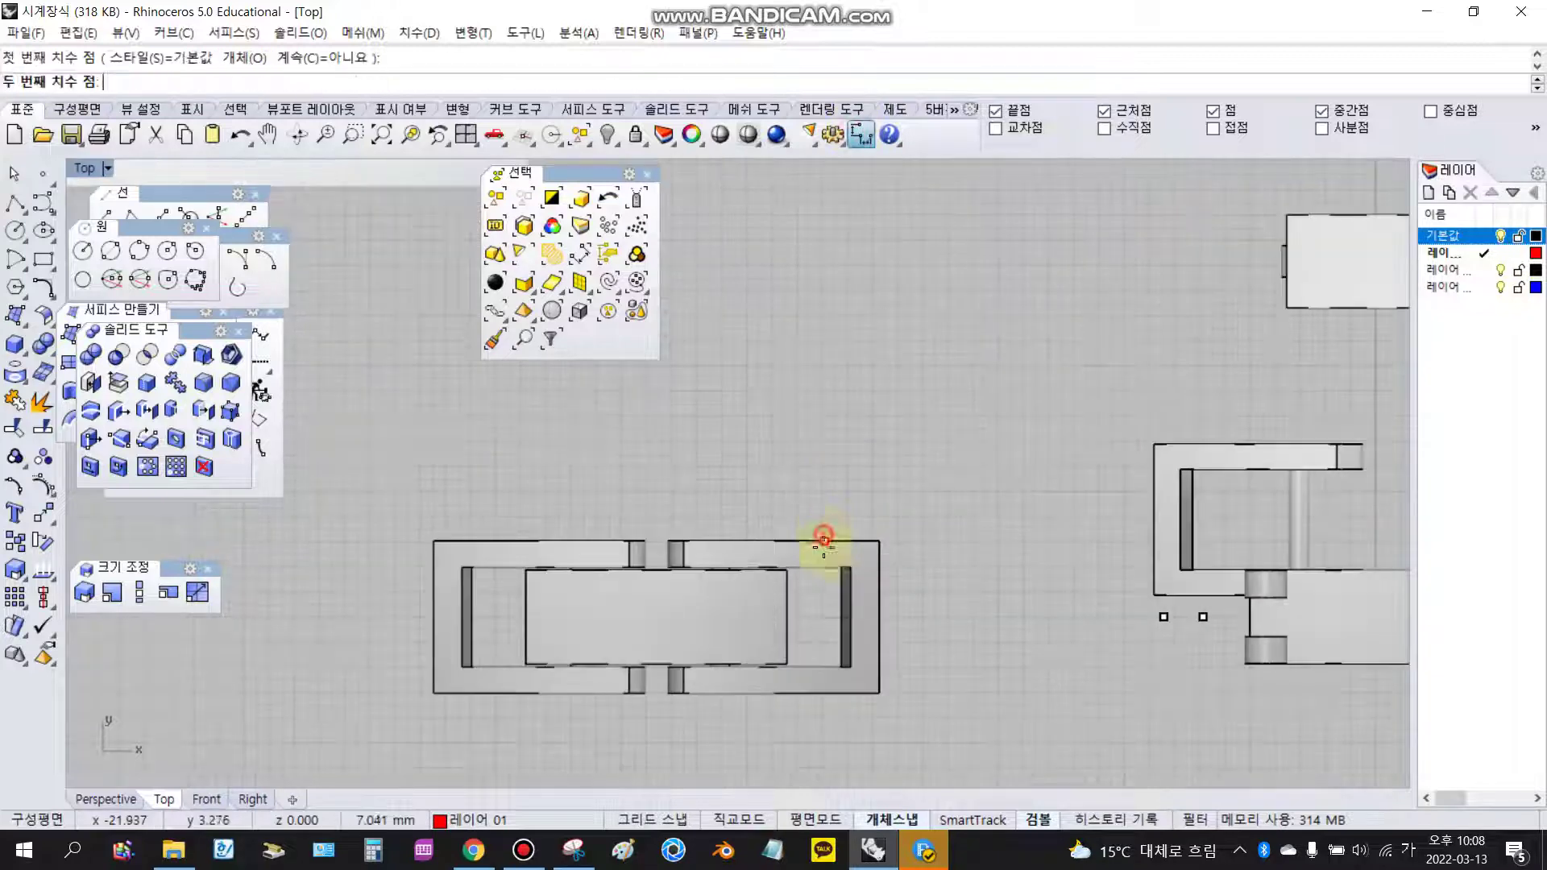
left_click(819, 707)
key("Escape")
Measure the thickness of the assembled frame's side wall without placing the dimension.
scroll(851, 574, "up", 8)
right_click(823, 555)
scroll(821, 560, "up", 2)
left_click(829, 558)
left_click(825, 483)
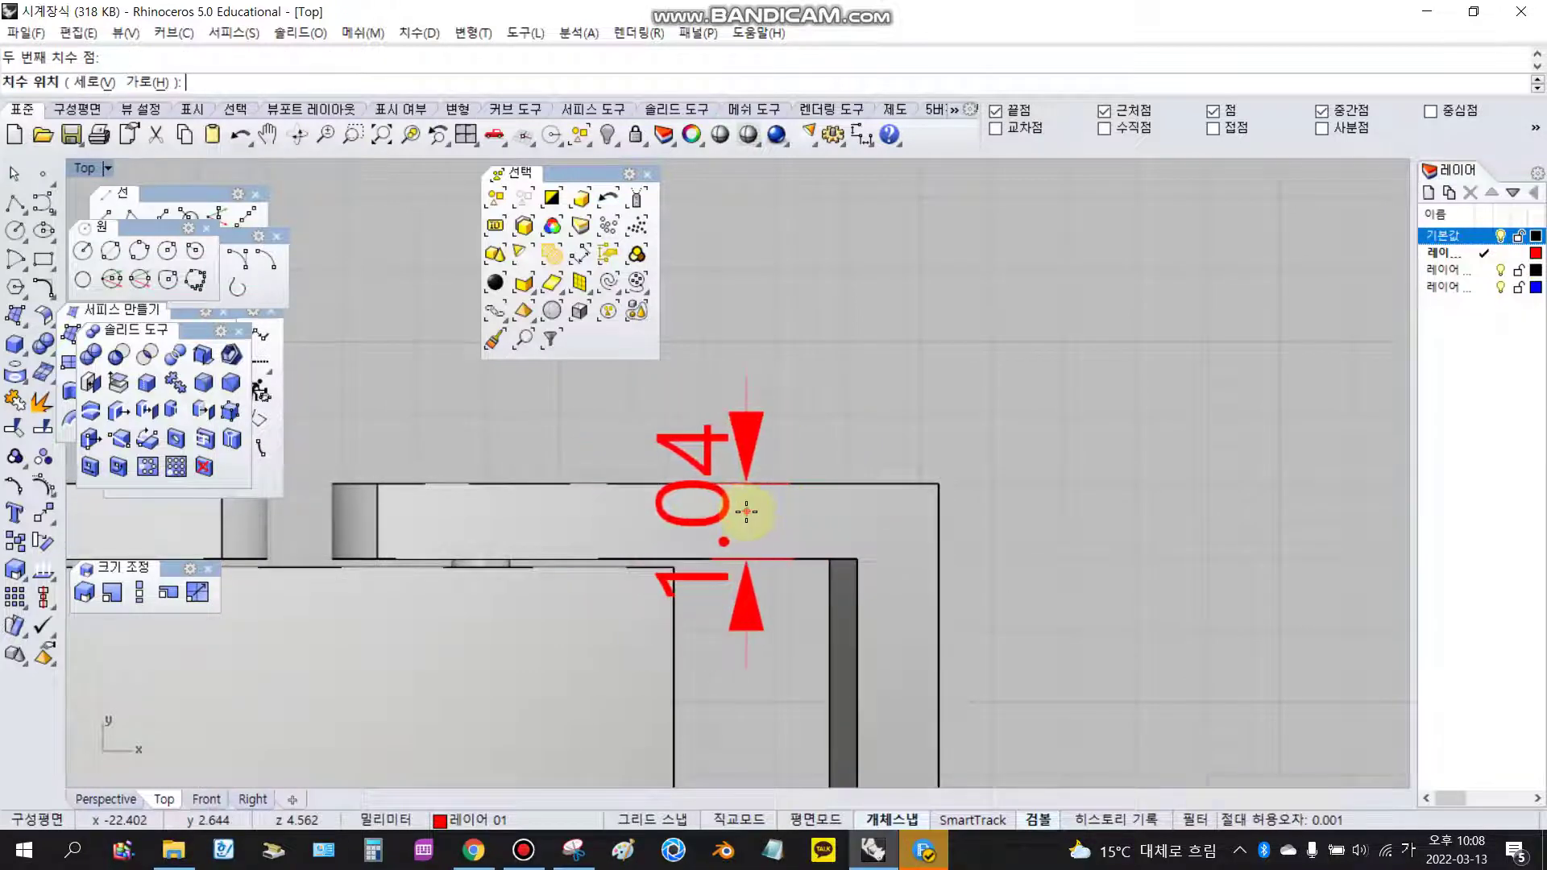
key("Escape")
Measure the gap between the frame's inner side wall and the cover link without placing the dimension.
scroll(617, 540, "up", 12)
right_click(596, 592)
left_click(596, 568)
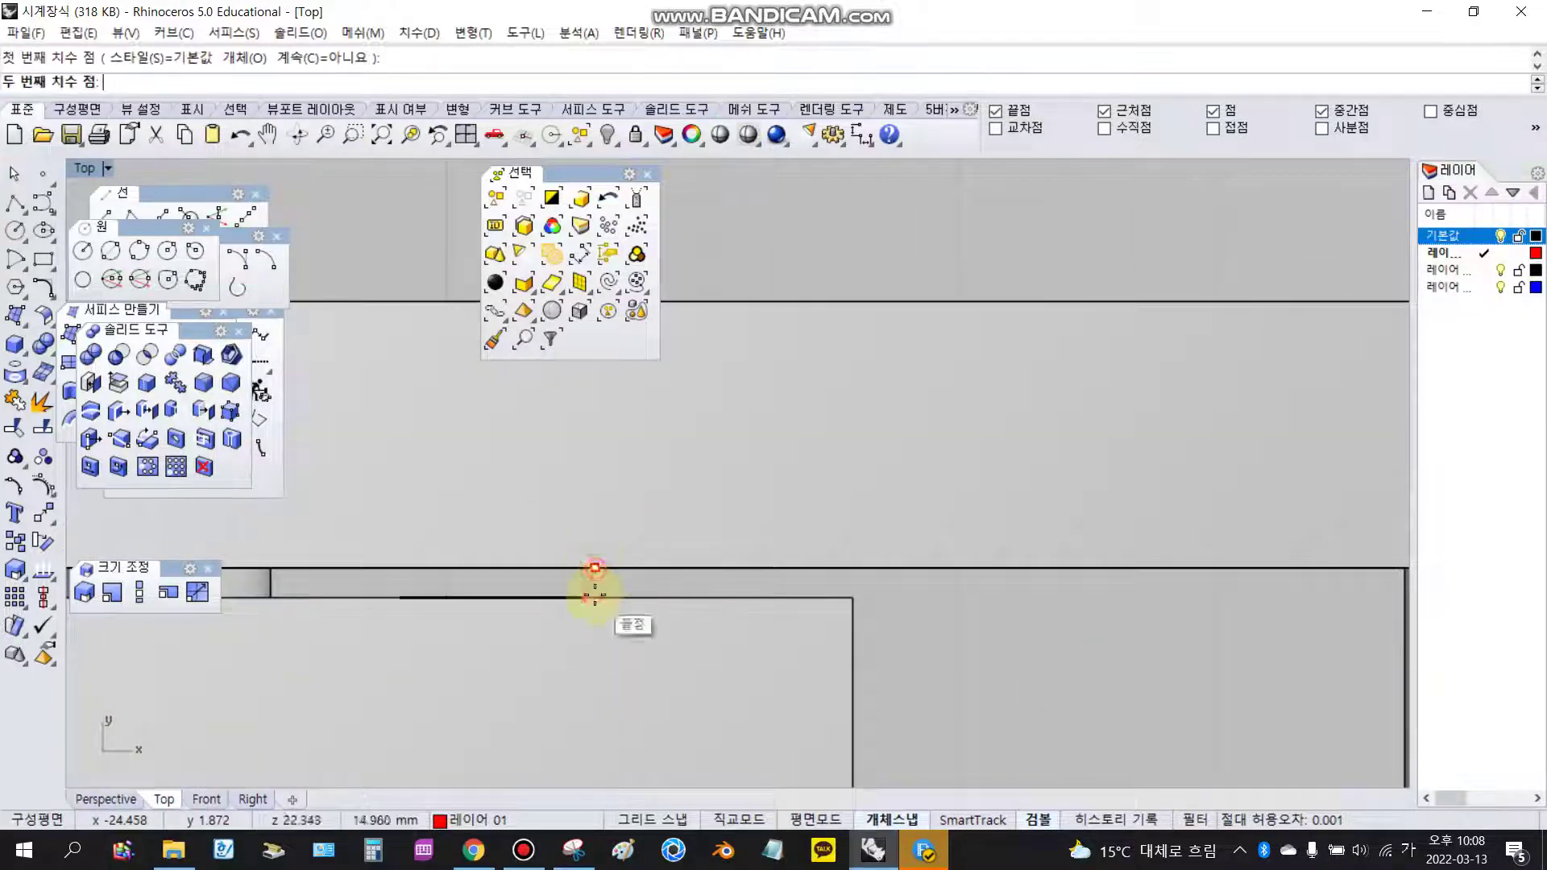
left_click(646, 596)
scroll(649, 603, "down", 3)
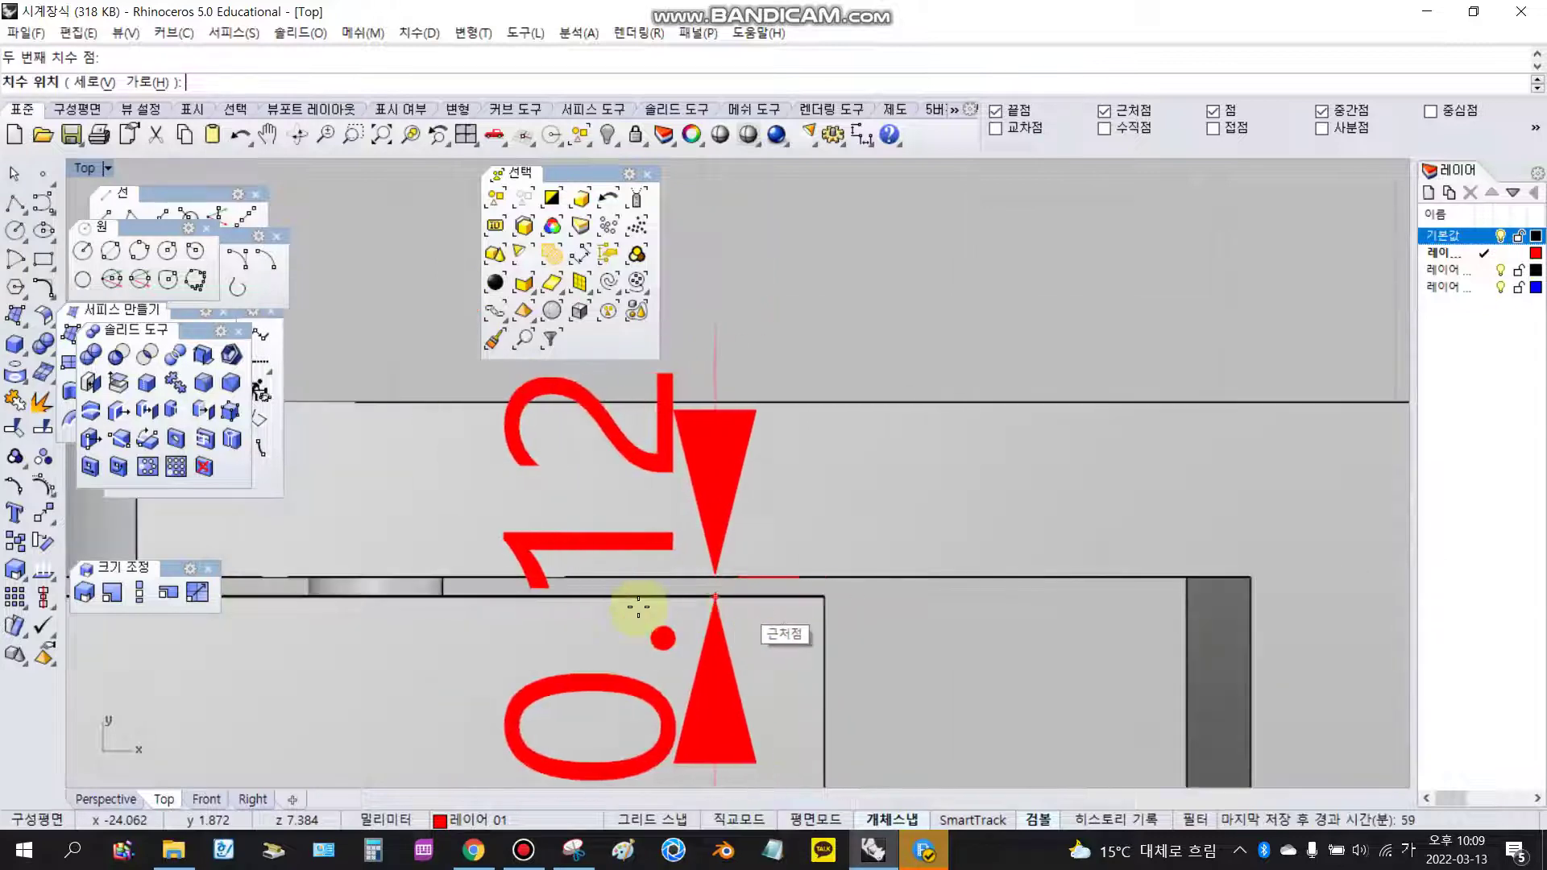
scroll(649, 605, "down", 3)
key("Escape")
scroll(721, 562, "down", 2)
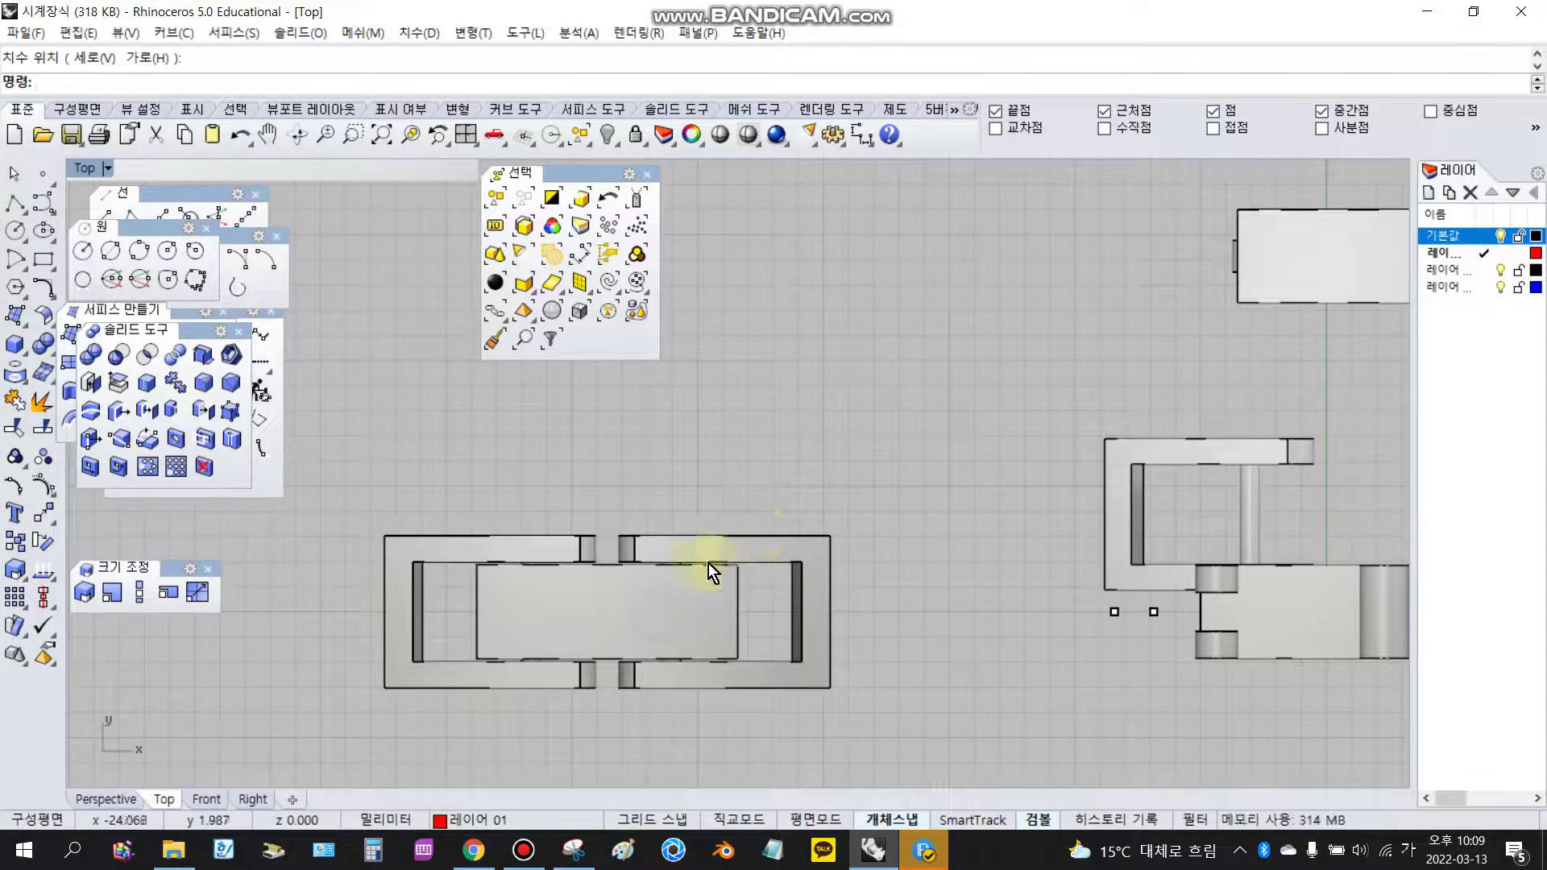
scroll(963, 535, "down", 3)
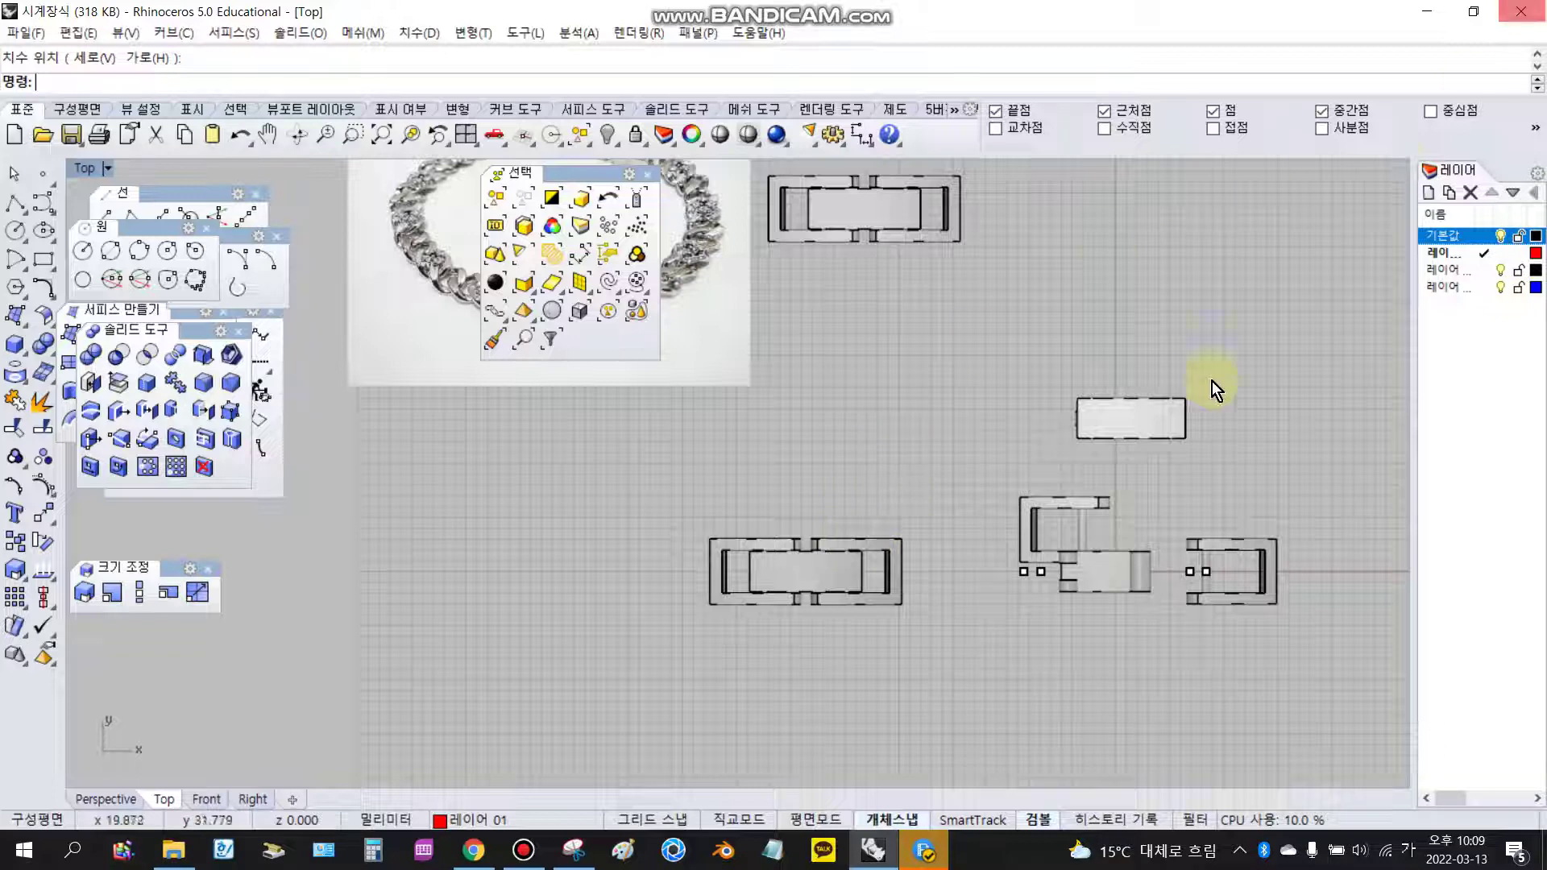
left_click(523, 850)
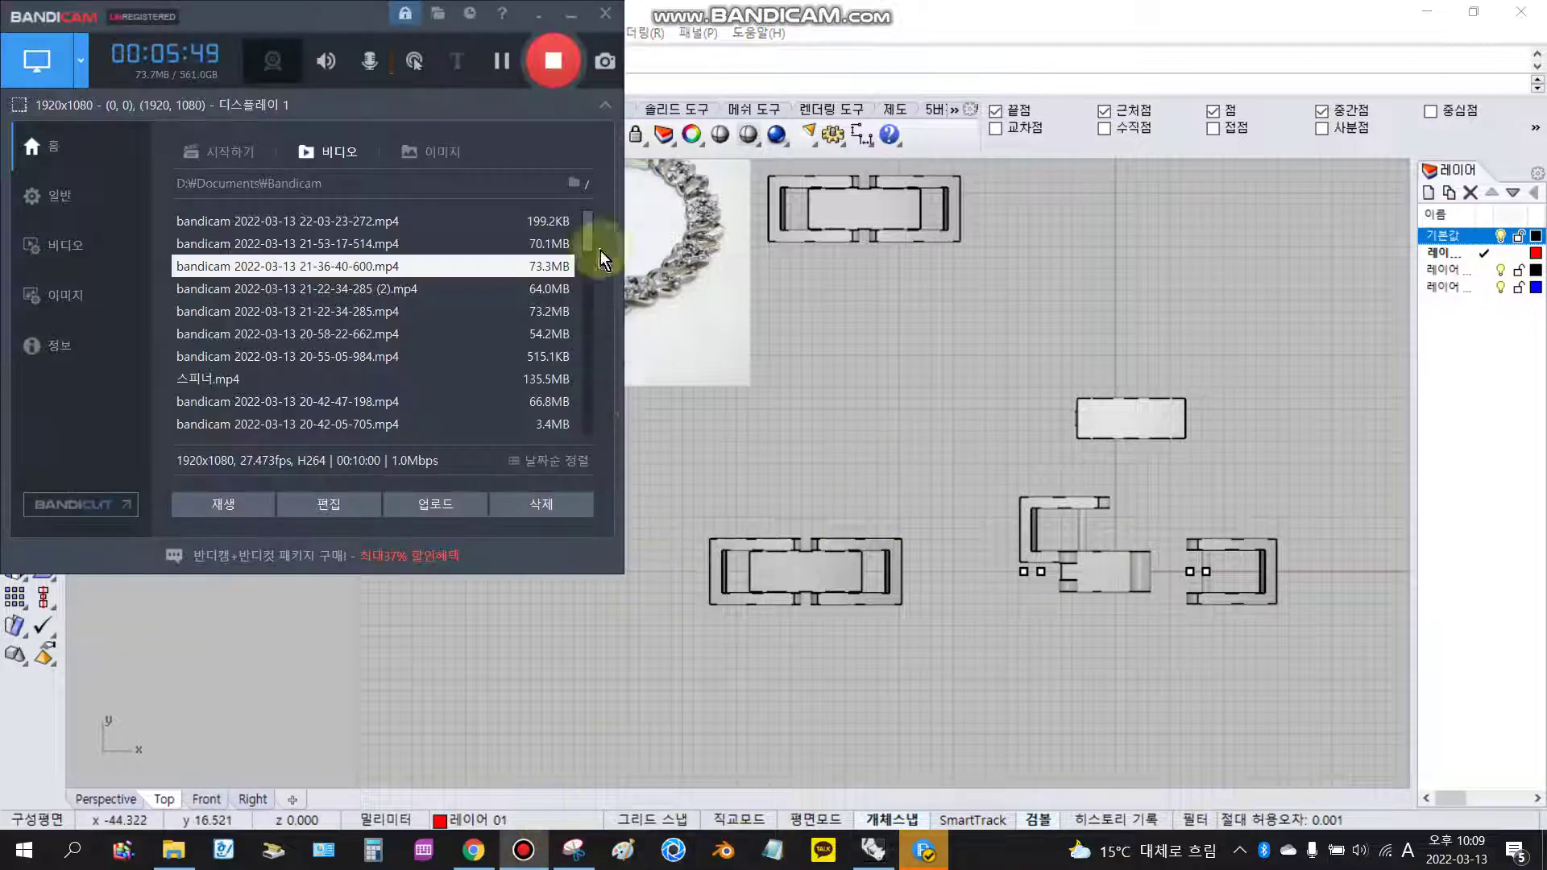